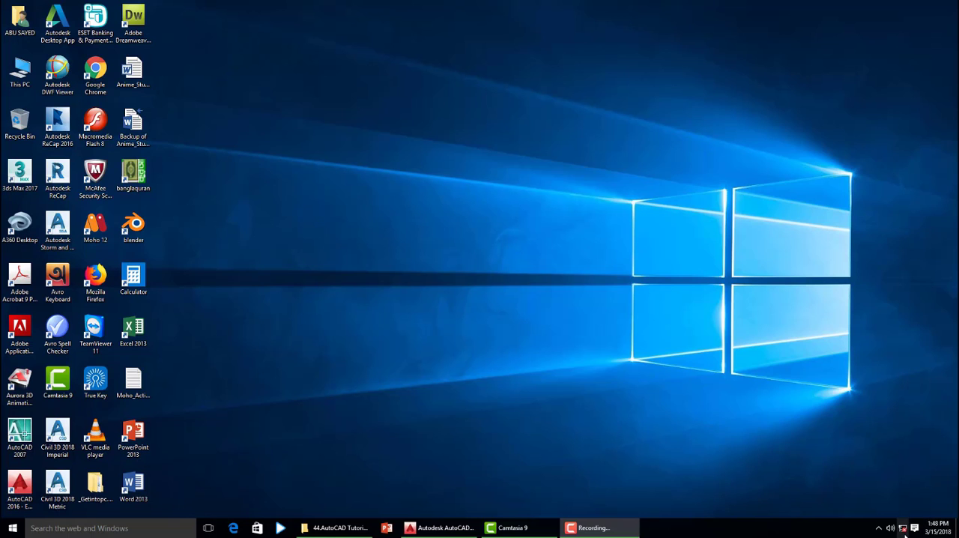
- Switch to AutoCAD, start a Multileader and draw its text box, about 6880 wide, below the plan's lowest row of columns
{"action": "left_click", "coordinate": [442, 528]}
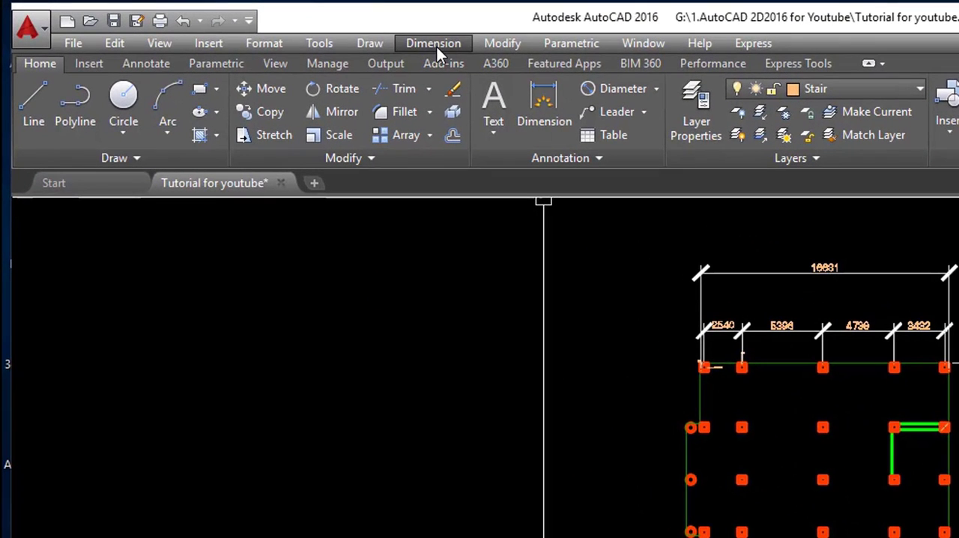
{"action": "left_click", "coordinate": [436, 44]}
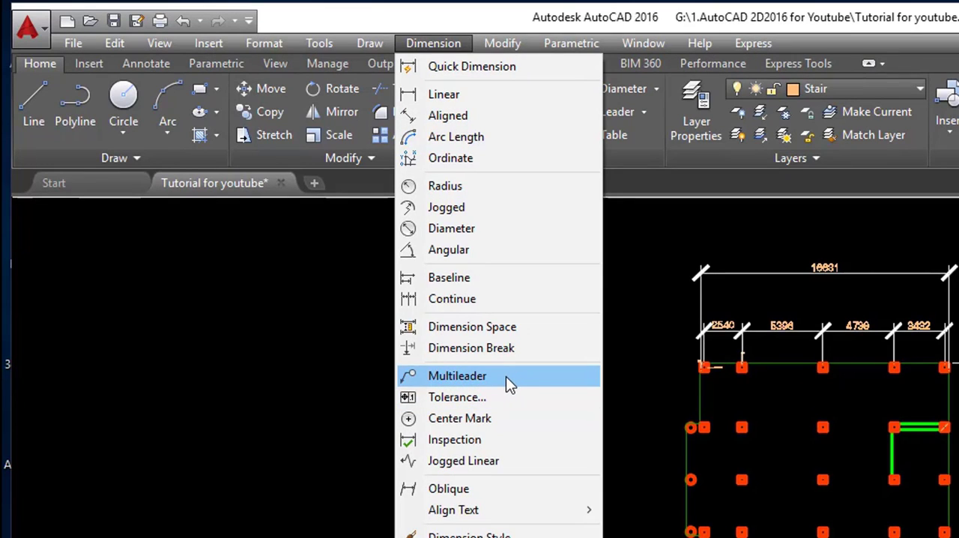
{"action": "left_click", "coordinate": [474, 373]}
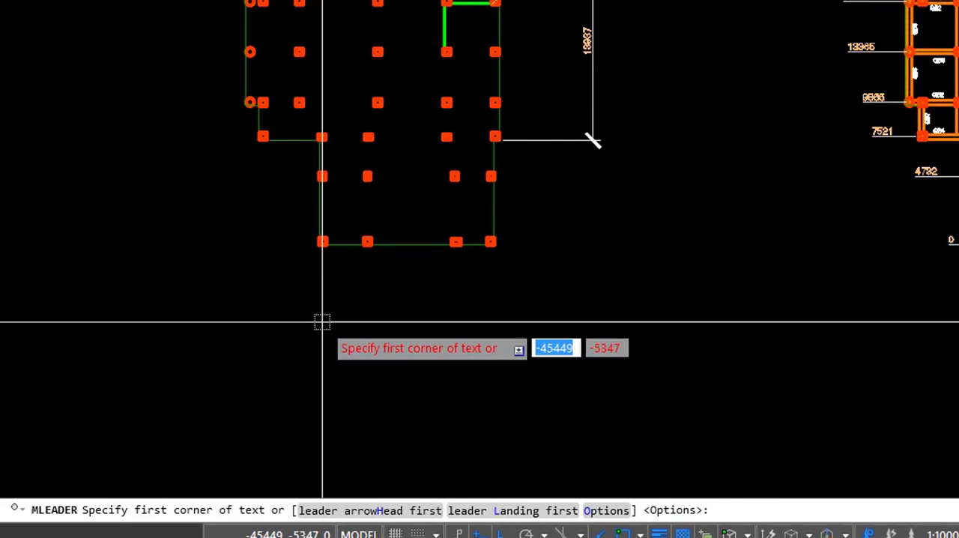
{"action": "scroll", "coordinate": [337, 274], "scroll_direction": "up", "scroll_amount": 2}
{"action": "scroll", "coordinate": [259, 314], "scroll_direction": "down", "scroll_amount": 2}
{"action": "scroll", "coordinate": [416, 328], "scroll_direction": "up", "scroll_amount": 4}
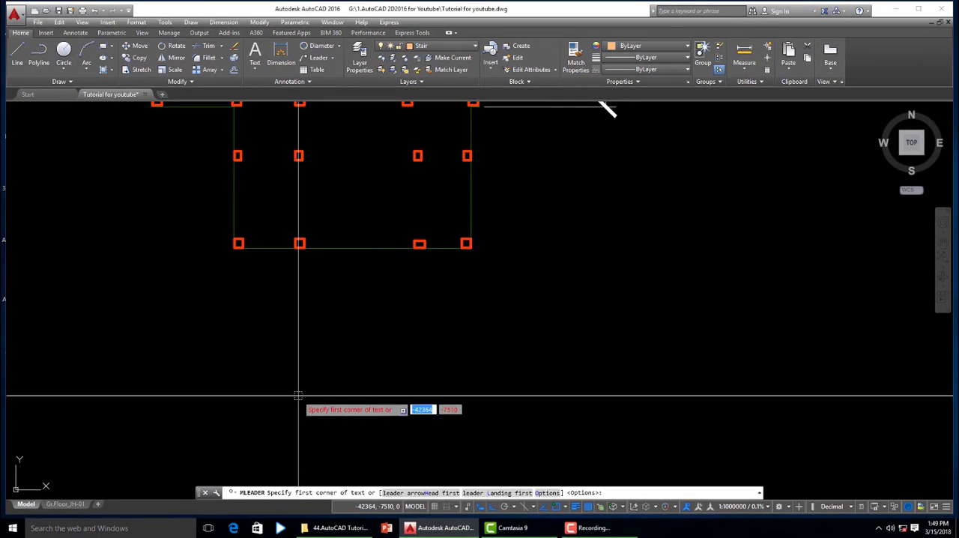
{"action": "left_click", "coordinate": [298, 395]}
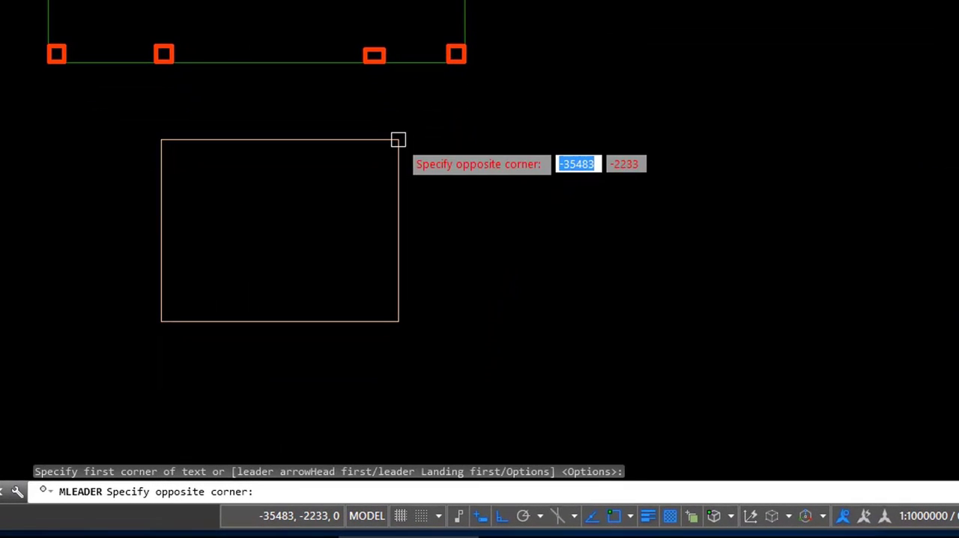
{"action": "left_click", "coordinate": [408, 188]}
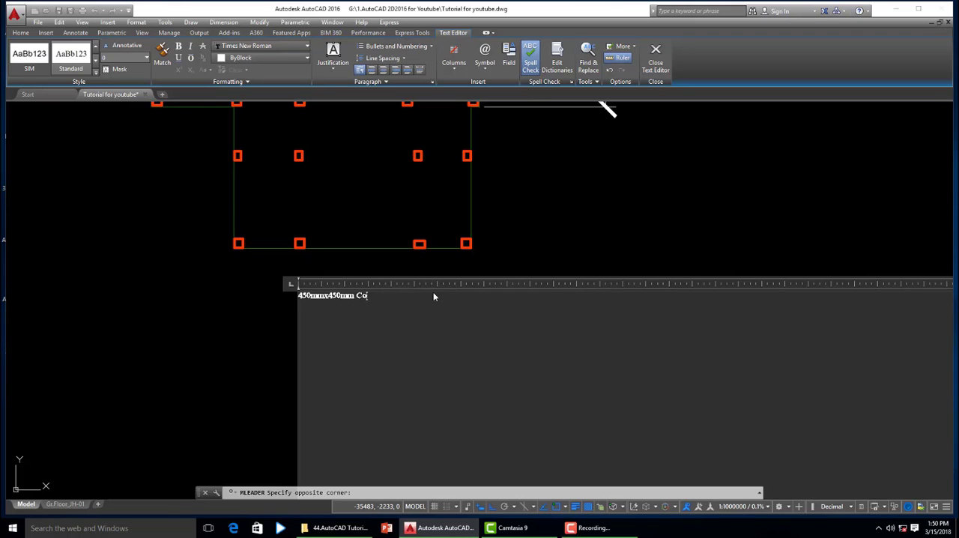
- Enter "450mmx450mm Column" as the leader text and place the arrowhead on the lower edge of the second column in the lowest row
{"action": "type", "text": "lumn"}
{"action": "left_click", "coordinate": [655, 70]}
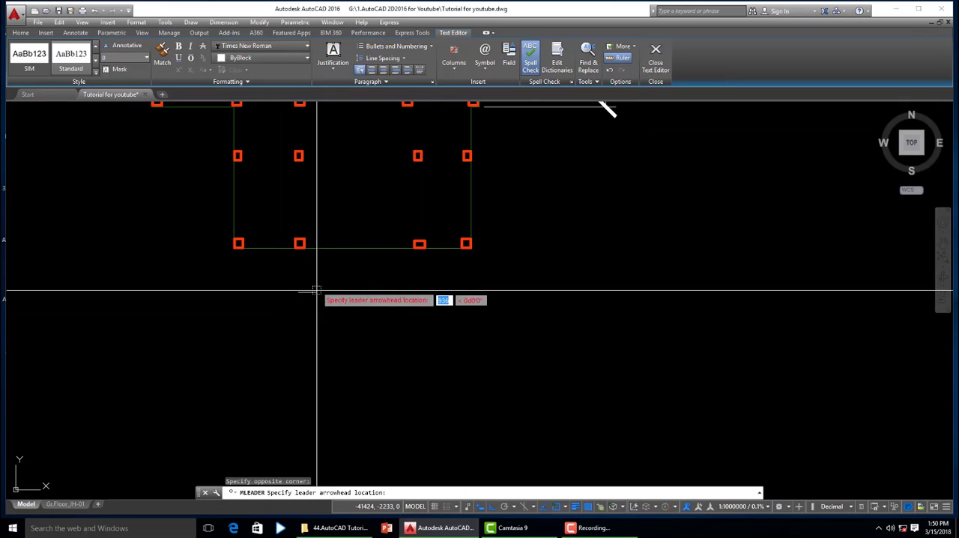
{"action": "scroll", "coordinate": [289, 257], "scroll_direction": "up", "scroll_amount": 5}
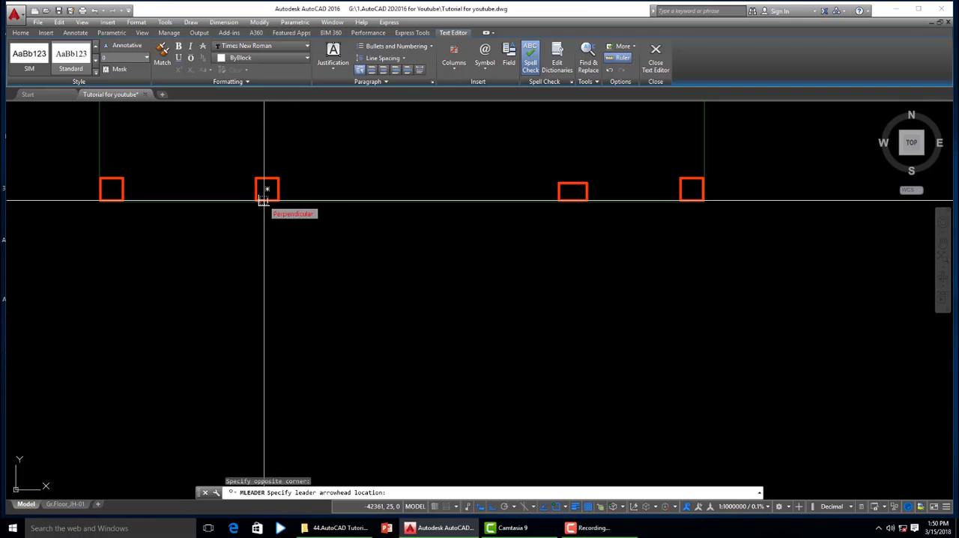
{"action": "key", "text": "Escape"}
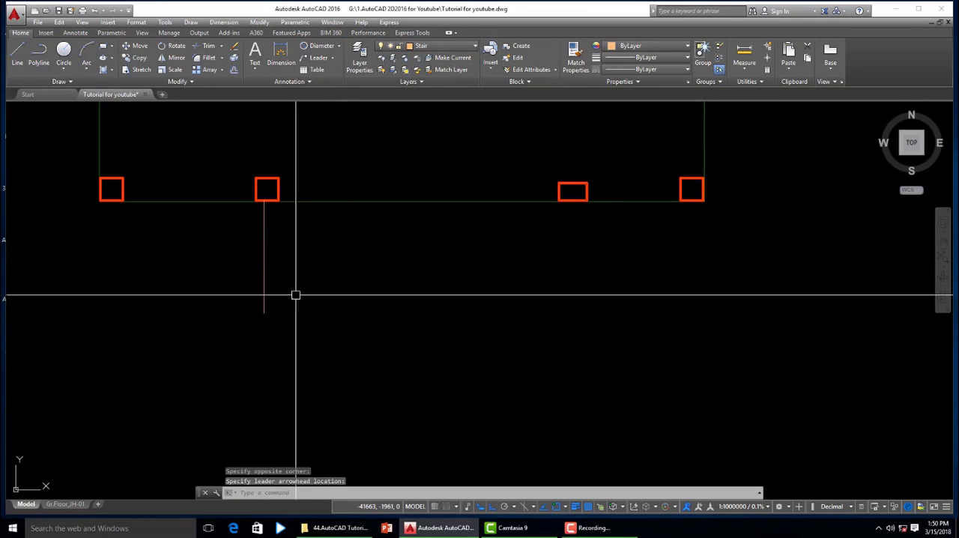
- Select the new column multileader and open its properties
{"action": "scroll", "coordinate": [359, 294], "scroll_direction": "down", "scroll_amount": 1}
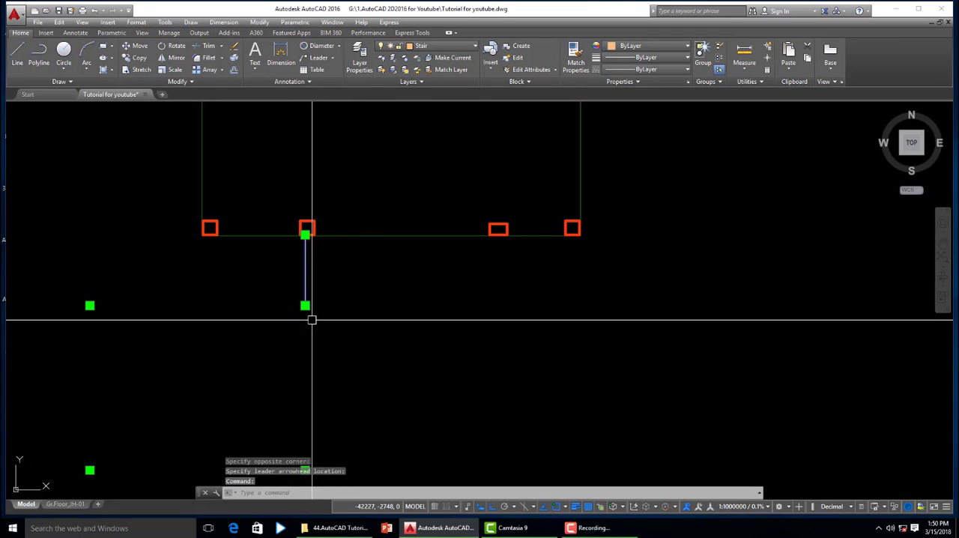
{"action": "scroll", "coordinate": [424, 307], "scroll_direction": "down", "scroll_amount": 3}
{"action": "scroll", "coordinate": [383, 289], "scroll_direction": "up", "scroll_amount": 5}
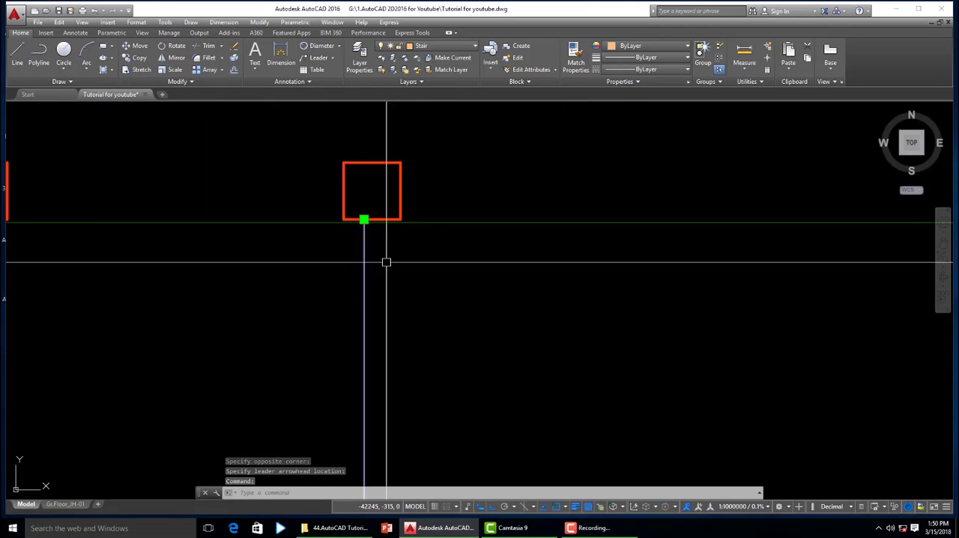
{"action": "scroll", "coordinate": [424, 300], "scroll_direction": "down", "scroll_amount": 2}
{"action": "scroll", "coordinate": [403, 300], "scroll_direction": "up", "scroll_amount": 2}
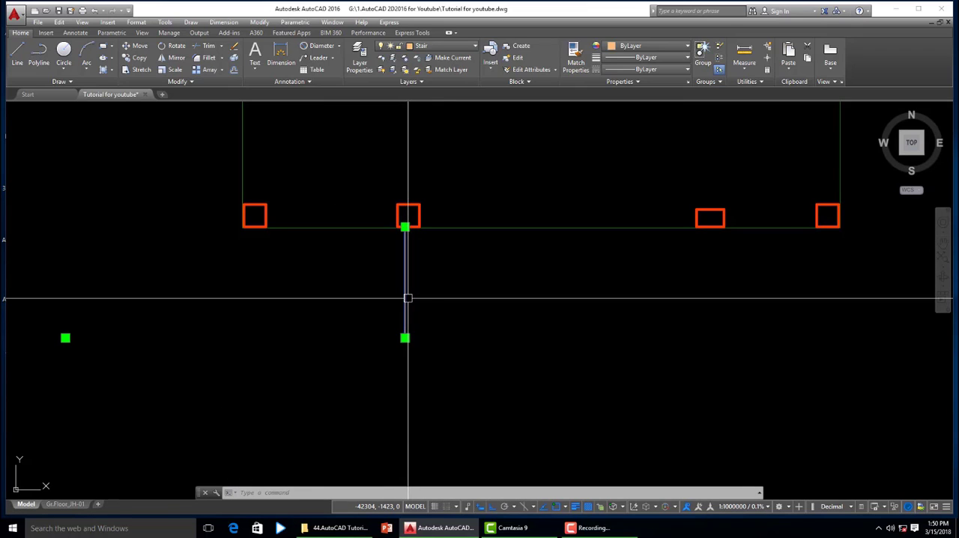
{"action": "type", "text": "pr"}
{"action": "key", "text": "Return"}
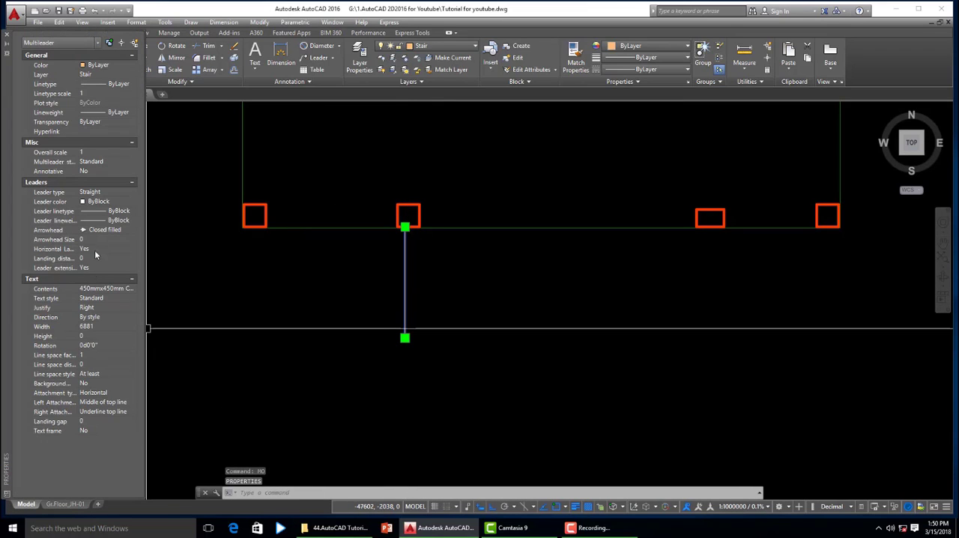
- Try arrowhead sizes of 10000 and 5000 on the column multileader
{"action": "left_click", "coordinate": [94, 240]}
{"action": "type", "text": "5"}
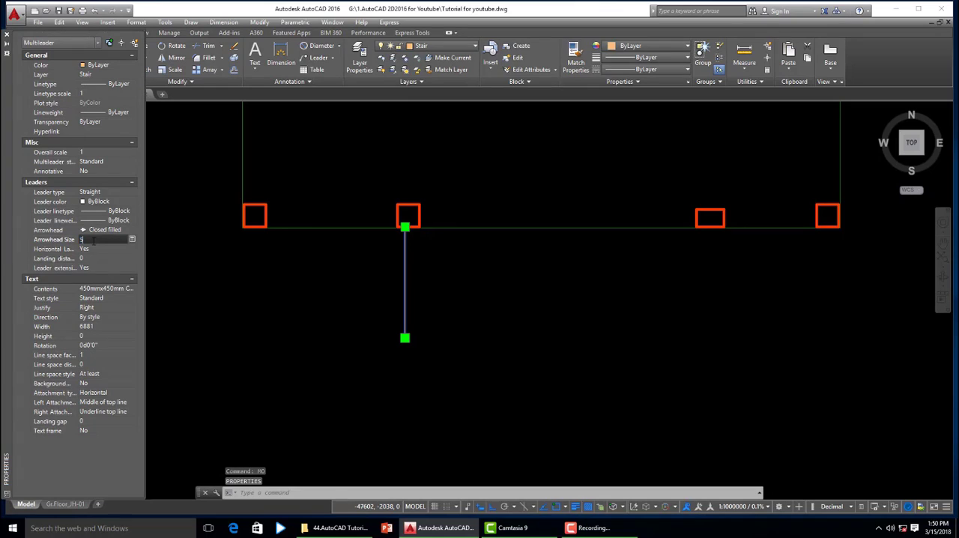
{"action": "type", "text": "000"}
{"action": "key", "text": "Return"}
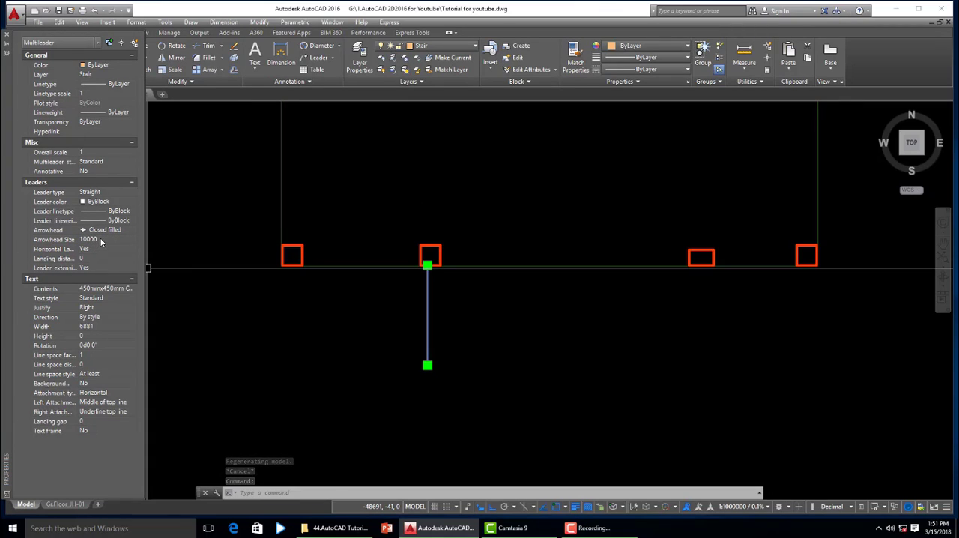
{"action": "left_click", "coordinate": [100, 237]}
{"action": "type", "text": "5"}
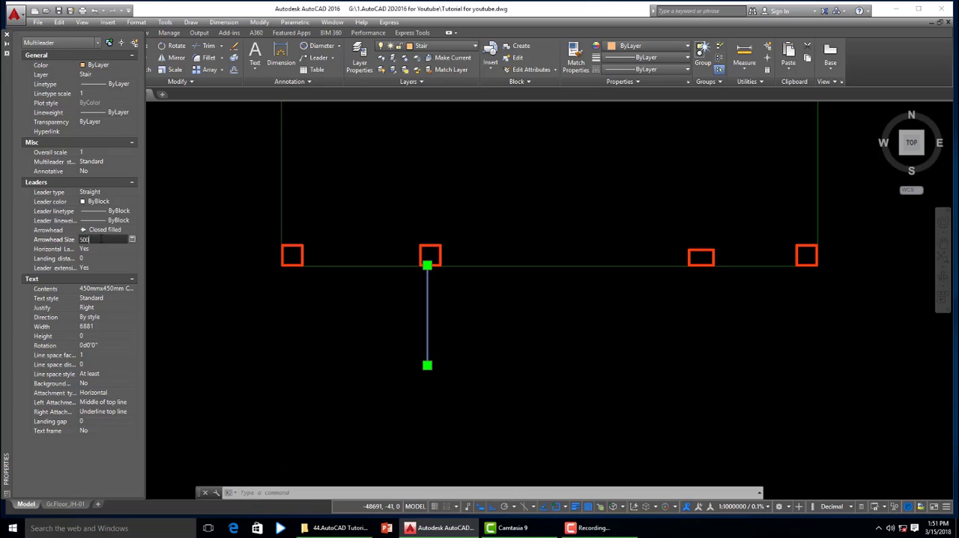
{"action": "key", "text": "Tab"}
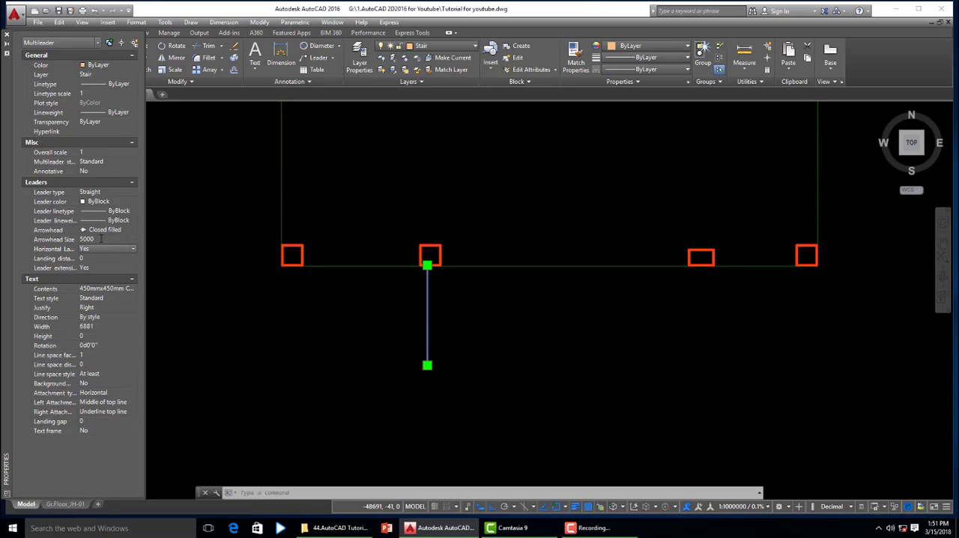
- Set the column multileader's arrowhead size to 500 and deselect it
{"action": "left_click", "coordinate": [101, 239]}
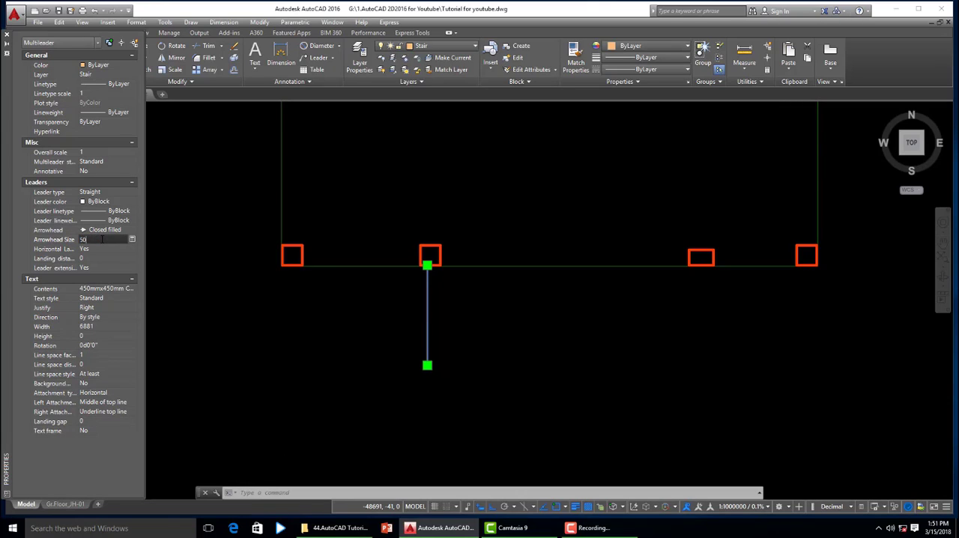
{"action": "type", "text": "500"}
{"action": "key", "text": "Tab"}
{"action": "key", "text": "Escape"}
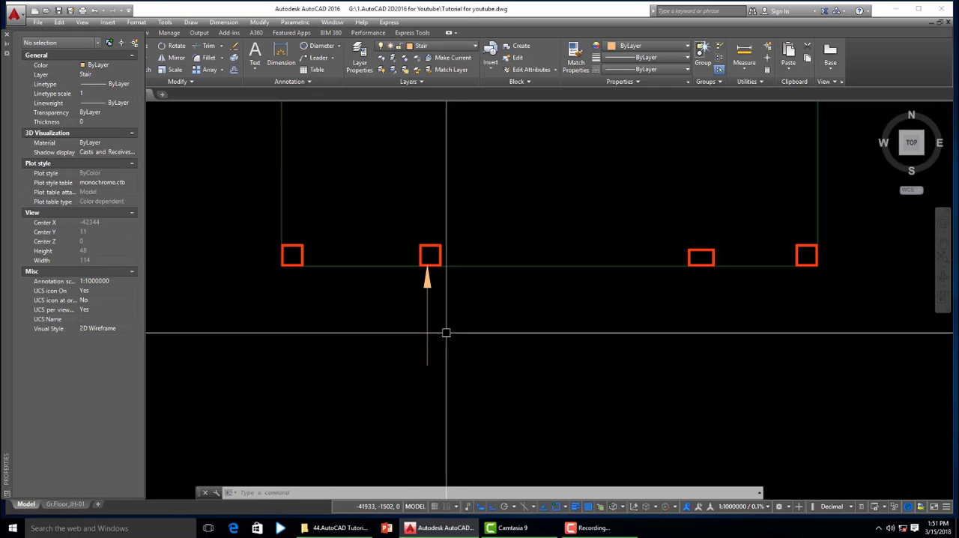
- Set the text height of the "450mmx450mm Column" leader label to 1000
{"action": "scroll", "coordinate": [439, 300], "scroll_direction": "up", "scroll_amount": 2}
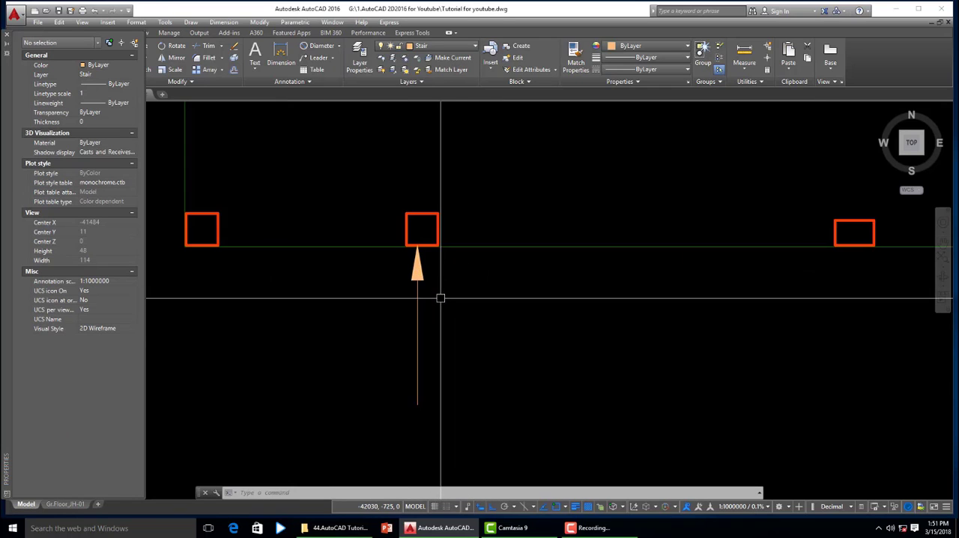
{"action": "scroll", "coordinate": [419, 273], "scroll_direction": "down", "scroll_amount": 2}
{"action": "scroll", "coordinate": [408, 262], "scroll_direction": "up", "scroll_amount": 2}
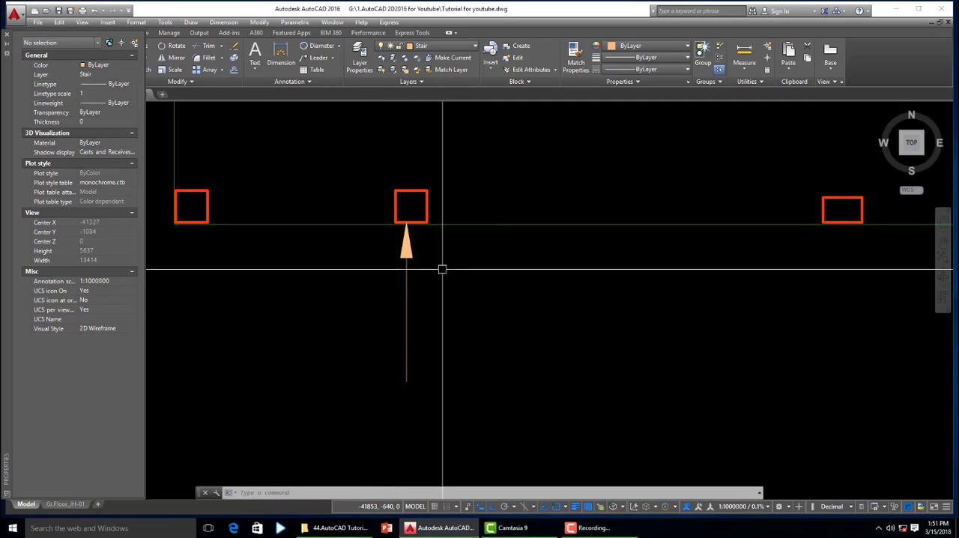
{"action": "left_click", "coordinate": [405, 379]}
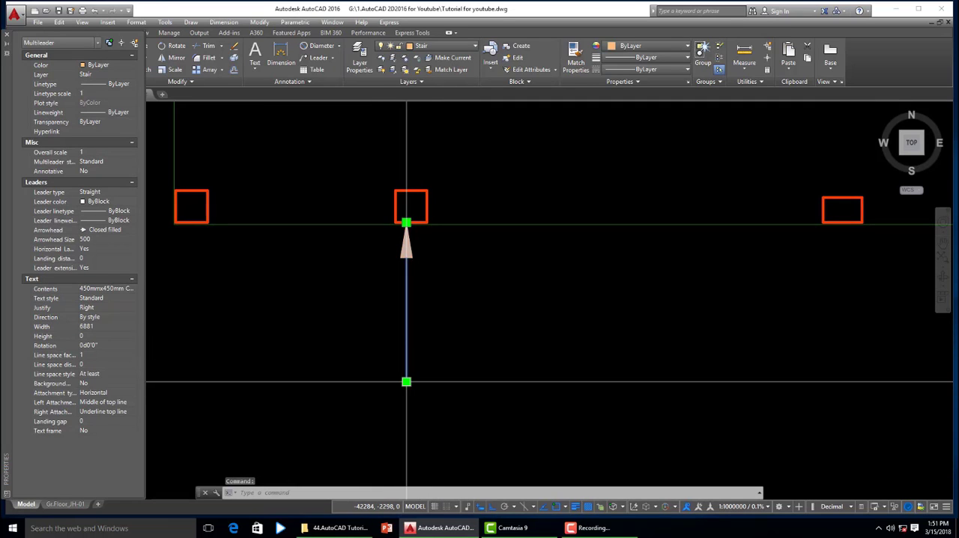
{"action": "scroll", "coordinate": [409, 394], "scroll_direction": "up", "scroll_amount": 3}
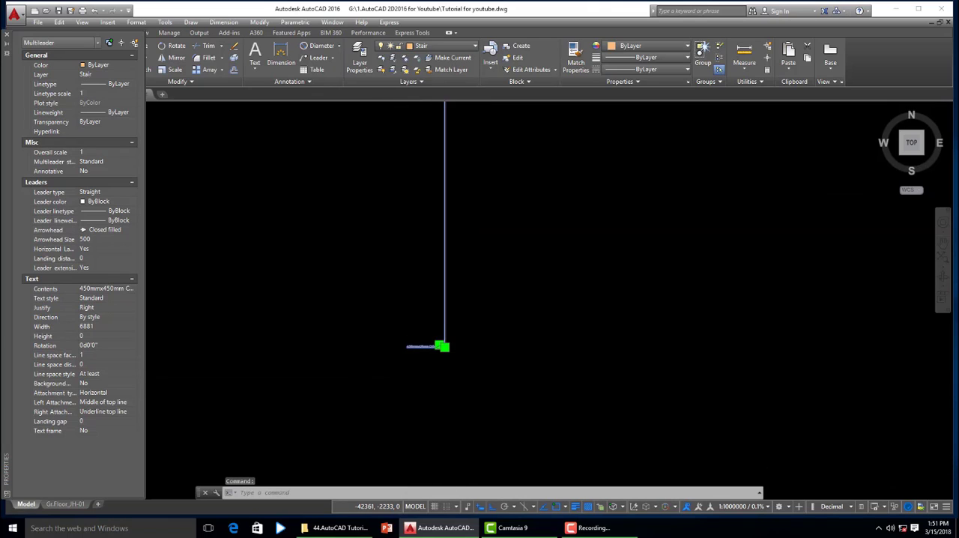
{"action": "double_click", "coordinate": [409, 341]}
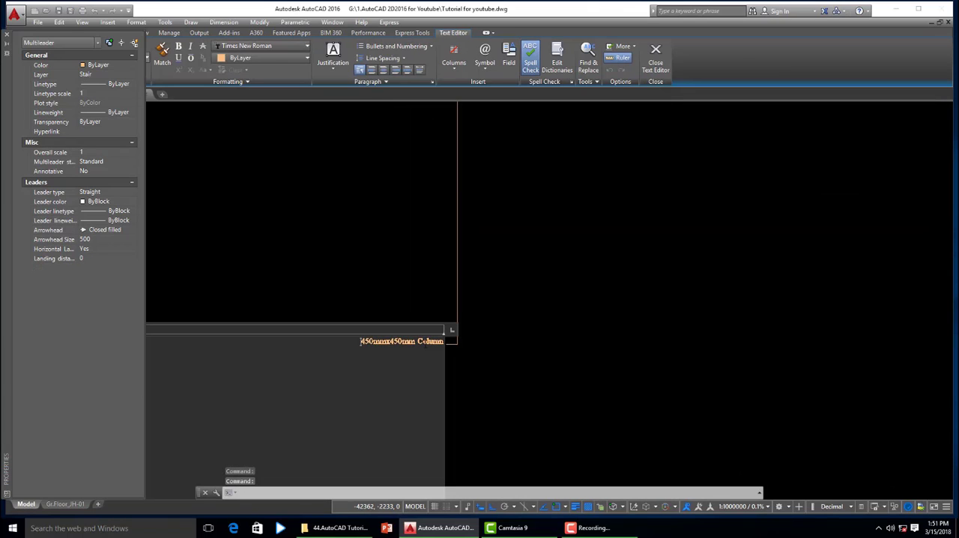
{"action": "key", "text": "ctrl+a"}
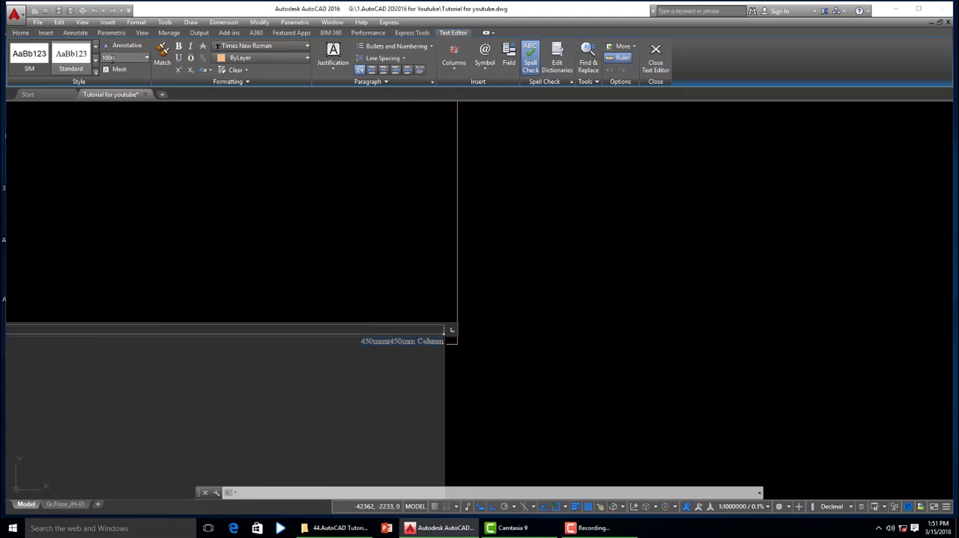
{"action": "left_click", "coordinate": [205, 141]}
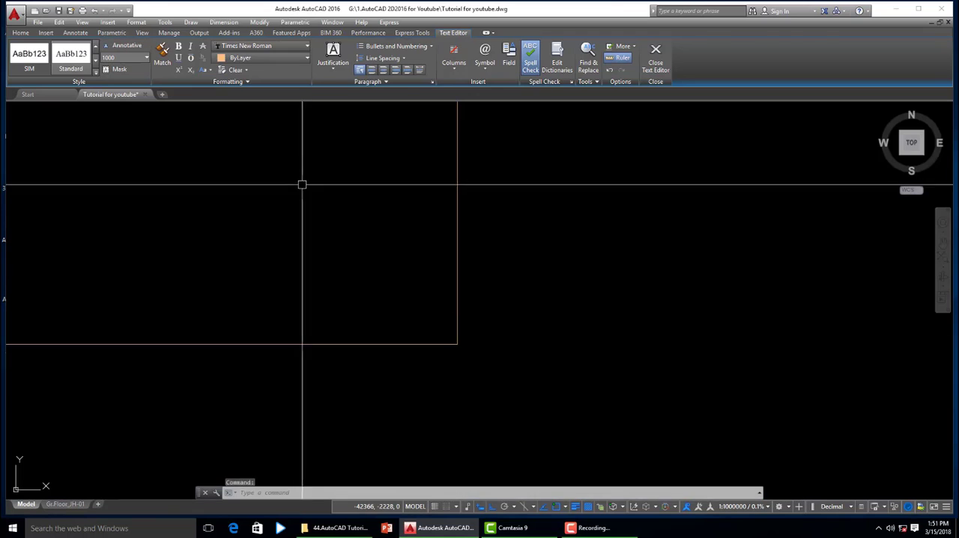
{"action": "scroll", "coordinate": [524, 313], "scroll_direction": "down", "scroll_amount": 14}
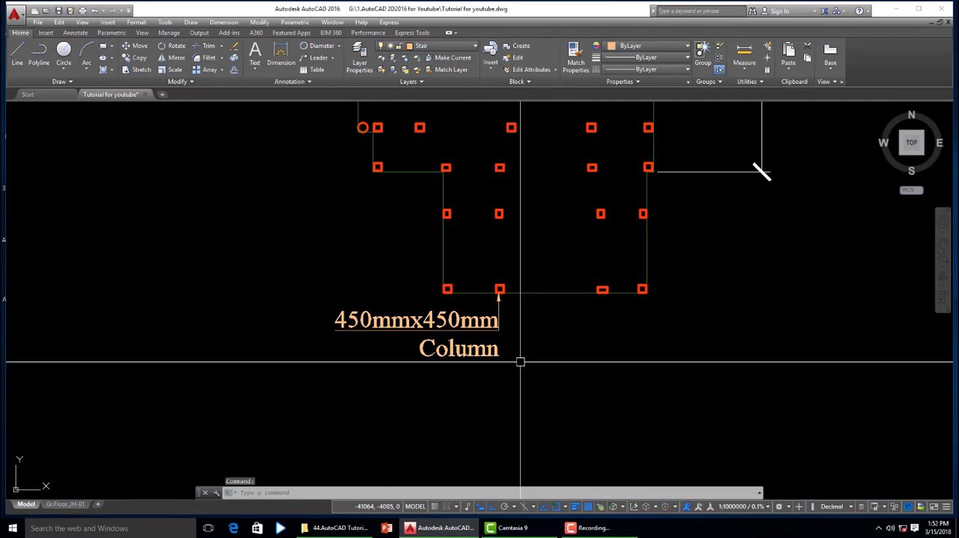
{"action": "key", "text": "Escape"}
- Stretch the leader's text box wider so that "450mmx450mm Column" fits on a single line
{"action": "scroll", "coordinate": [489, 358], "scroll_direction": "up", "scroll_amount": 2}
{"action": "left_click", "coordinate": [349, 338]}
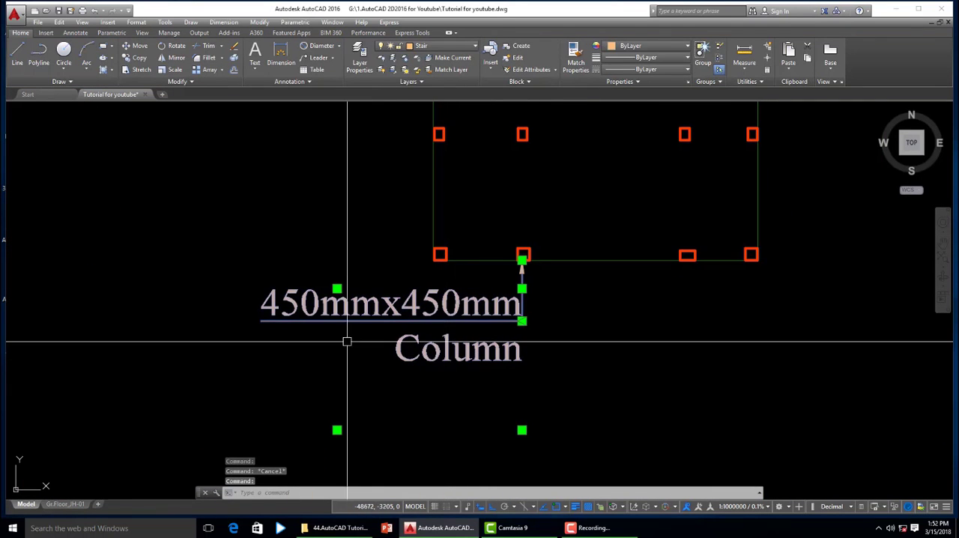
{"action": "left_click", "coordinate": [337, 287]}
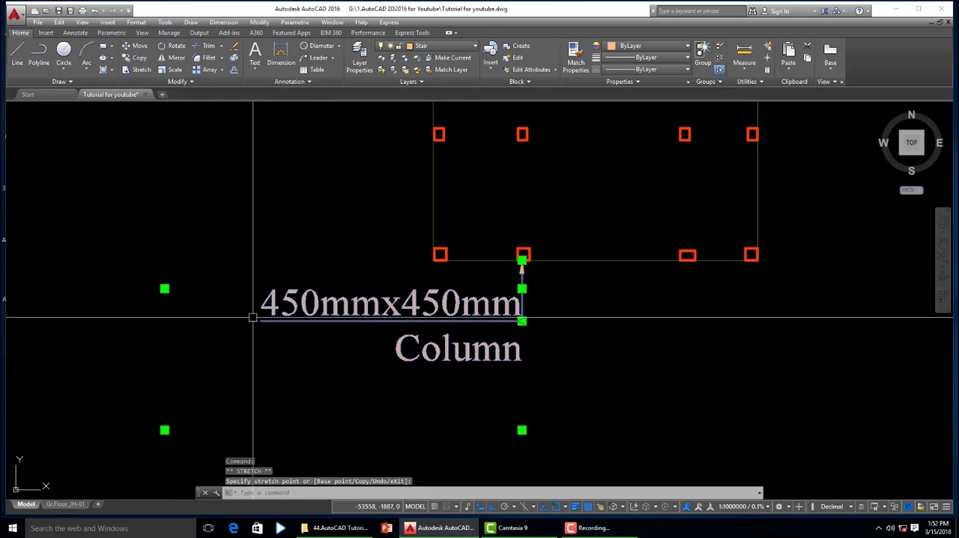
{"action": "scroll", "coordinate": [412, 337], "scroll_direction": "down", "scroll_amount": 2}
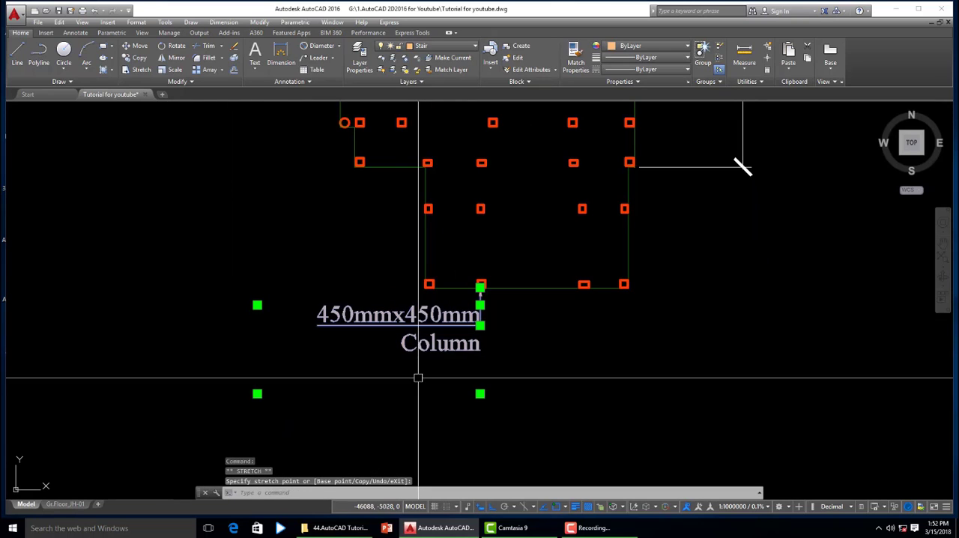
{"action": "left_click", "coordinate": [132, 390]}
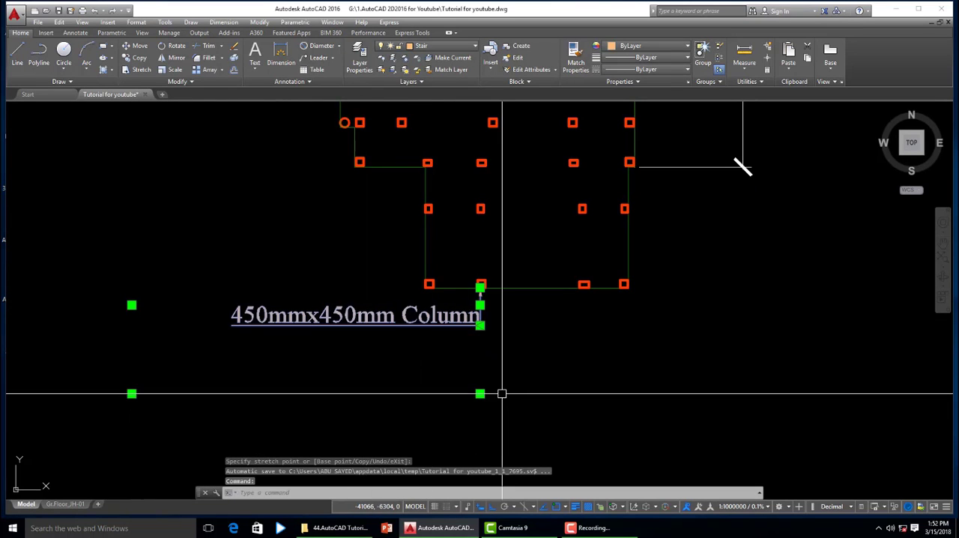
{"action": "key", "text": "Escape"}
- Move the column label straight down from the plan, lengthening the vertical leader line while keeping the arrowhead on the column
{"action": "scroll", "coordinate": [506, 362], "scroll_direction": "up", "scroll_amount": 2}
{"action": "scroll", "coordinate": [510, 338], "scroll_direction": "up", "scroll_amount": 2}
{"action": "scroll", "coordinate": [514, 320], "scroll_direction": "down", "scroll_amount": 2}
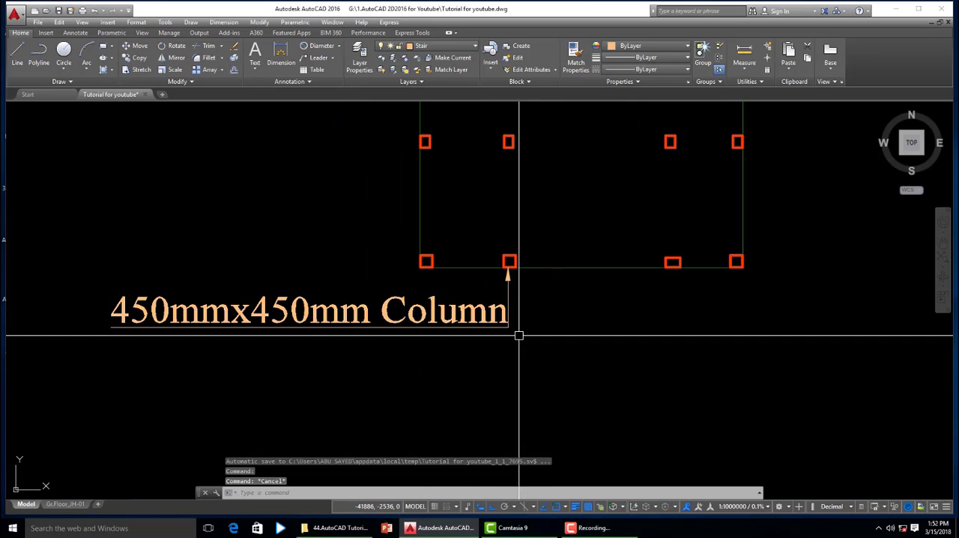
{"action": "scroll", "coordinate": [516, 332], "scroll_direction": "up", "scroll_amount": 5}
{"action": "left_click", "coordinate": [508, 322]}
{"action": "scroll", "coordinate": [511, 319], "scroll_direction": "down", "scroll_amount": 4}
{"action": "left_click", "coordinate": [510, 318]}
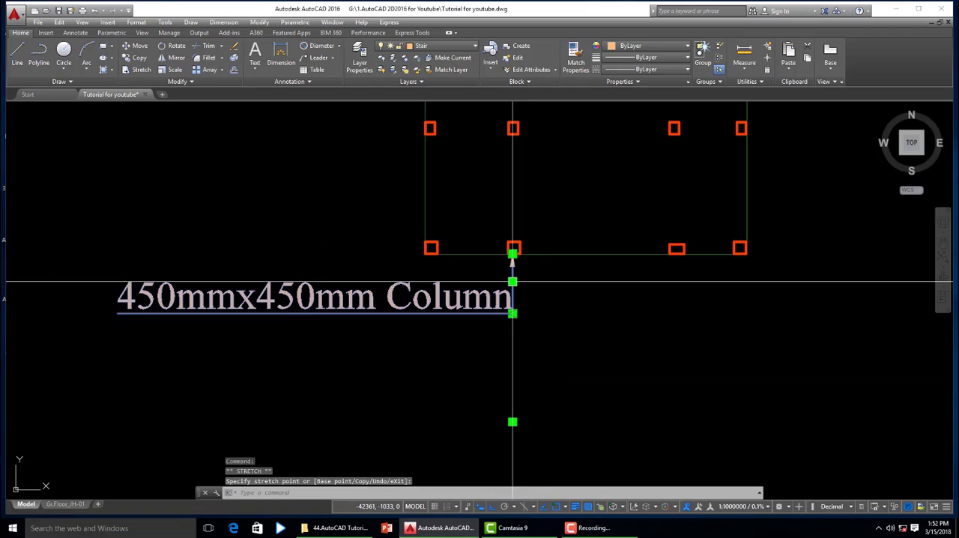
{"action": "left_click", "coordinate": [514, 390]}
{"action": "key", "text": "Escape"}
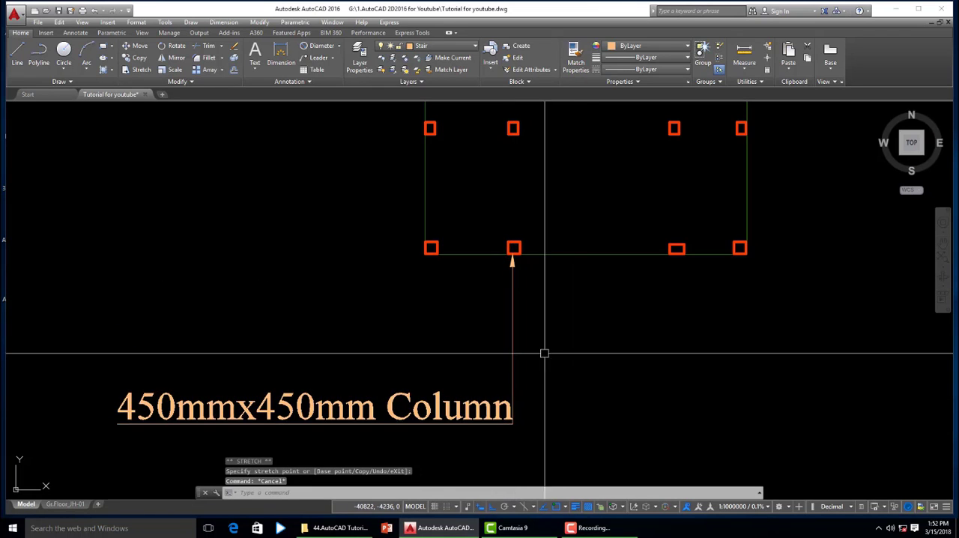
- Set the arrowhead size of the "450mmx450mm Column" multileader to 1000 and deselect it
{"action": "scroll", "coordinate": [518, 287], "scroll_direction": "up", "scroll_amount": 4}
{"action": "type", "text": "mo"}
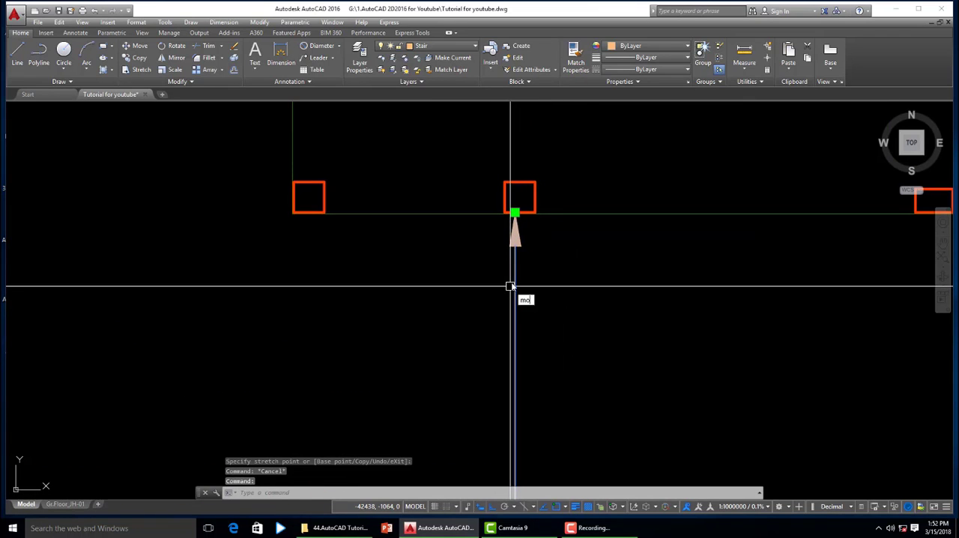
{"action": "key", "text": "Return"}
{"action": "left_click", "coordinate": [93, 240]}
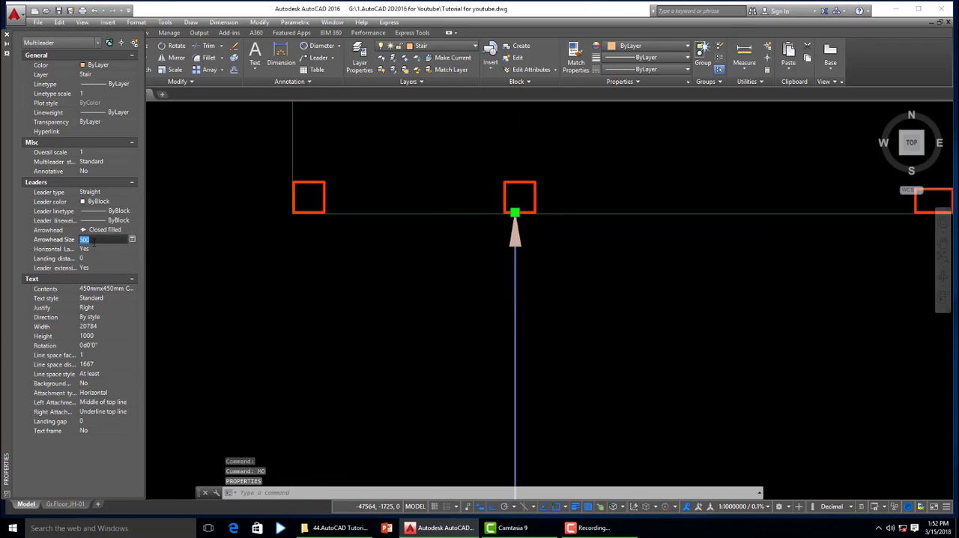
{"action": "type", "text": "1000"}
{"action": "key", "text": "Return"}
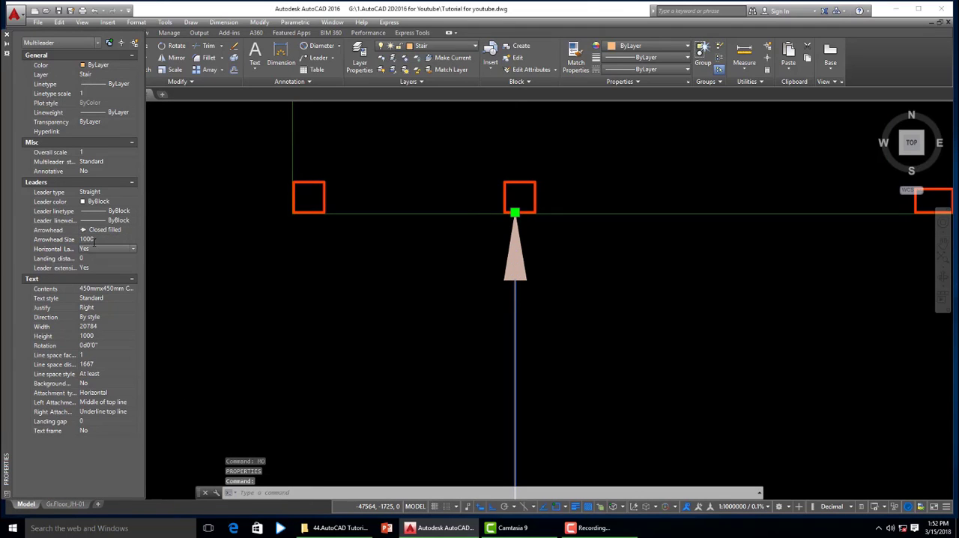
{"action": "scroll", "coordinate": [469, 325], "scroll_direction": "down", "scroll_amount": 4}
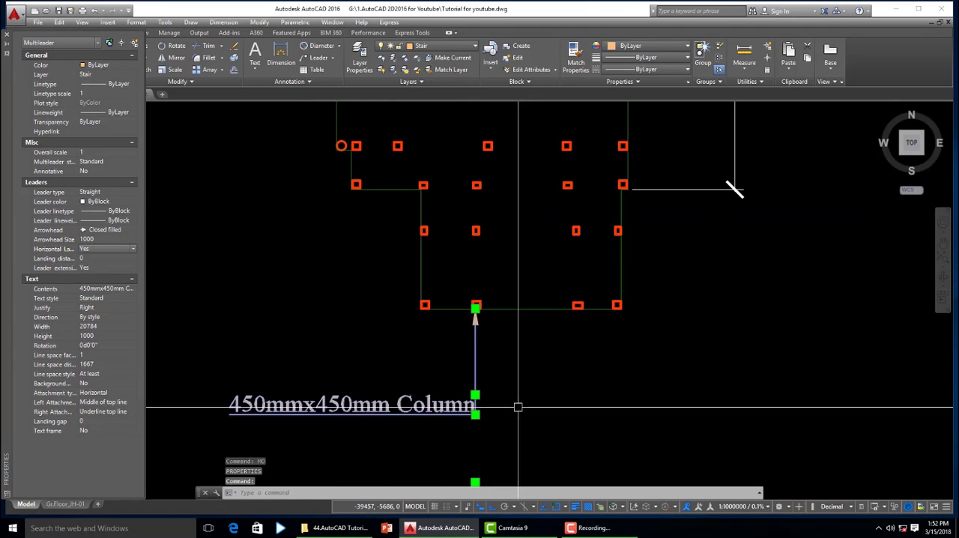
{"action": "key", "text": "Escape"}
- Enlarge the arrowhead of the "450mmx450mm Column" multileader to a size of 5000
{"action": "scroll", "coordinate": [482, 331], "scroll_direction": "up", "scroll_amount": 3}
{"action": "left_click", "coordinate": [464, 343]}
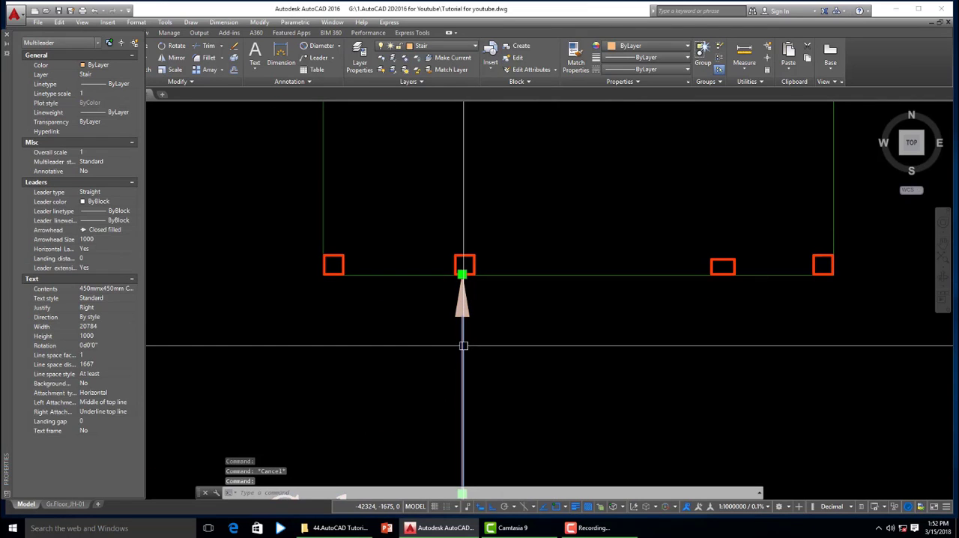
{"action": "left_click", "coordinate": [97, 239]}
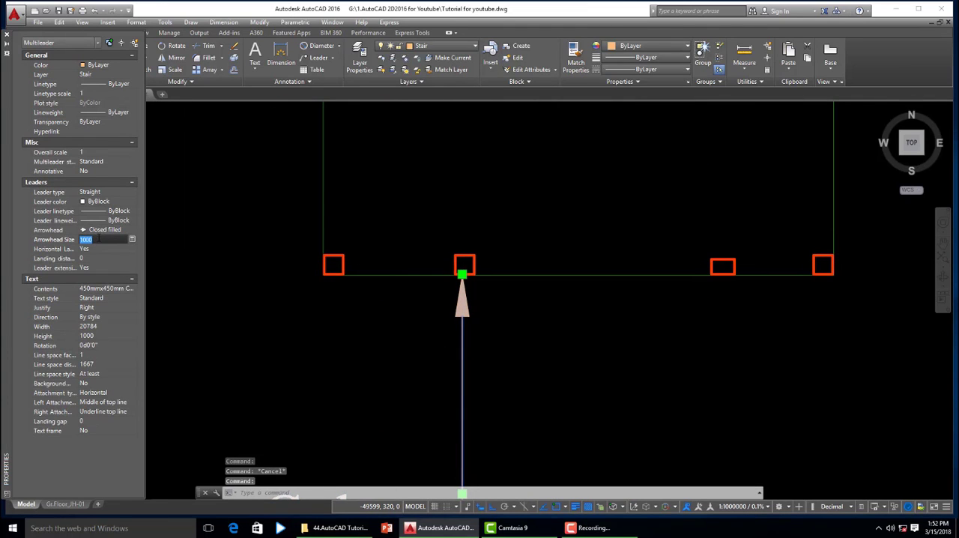
{"action": "type", "text": "500"}
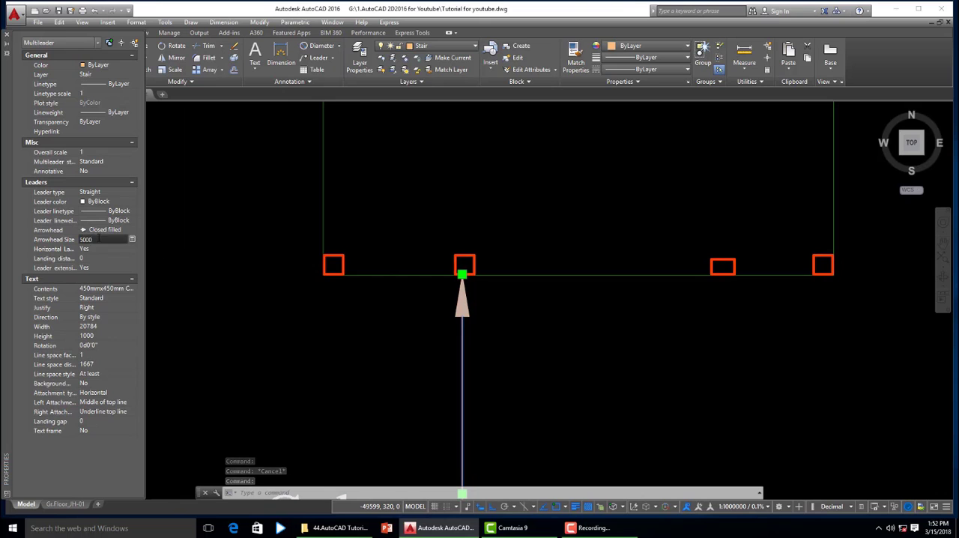
{"action": "type", "text": "0"}
{"action": "key", "text": "Return"}
- Move the "450mmx450mm Column" label further straight down from the plan, lengthening its vertical leader line, and clear the selection
{"action": "scroll", "coordinate": [342, 343], "scroll_direction": "down", "scroll_amount": 5}
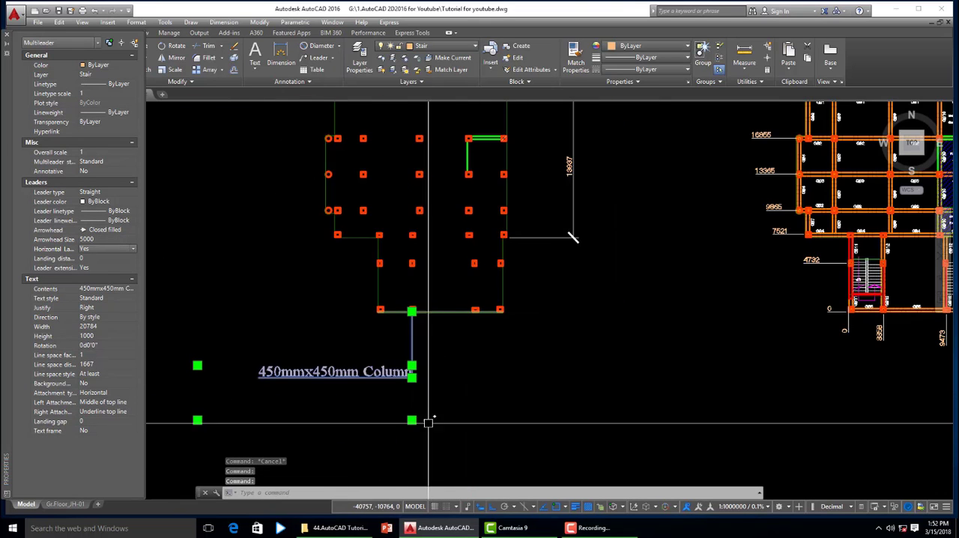
{"action": "scroll", "coordinate": [420, 396], "scroll_direction": "up", "scroll_amount": 5}
{"action": "left_click", "coordinate": [409, 324]}
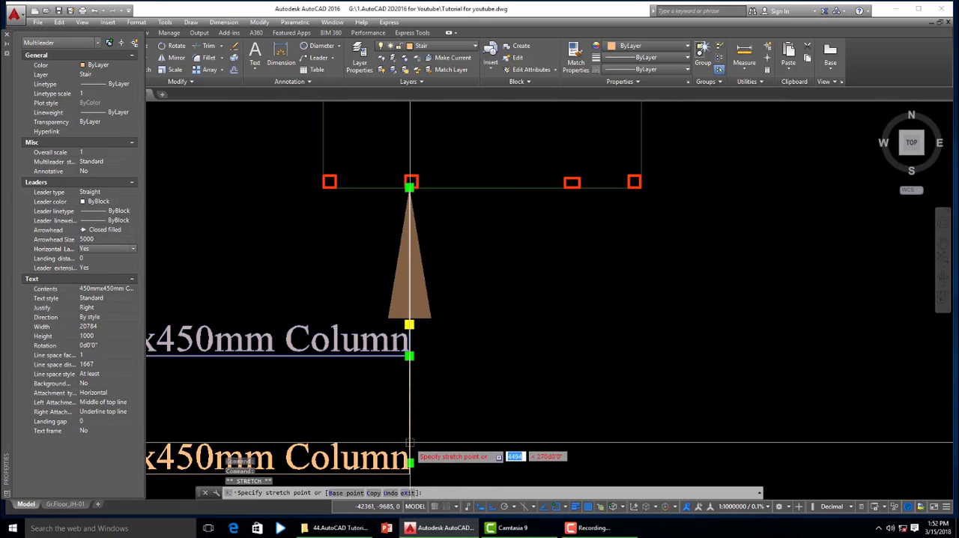
{"action": "scroll", "coordinate": [531, 345], "scroll_direction": "down", "scroll_amount": 3}
{"action": "key", "text": "Escape"}
{"action": "scroll", "coordinate": [531, 326], "scroll_direction": "up", "scroll_amount": 2}
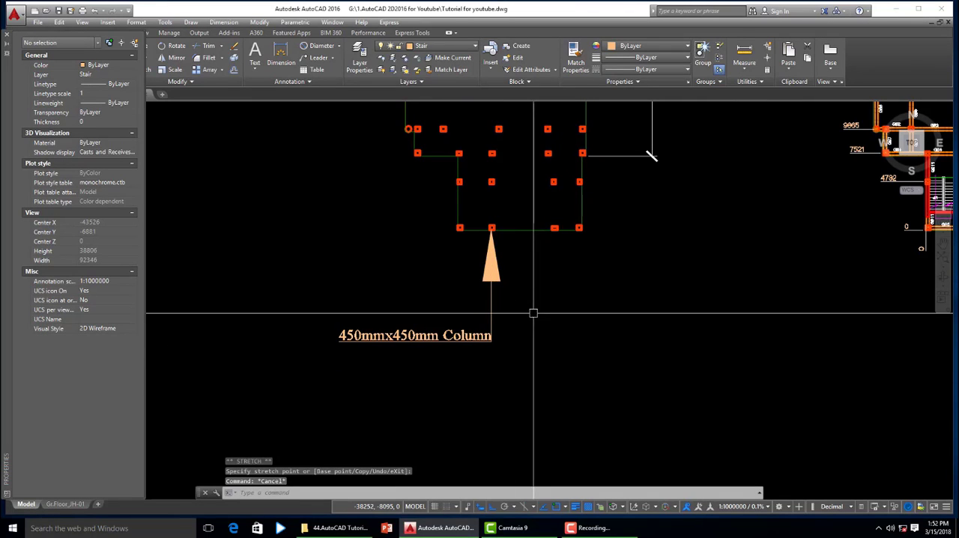
{"action": "key", "text": "Escape"}
{"action": "key", "text": "Escape"}
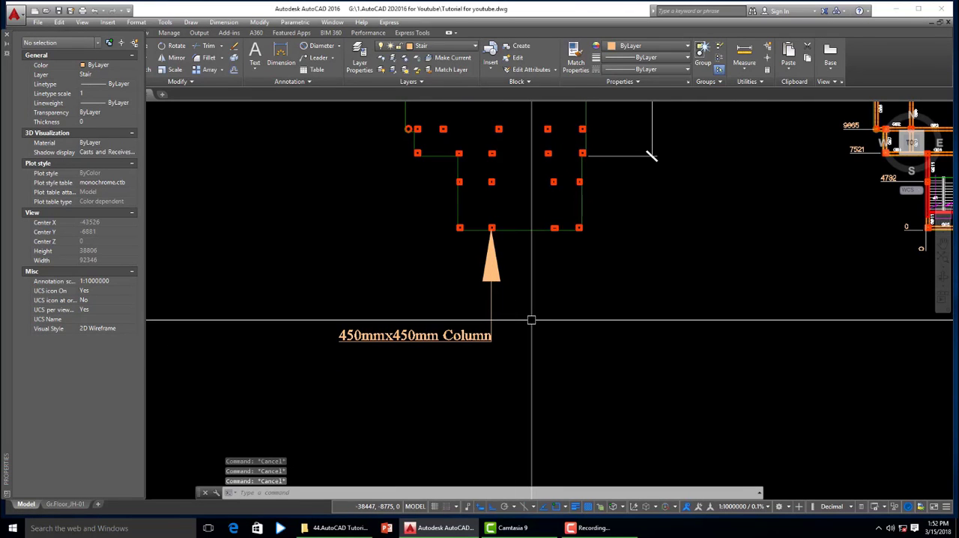
- Reduce the "450mmx450mm Column" multileader's arrowhead size to 1000, deselect it and close the object properties
{"action": "scroll", "coordinate": [500, 271], "scroll_direction": "up", "scroll_amount": 2}
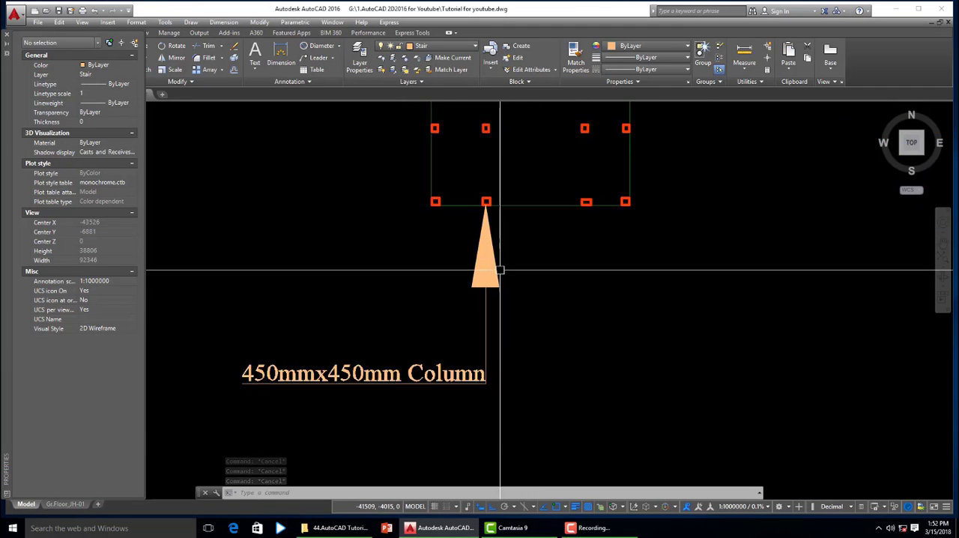
{"action": "scroll", "coordinate": [500, 270], "scroll_direction": "up", "scroll_amount": 2}
{"action": "left_click", "coordinate": [475, 319]}
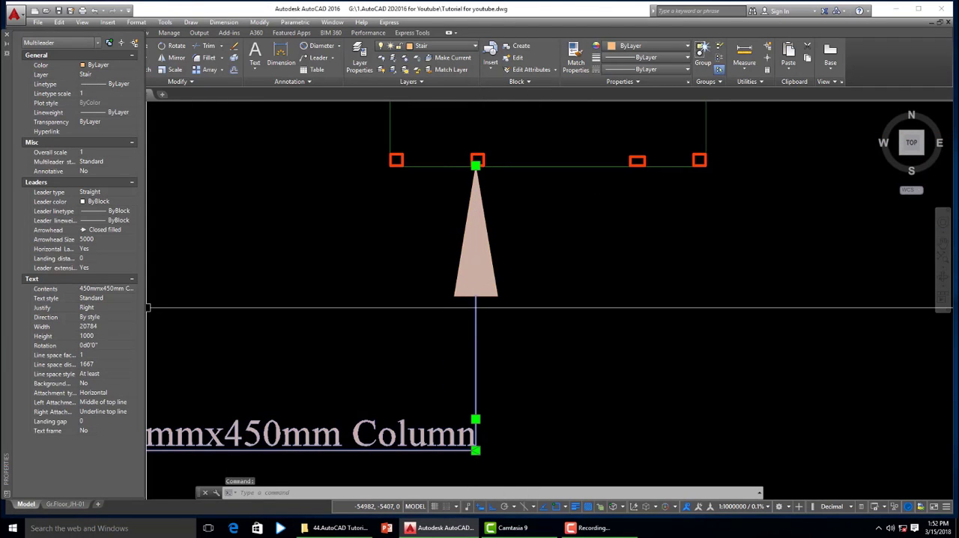
{"action": "left_click", "coordinate": [94, 240]}
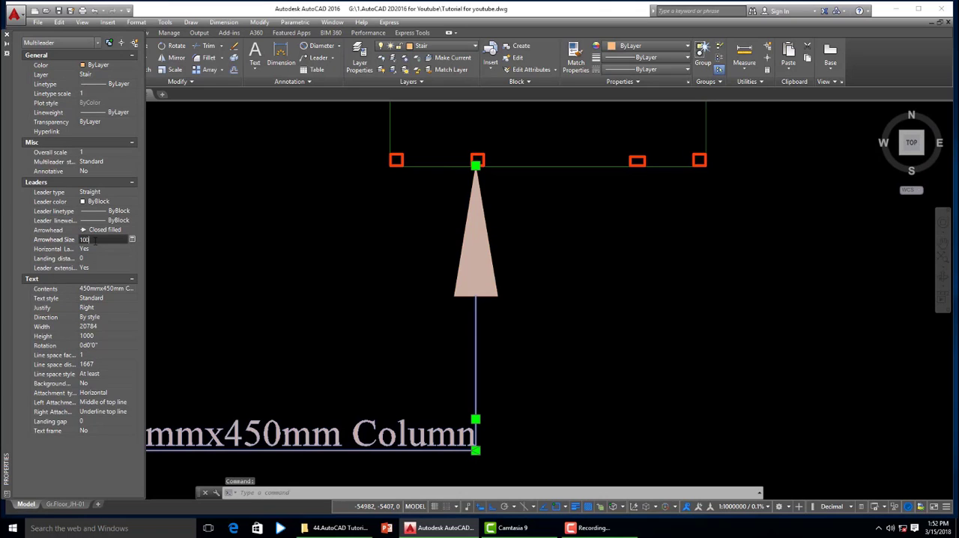
{"action": "type", "text": "1000"}
{"action": "key", "text": "Return"}
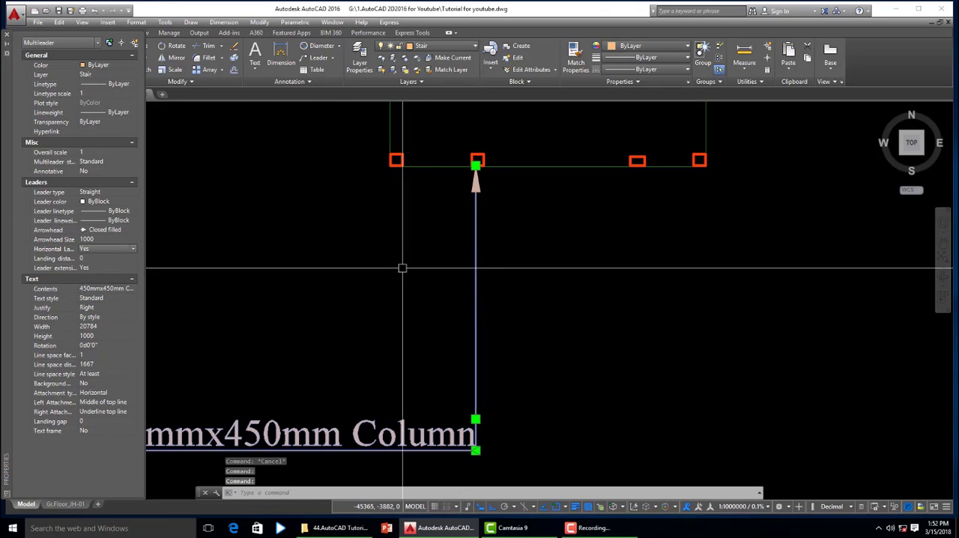
{"action": "key", "text": "Escape"}
{"action": "scroll", "coordinate": [648, 340], "scroll_direction": "down", "scroll_amount": 3}
{"action": "middle_click_drag", "start_coordinate": [702, 340], "coordinate": [413, 287]}
{"action": "key", "text": "Escape"}
{"action": "key", "text": "Escape"}
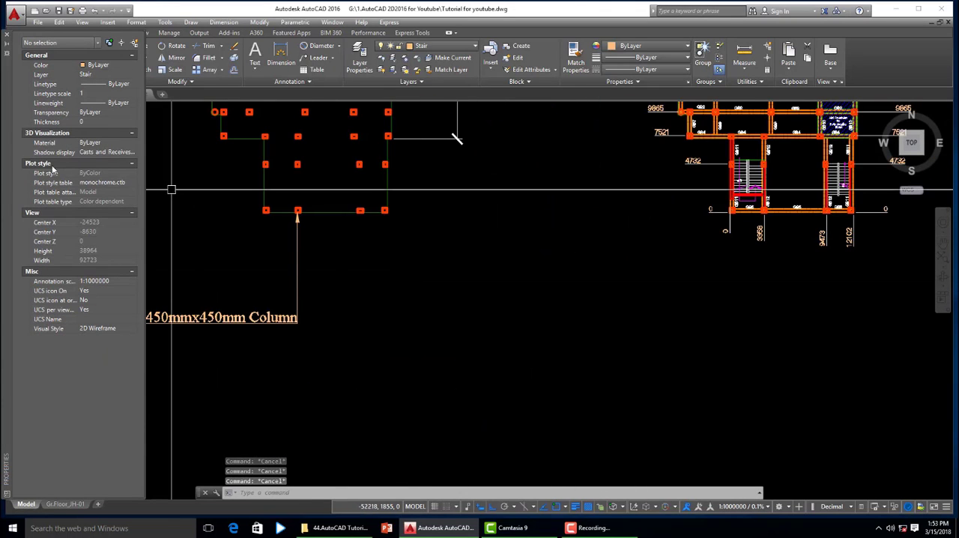
{"action": "left_click", "coordinate": [8, 38]}
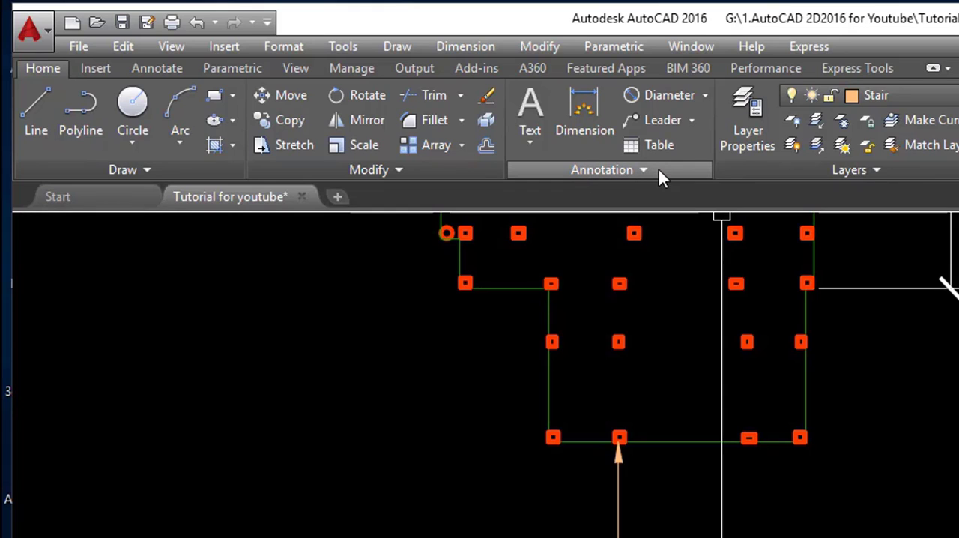
- Start a multileader with its text box below the rectangular column in the plan's bottom row and enter the text "550mm x 450mm"
{"action": "left_click", "coordinate": [691, 121]}
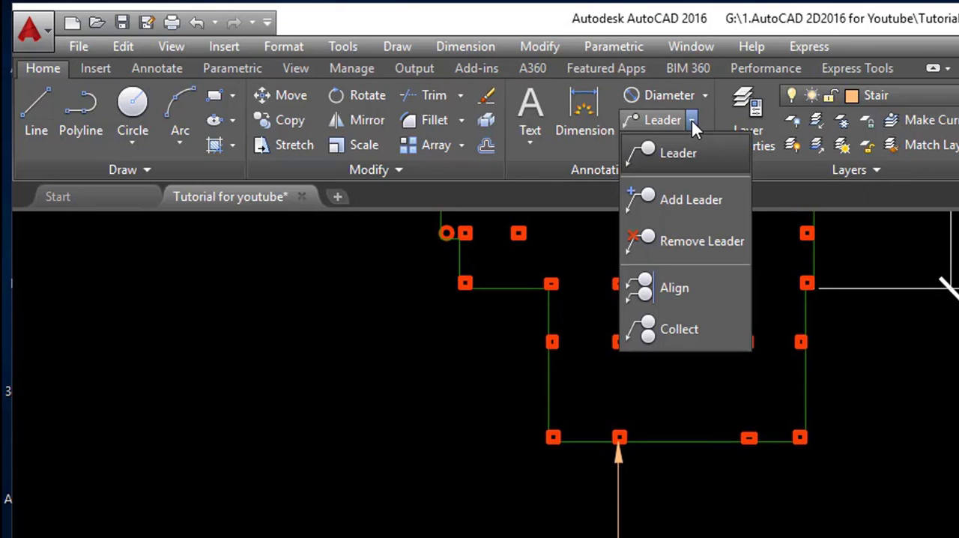
{"action": "left_click", "coordinate": [678, 152]}
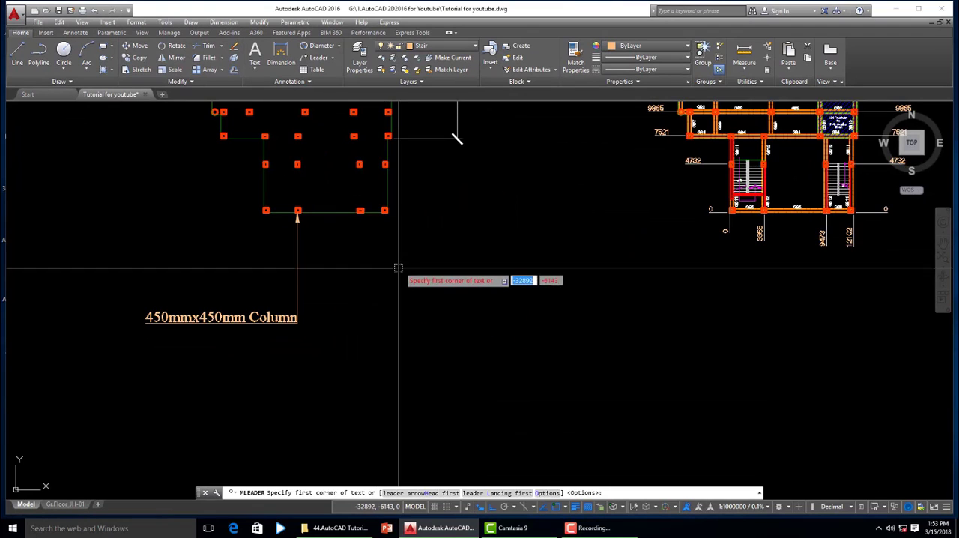
{"action": "left_click", "coordinate": [355, 307]}
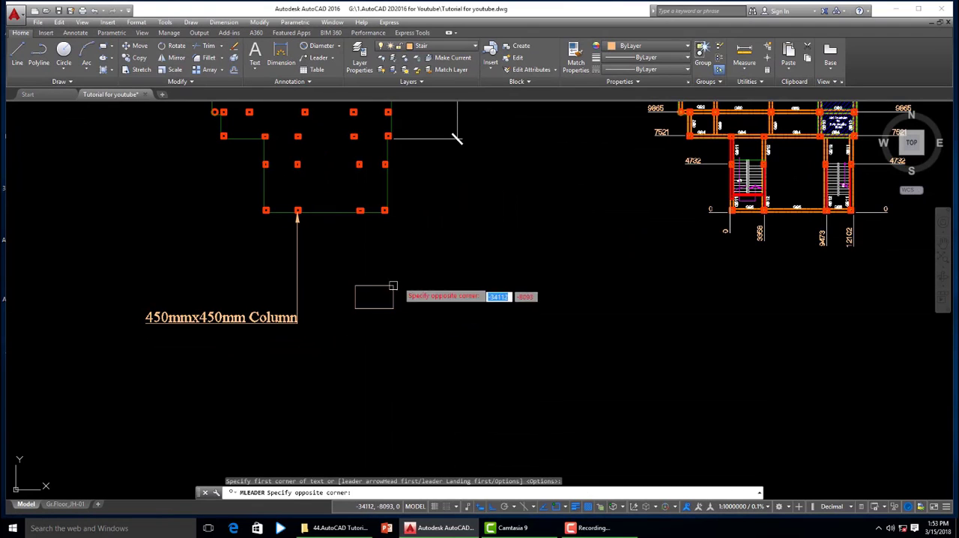
{"action": "left_click", "coordinate": [431, 247]}
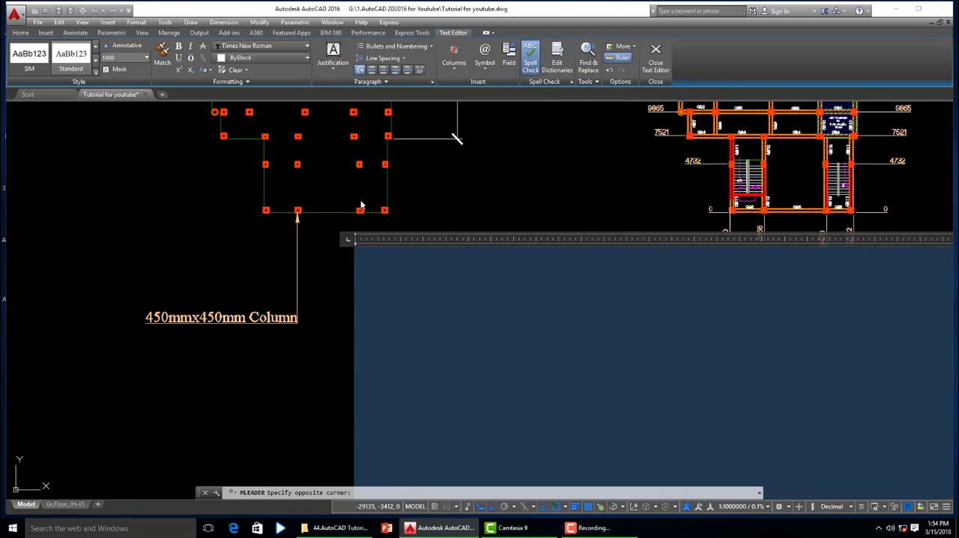
{"action": "left_click", "coordinate": [654, 71]}
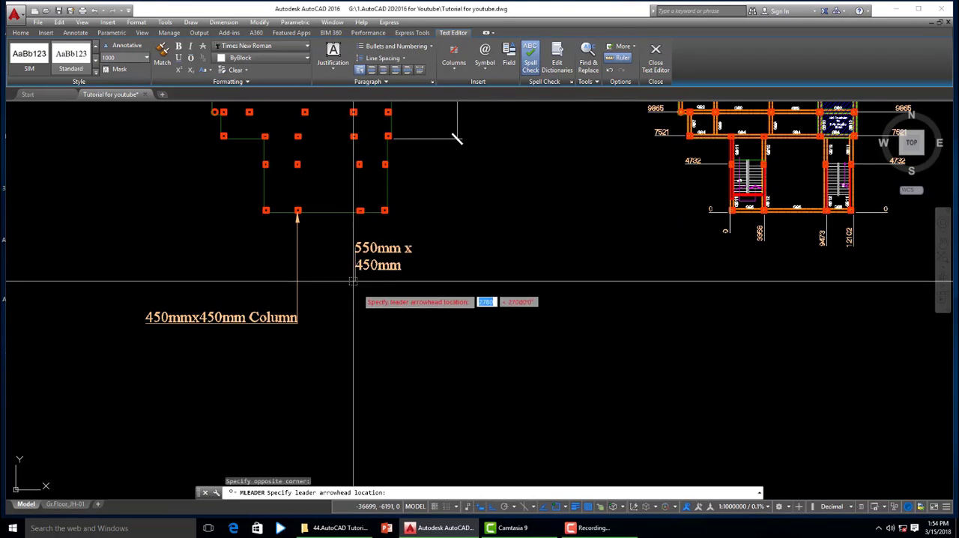
- Place the new leader's arrowhead on the midpoint of the rectangular column's bottom edge
{"action": "scroll", "coordinate": [398, 263], "scroll_direction": "up", "scroll_amount": 2}
{"action": "scroll", "coordinate": [327, 206], "scroll_direction": "up", "scroll_amount": 4}
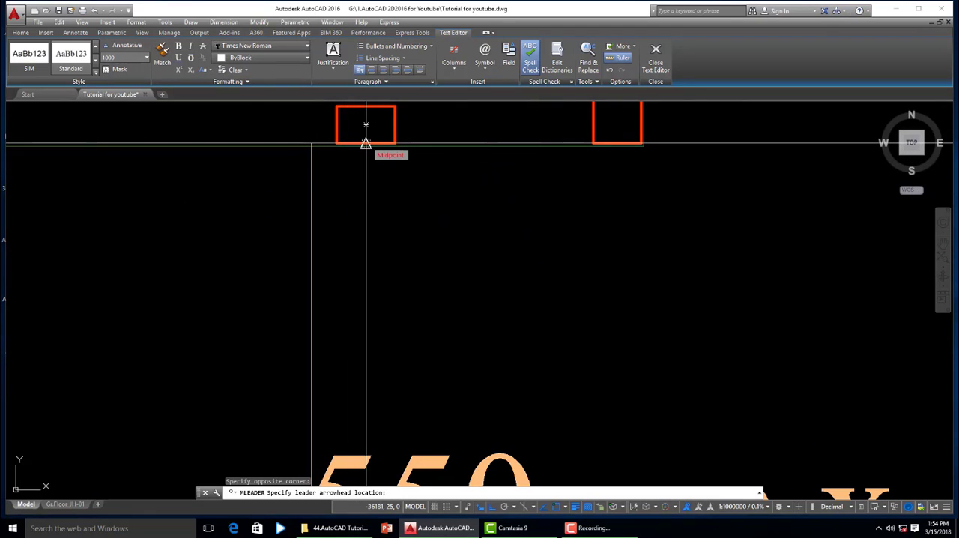
{"action": "left_click", "coordinate": [366, 143]}
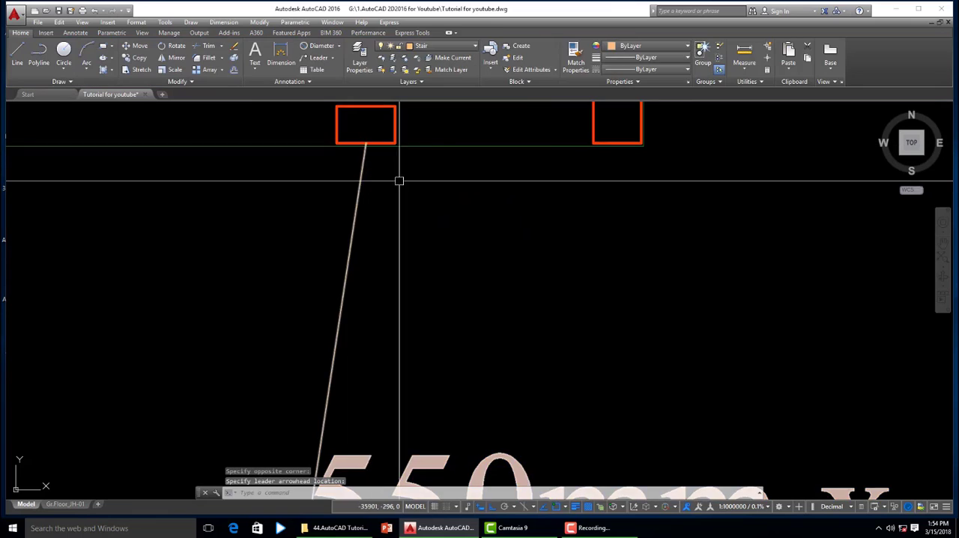
- Move the "550mm x 450mm" label straight down, roughly level with the "450mmx450mm Column" label, keeping the arrowhead on its column
{"action": "scroll", "coordinate": [400, 182], "scroll_direction": "down", "scroll_amount": 6}
{"action": "scroll", "coordinate": [352, 291], "scroll_direction": "up", "scroll_amount": 2}
{"action": "left_click", "coordinate": [323, 233]}
{"action": "scroll", "coordinate": [330, 307], "scroll_direction": "down", "scroll_amount": 2}
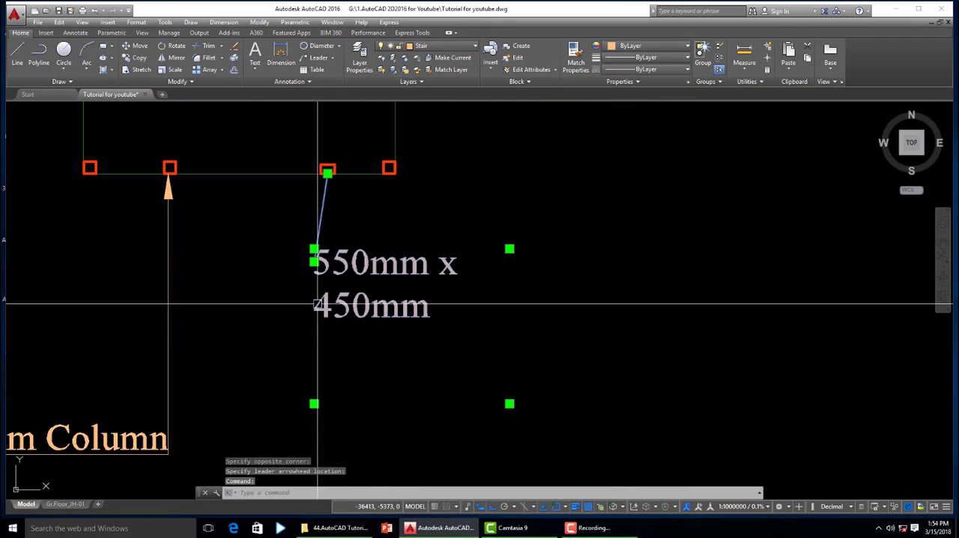
{"action": "left_click", "coordinate": [313, 250]}
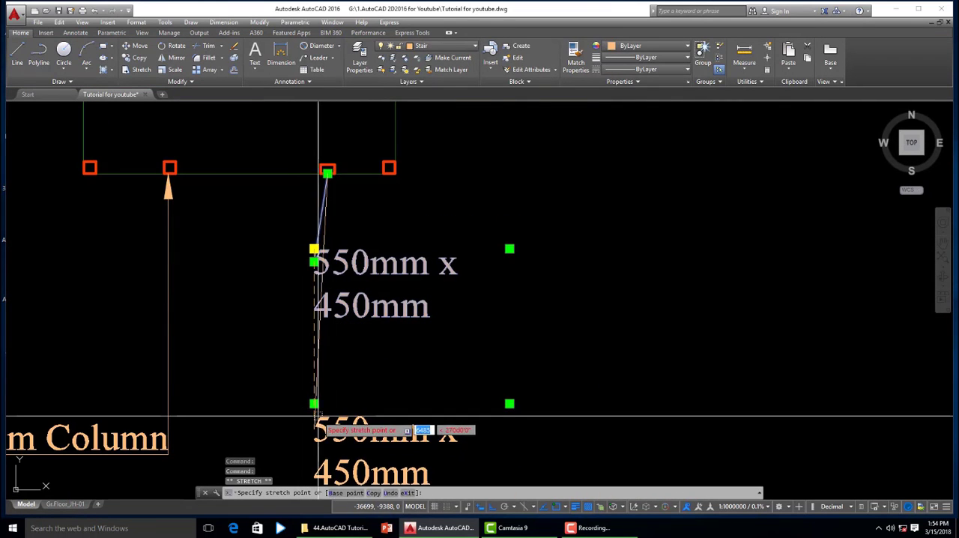
{"action": "scroll", "coordinate": [335, 405], "scroll_direction": "down", "scroll_amount": 4}
{"action": "key", "text": "Escape"}
- Match the properties of the "450mmx450mm Column" multileader onto the "550mm x 450mm" multileader
{"action": "type", "text": "ma"}
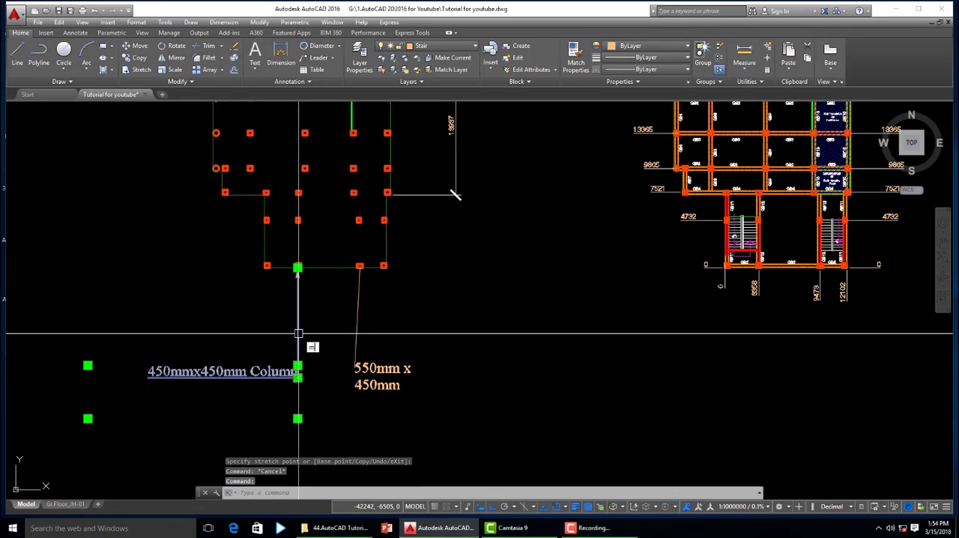
{"action": "key", "text": "Return"}
{"action": "left_click", "coordinate": [358, 325]}
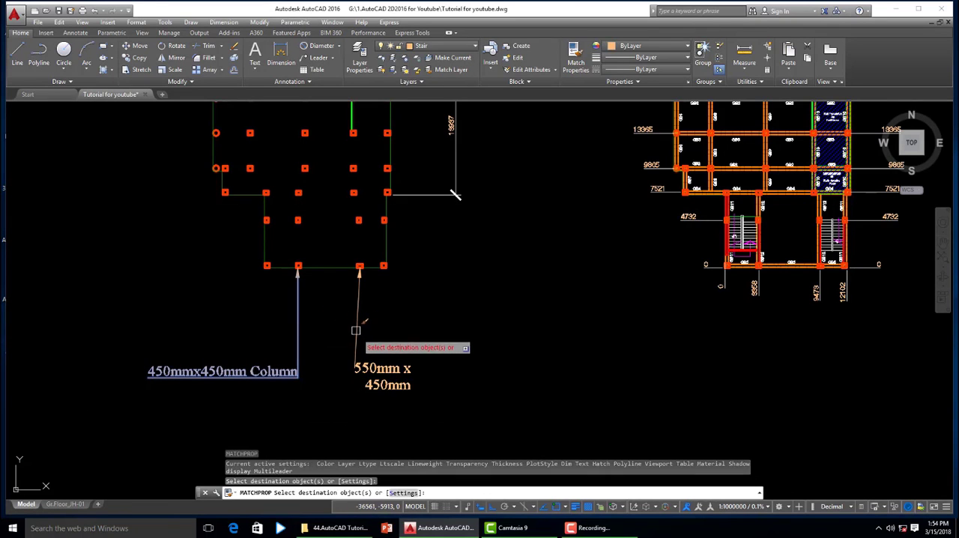
{"action": "key", "text": "Escape"}
- Widen the text box of the "550mm x 450mm" label so that its text fits on a single line
{"action": "scroll", "coordinate": [387, 377], "scroll_direction": "up", "scroll_amount": 6}
{"action": "scroll", "coordinate": [279, 324], "scroll_direction": "down", "scroll_amount": 3}
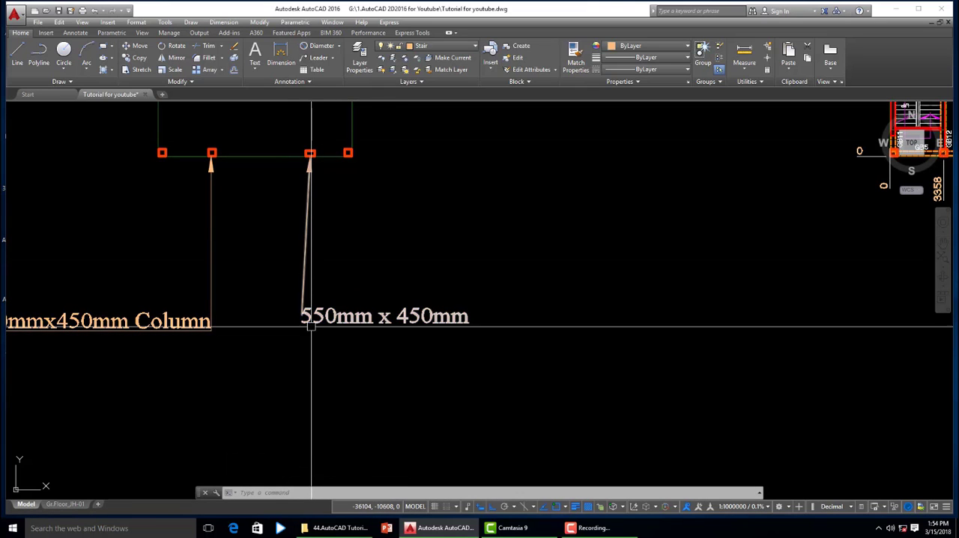
{"action": "mouse_move", "coordinate": [310, 209]}
{"action": "middle_mouse_down"}
{"action": "mouse_move", "coordinate": [467, 200]}
{"action": "mouse_move", "coordinate": [477, 258]}
{"action": "middle_mouse_up"}
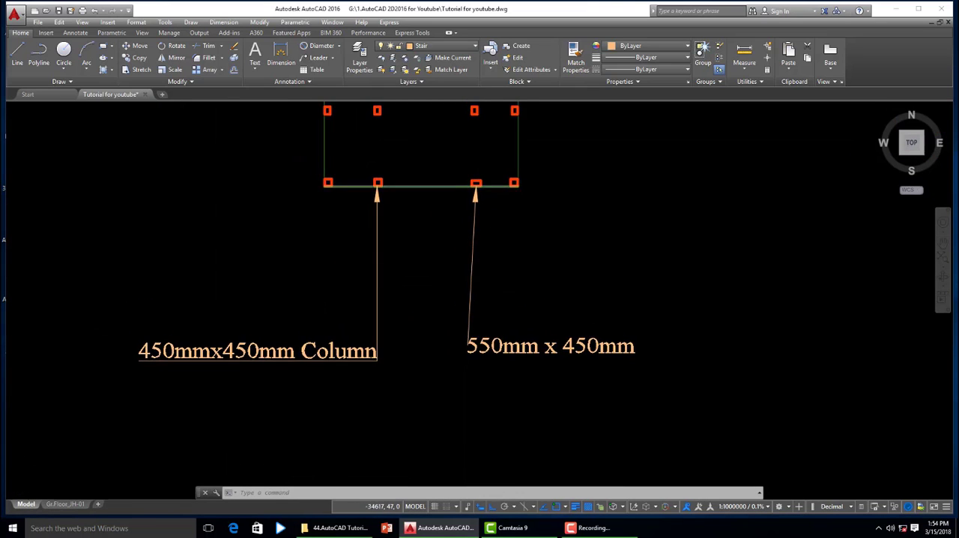
{"action": "scroll", "coordinate": [500, 192], "scroll_direction": "up", "scroll_amount": 4}
{"action": "scroll", "coordinate": [397, 186], "scroll_direction": "down", "scroll_amount": 2}
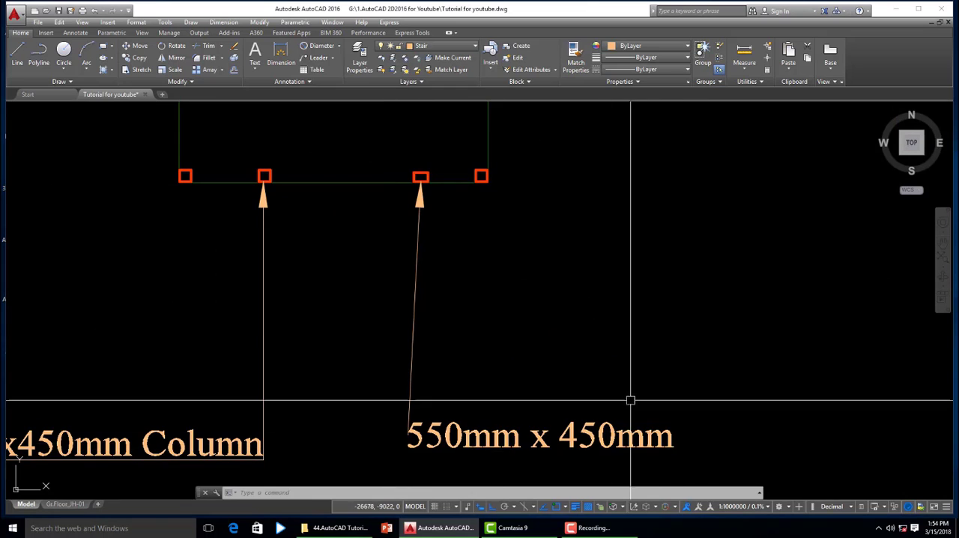
- Start a quick leader at the west quadrant of the lowest circular column and run its line horizontally outward away from the plan
{"action": "scroll", "coordinate": [531, 349], "scroll_direction": "down", "scroll_amount": 2}
{"action": "middle_click_drag", "start_coordinate": [423, 426], "coordinate": [474, 404]}
{"action": "scroll", "coordinate": [465, 261], "scroll_direction": "down", "scroll_amount": 6}
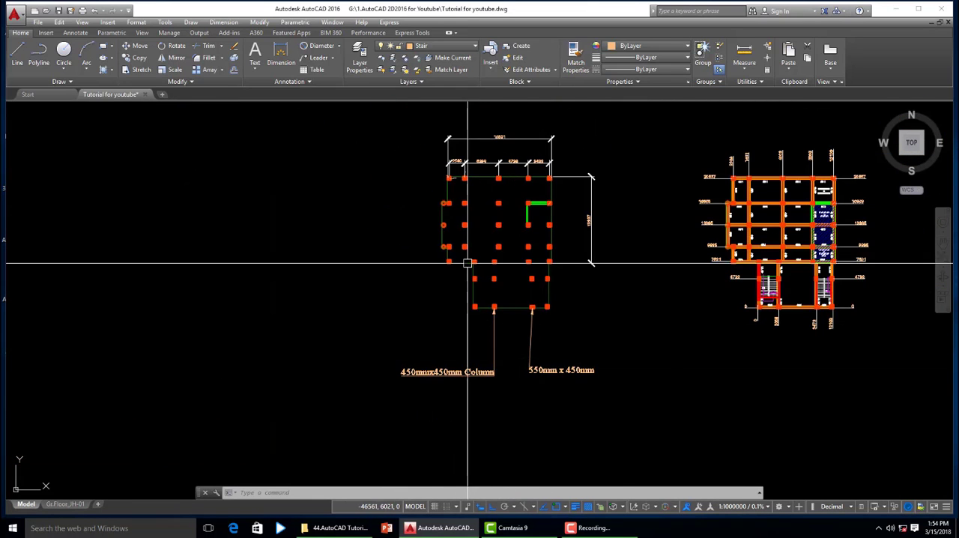
{"action": "scroll", "coordinate": [472, 284], "scroll_direction": "up", "scroll_amount": 7}
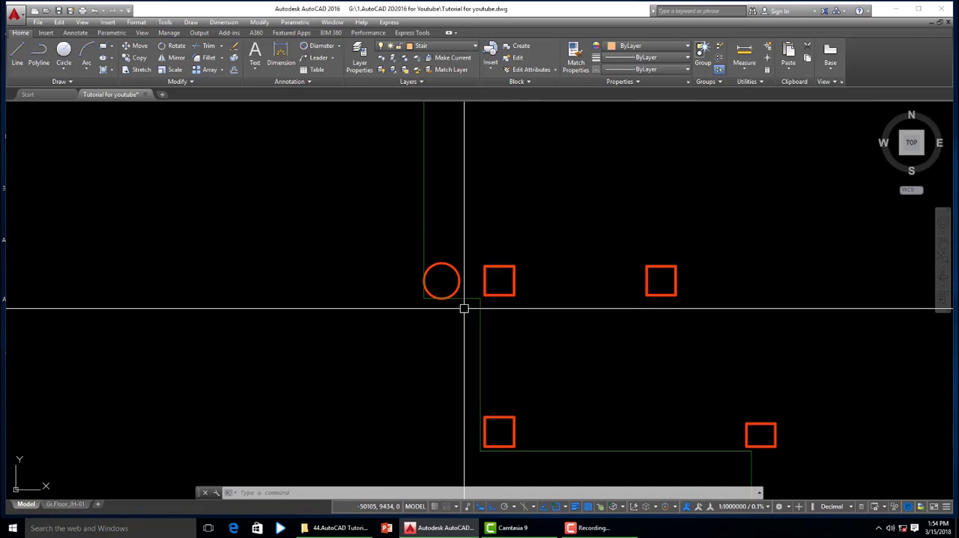
{"action": "key", "text": "Escape"}
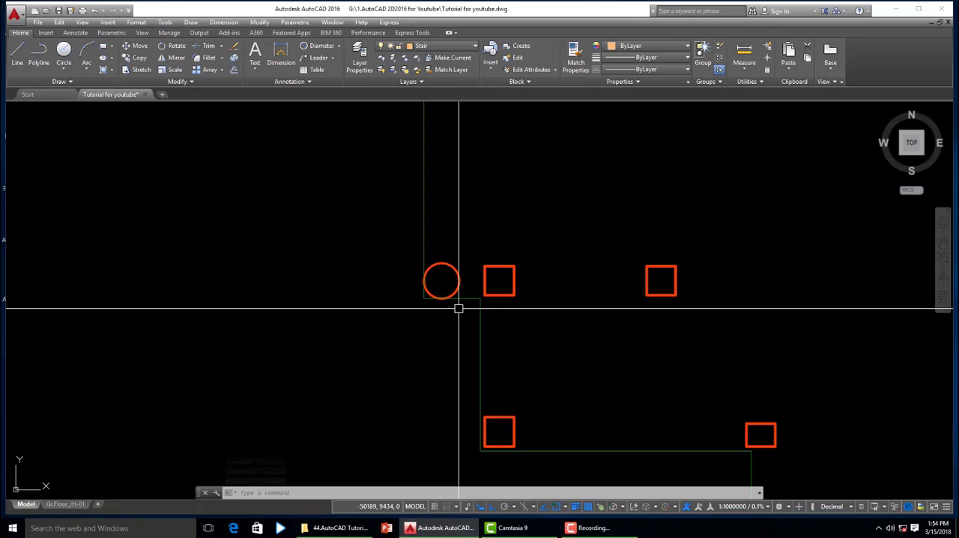
{"action": "type", "text": "le"}
{"action": "key", "text": "Return"}
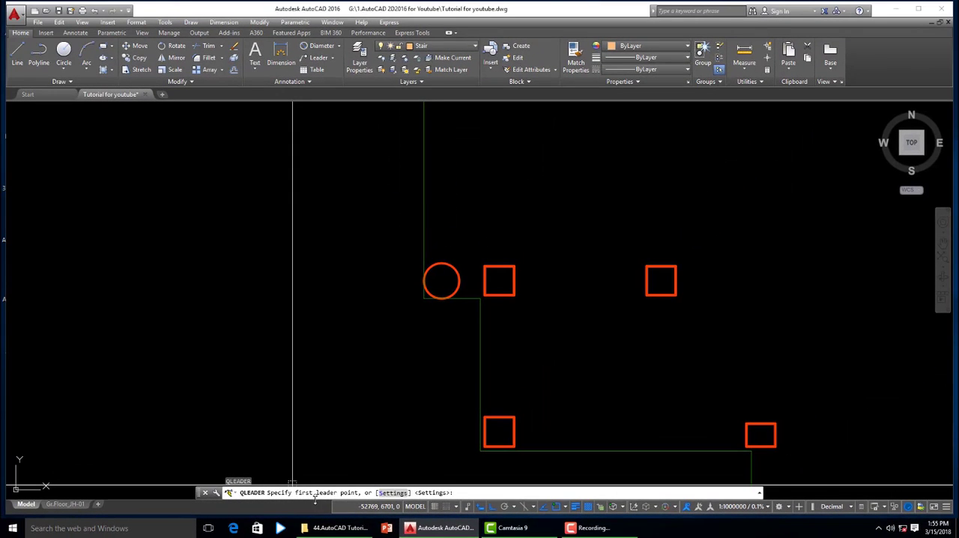
{"action": "left_click", "coordinate": [424, 281]}
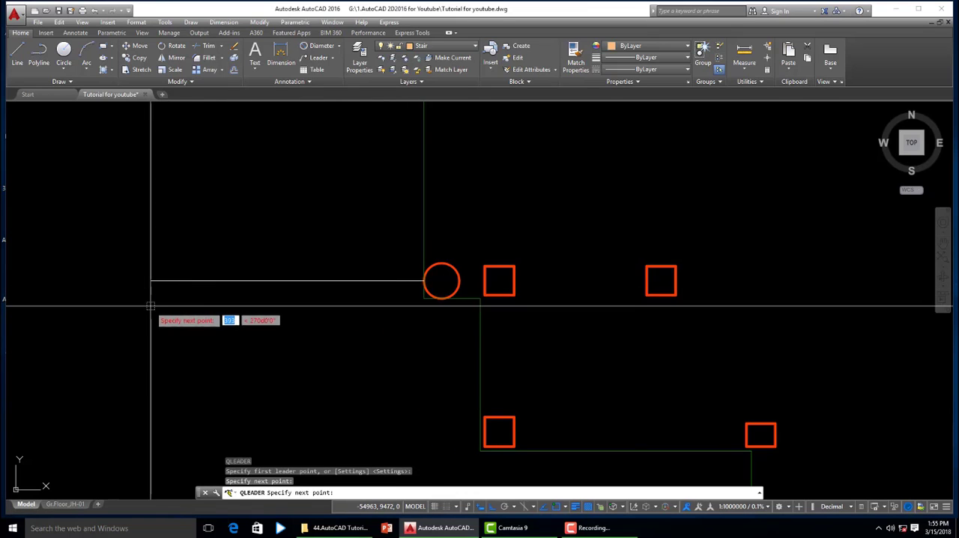
{"action": "scroll", "coordinate": [361, 271], "scroll_direction": "down", "scroll_amount": 3}
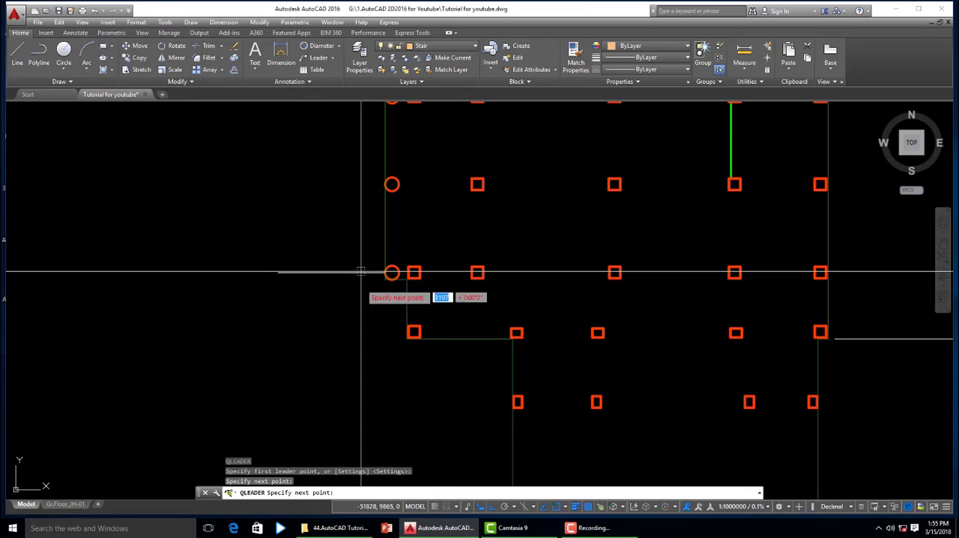
{"action": "left_click", "coordinate": [213, 281]}
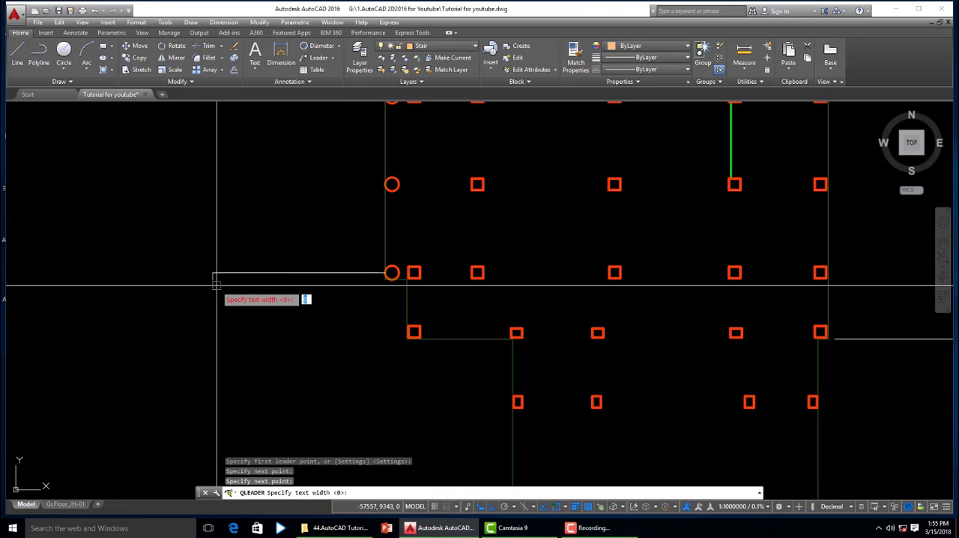
- Accept the default text width of 0 and annotate the leader with the multiline text "Ø550mm"
{"action": "key", "text": "Return"}
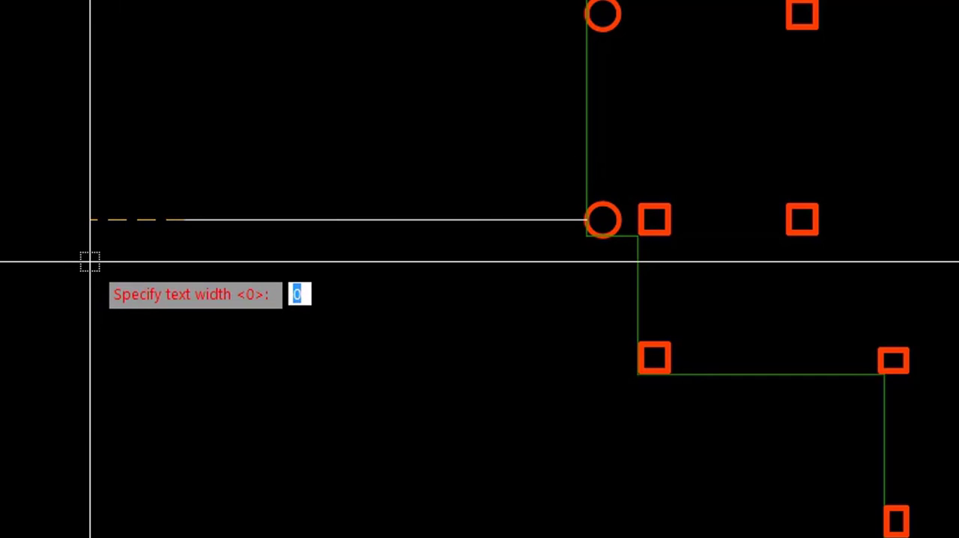
{"action": "key", "text": "Return"}
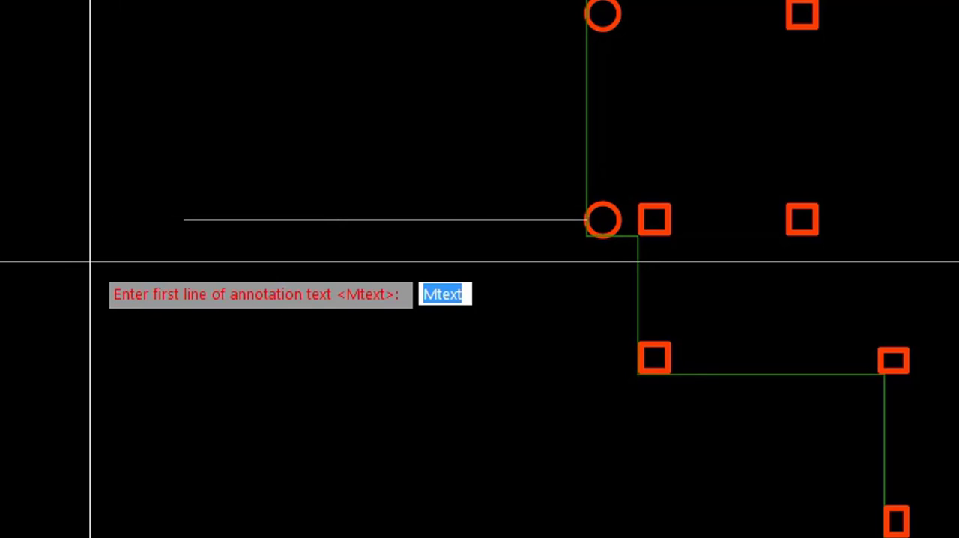
{"action": "key", "text": "Return"}
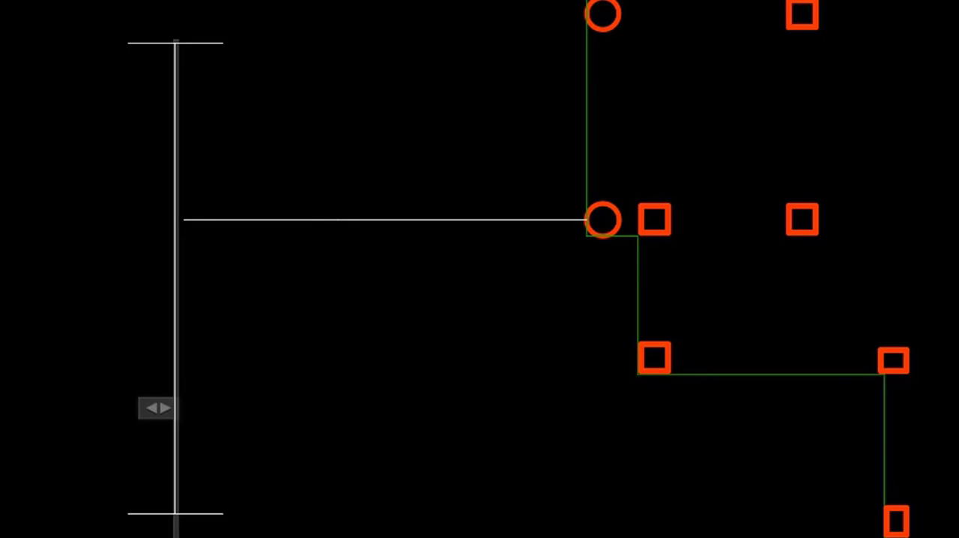
{"action": "left_click", "coordinate": [839, 2]}
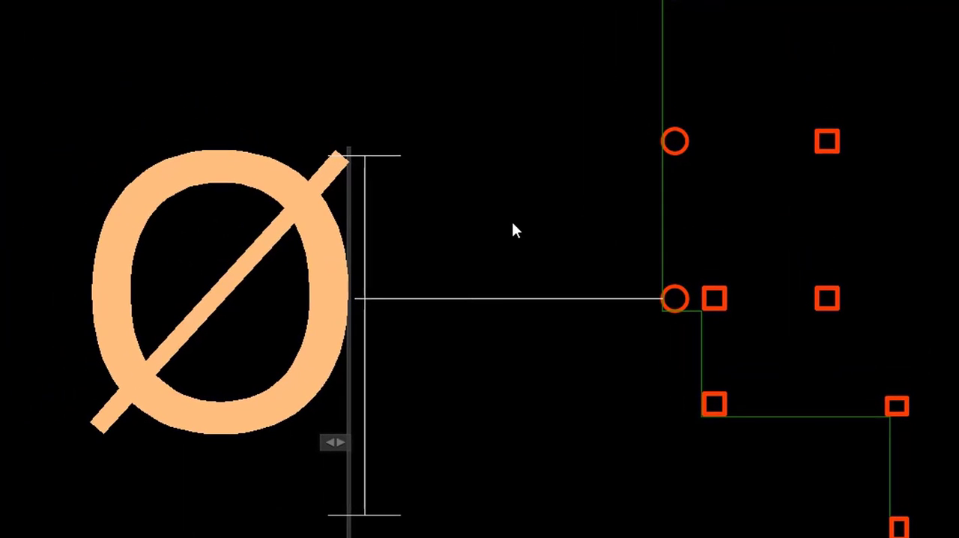
{"action": "type", "text": "550mm"}
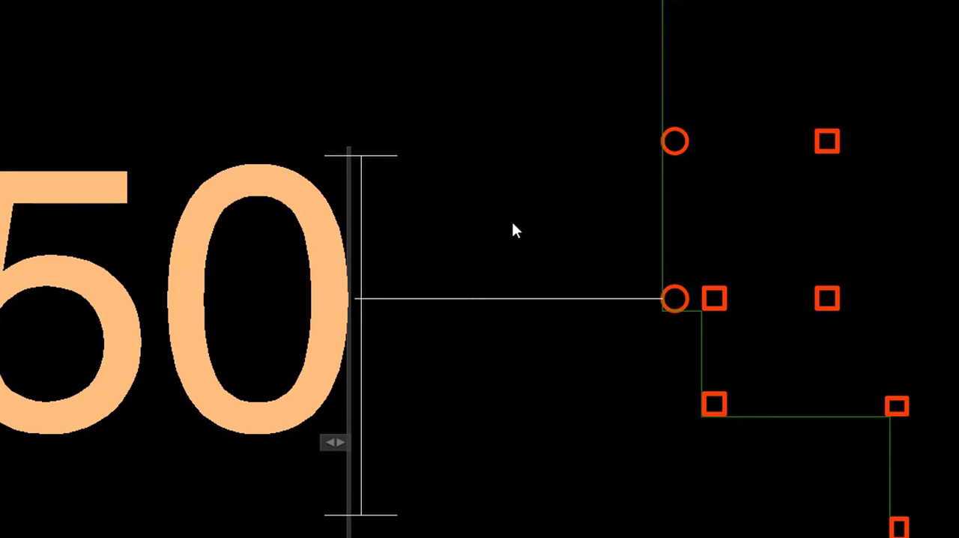
{"action": "left_click", "coordinate": [541, 473]}
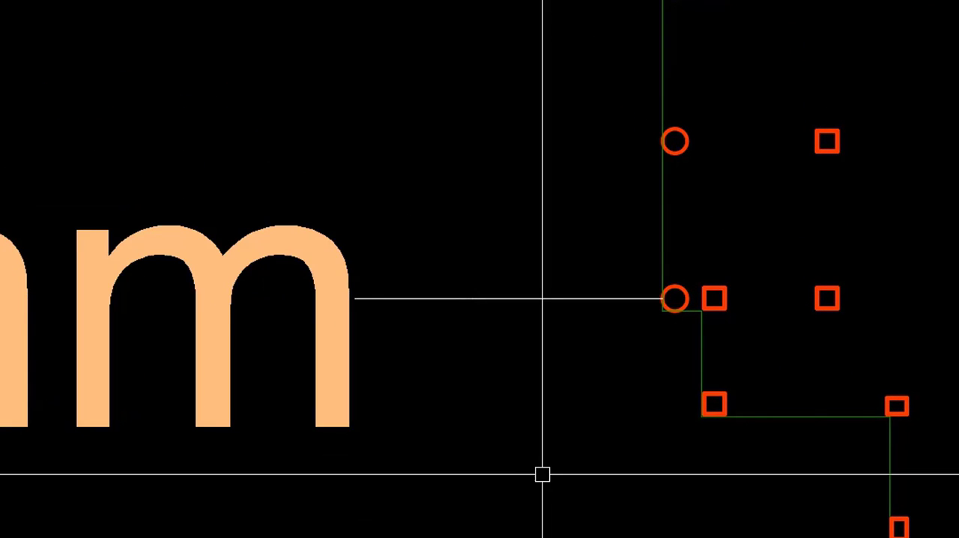
{"action": "scroll", "coordinate": [845, 329], "scroll_direction": "down", "scroll_amount": 4}
{"action": "scroll", "coordinate": [890, 364], "scroll_direction": "down", "scroll_amount": 2}
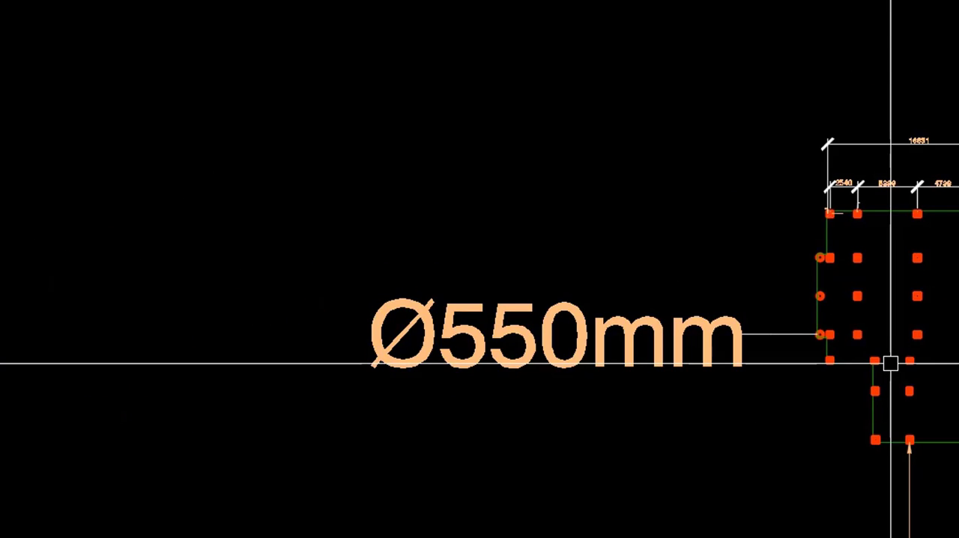
{"action": "scroll", "coordinate": [890, 363], "scroll_direction": "down", "scroll_amount": 2}
{"action": "scroll", "coordinate": [819, 337], "scroll_direction": "up", "scroll_amount": 6}
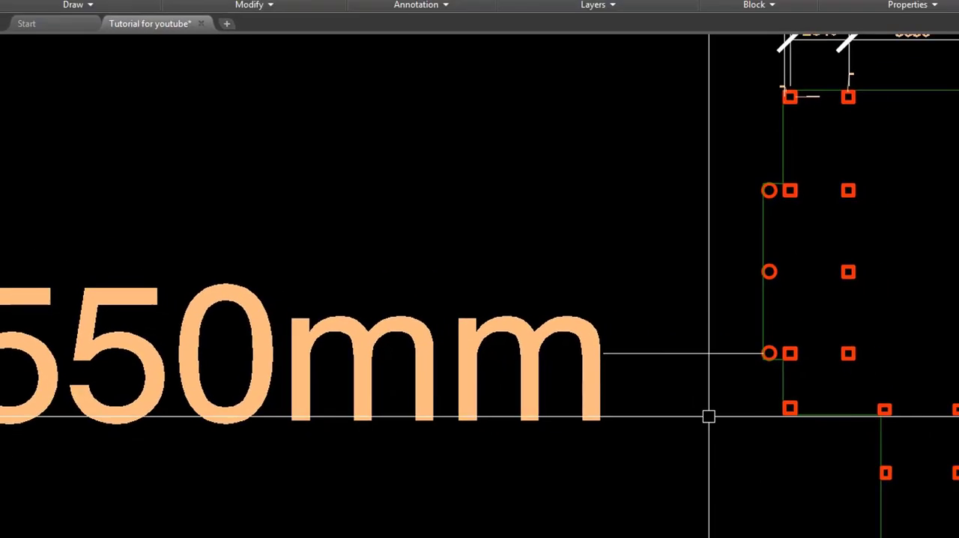
{"action": "scroll", "coordinate": [708, 415], "scroll_direction": "down", "scroll_amount": 2}
{"action": "left_click", "coordinate": [554, 452]}
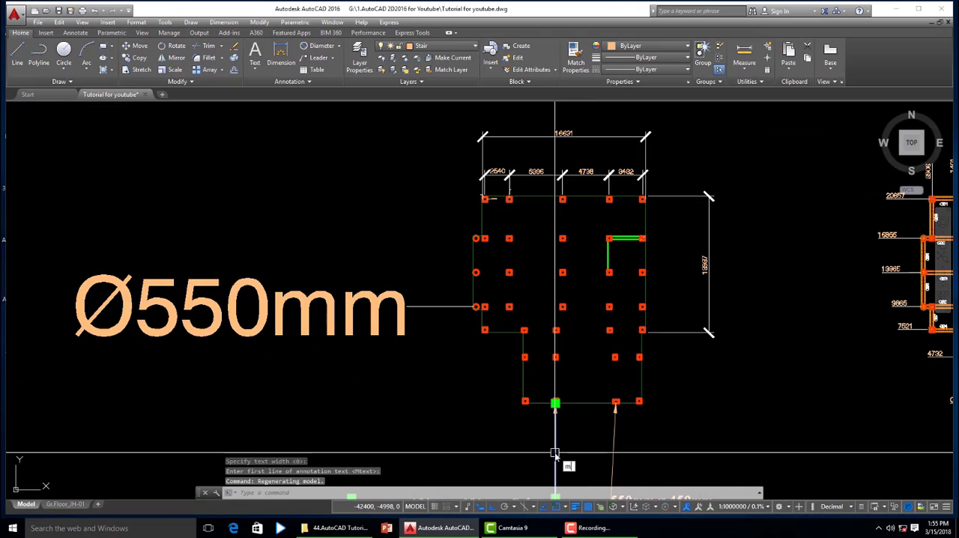
{"action": "type", "text": "a"}
{"action": "key", "text": "Return"}
{"action": "key", "text": "Escape"}
- Try an arrow size of 500 on the circular column's leader, and finally set it to 5000
{"action": "scroll", "coordinate": [450, 309], "scroll_direction": "up", "scroll_amount": 4}
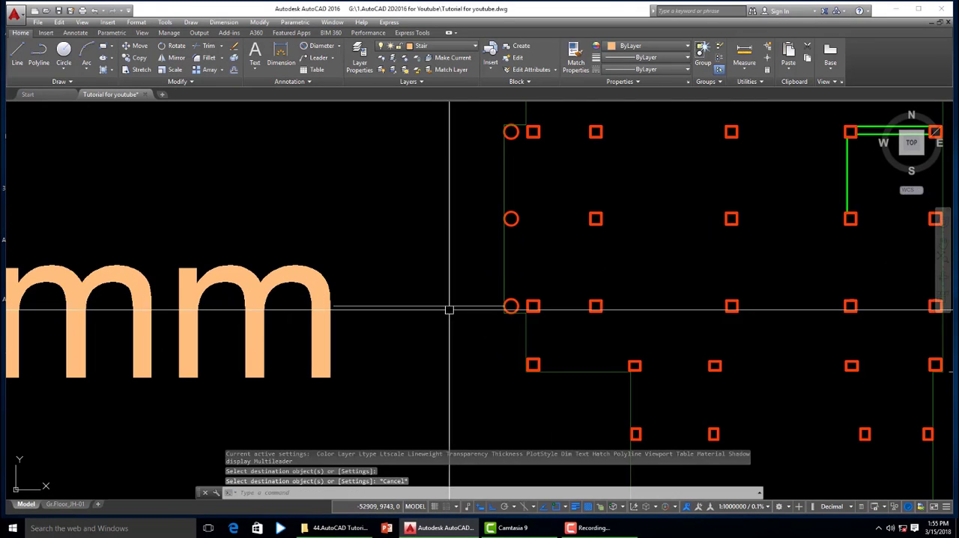
{"action": "left_click", "coordinate": [442, 307]}
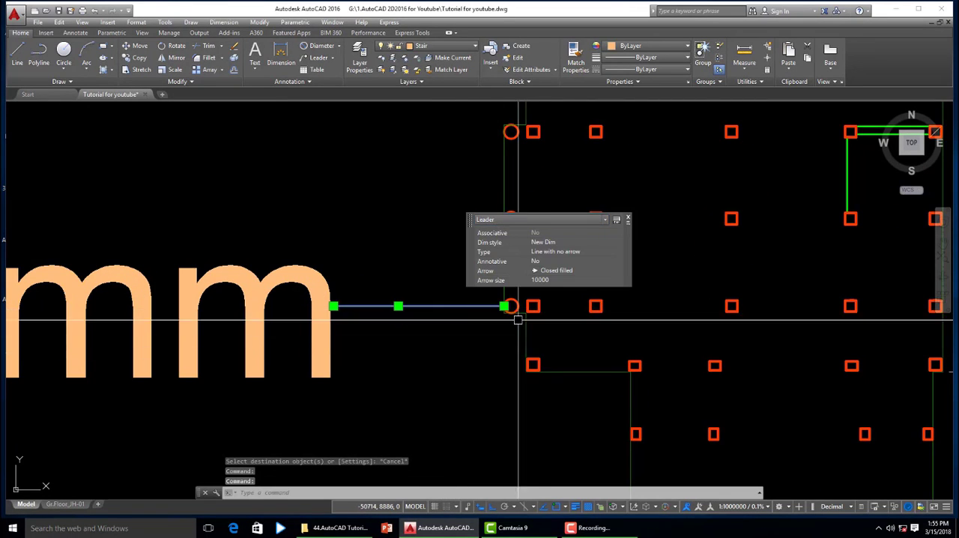
{"action": "left_click", "coordinate": [554, 280]}
{"action": "type", "text": "50"}
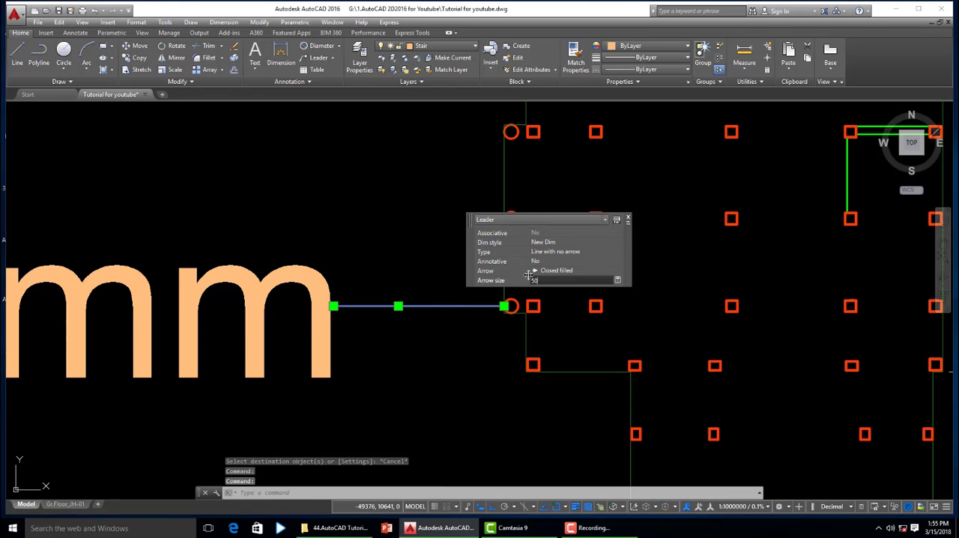
{"action": "type", "text": "0"}
{"action": "key", "text": "Return"}
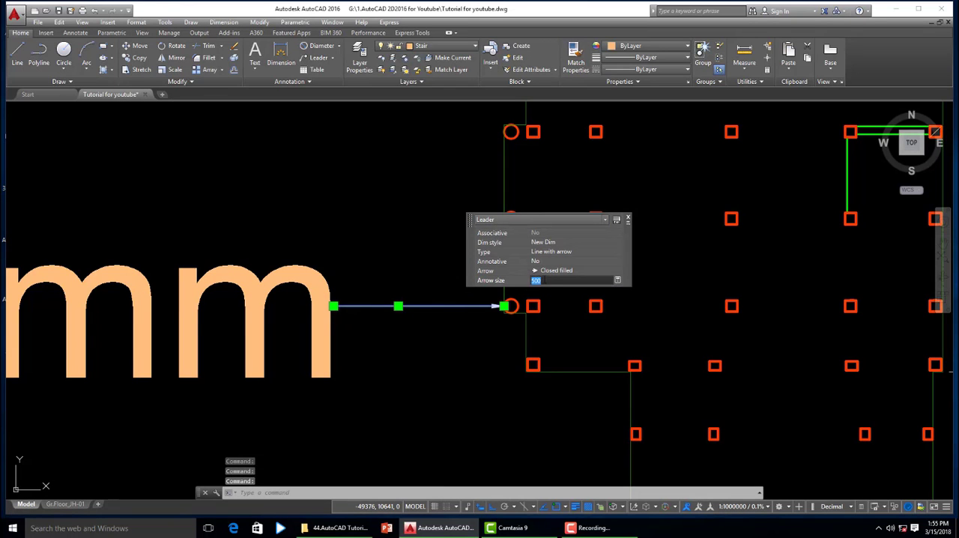
{"action": "type", "text": "5000"}
{"action": "key", "text": "Return"}
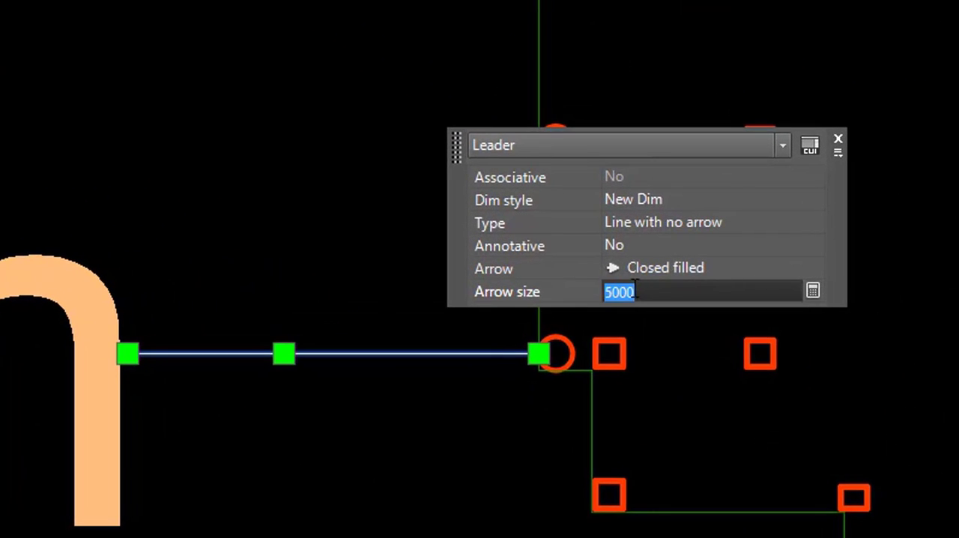
- Stretch the circular column leader's tail end and middle vertex horizontally away from the column to make room for the arrowhead
{"action": "left_click", "coordinate": [128, 353]}
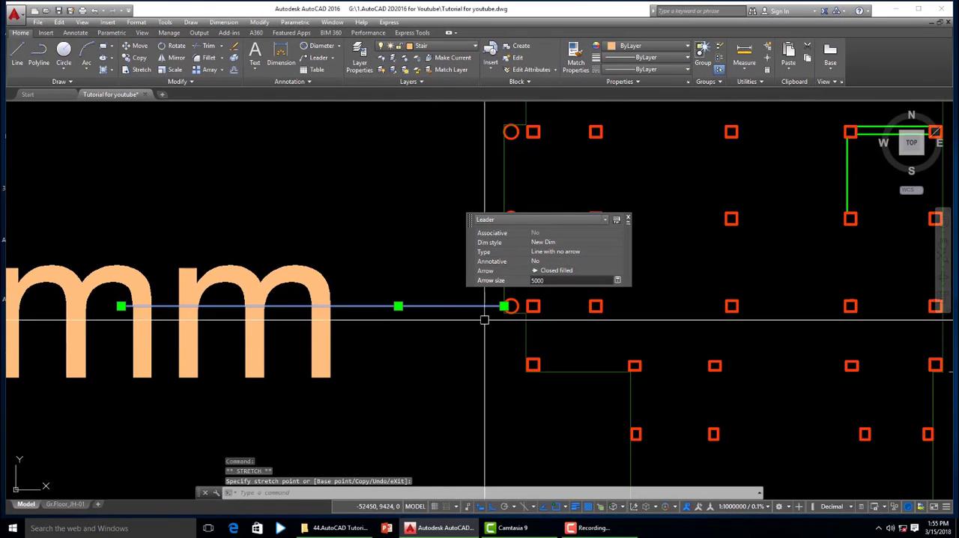
{"action": "scroll", "coordinate": [494, 321], "scroll_direction": "down", "scroll_amount": 2}
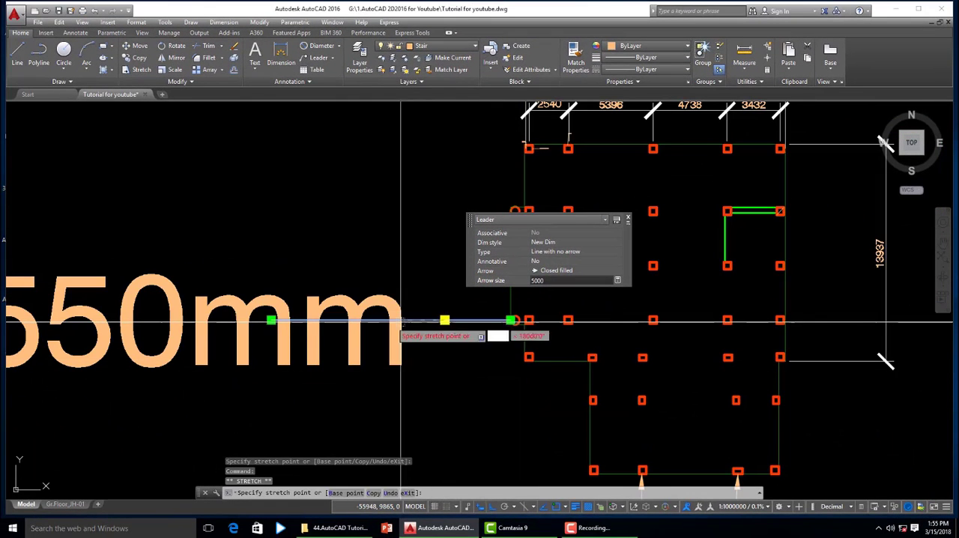
{"action": "scroll", "coordinate": [396, 375], "scroll_direction": "down", "scroll_amount": 2}
{"action": "key", "text": "Escape"}
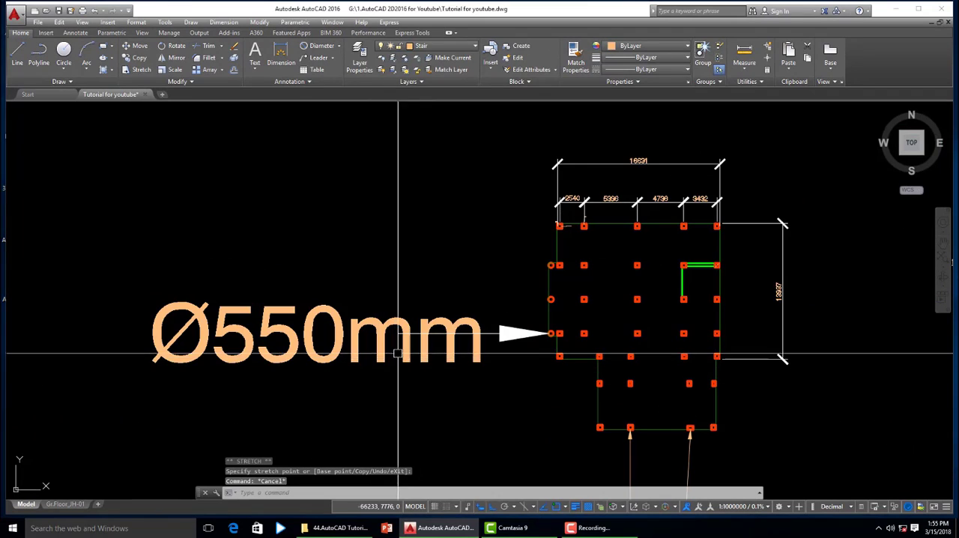
- Move the "Ø550mm" text horizontally farther from the circular column, clear of the leader's arrowhead
{"action": "left_click", "coordinate": [480, 362]}
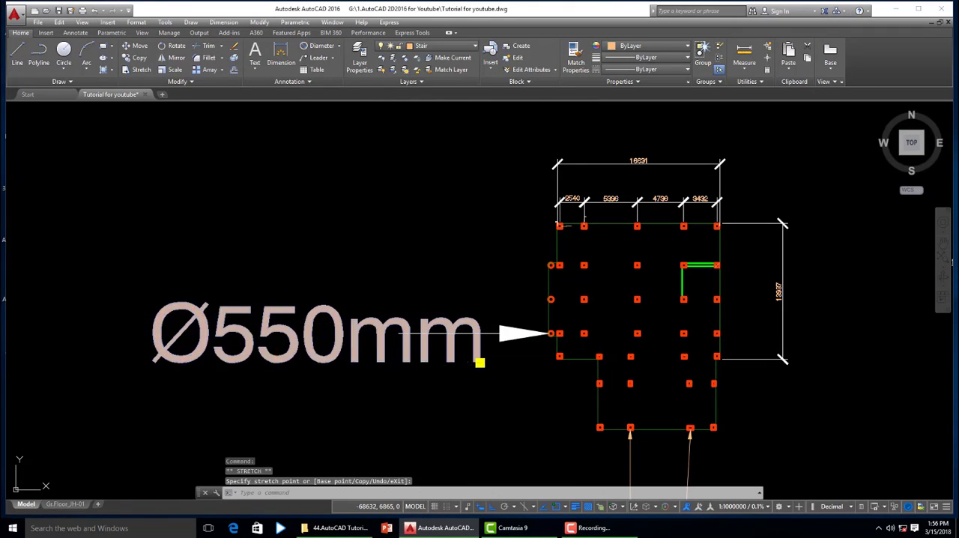
{"action": "scroll", "coordinate": [558, 361], "scroll_direction": "down", "scroll_amount": 1}
{"action": "key", "text": "Escape"}
{"action": "scroll", "coordinate": [371, 353], "scroll_direction": "down", "scroll_amount": 2}
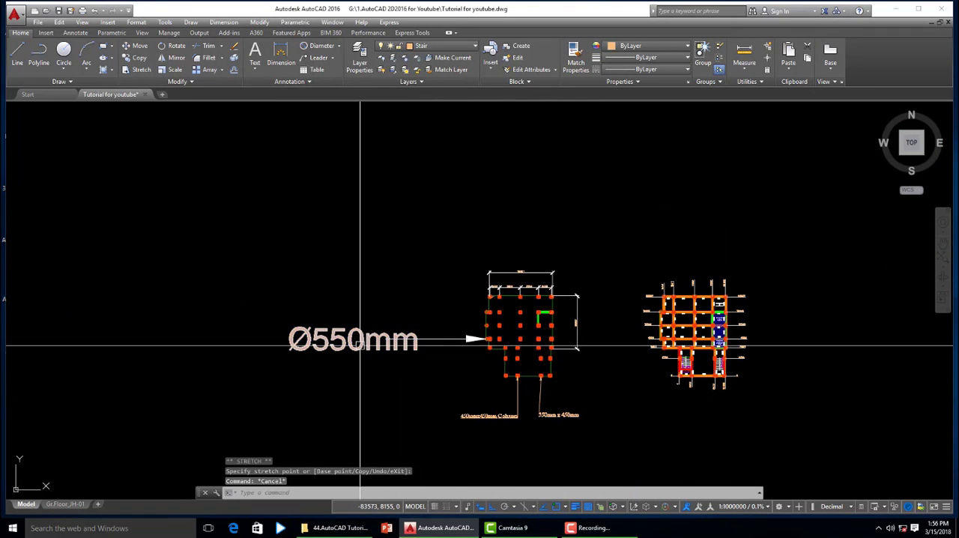
- Set the text height of the whole "Ø550mm" annotation to 5100
{"action": "double_click", "coordinate": [363, 348]}
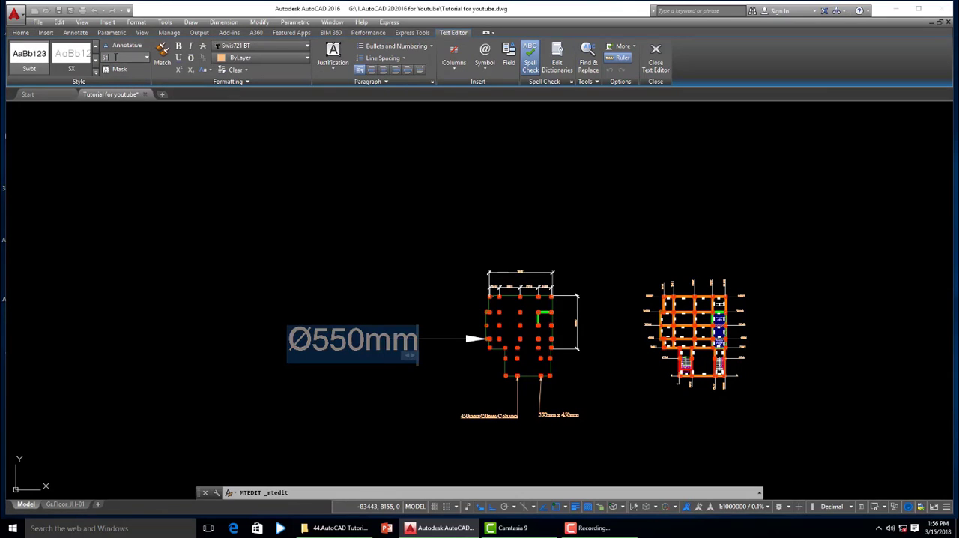
{"action": "key", "text": "Return"}
{"action": "key", "text": "Escape"}
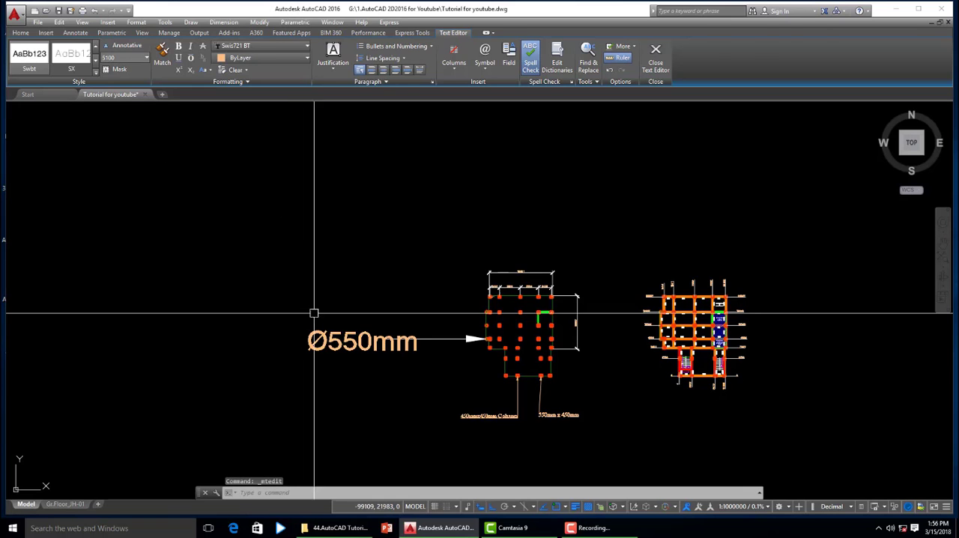
- Move the "Ø550mm" text vertically above and below its leader line several times, finishing slightly above the arrowhead's level
{"action": "scroll", "coordinate": [442, 337], "scroll_direction": "up", "scroll_amount": 4}
{"action": "scroll", "coordinate": [342, 337], "scroll_direction": "down", "scroll_amount": 3}
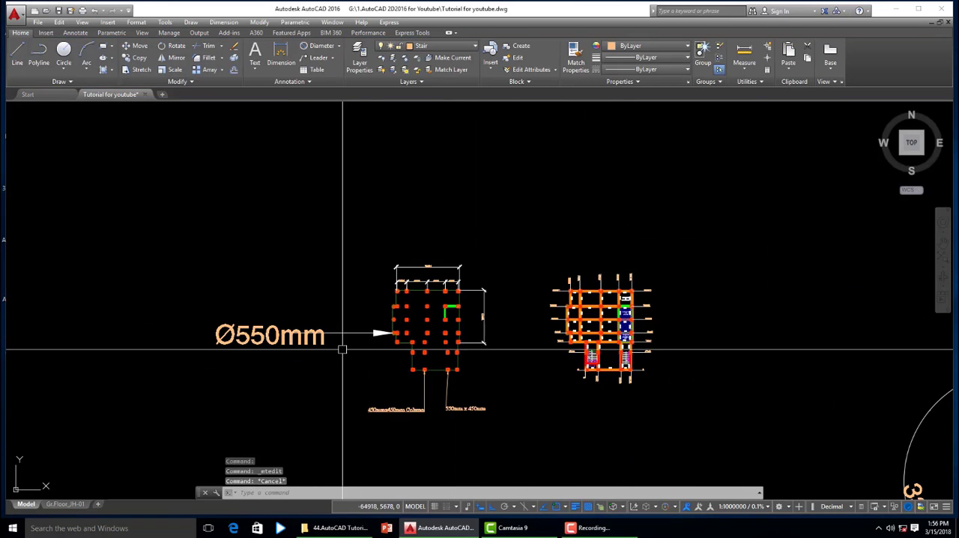
{"action": "scroll", "coordinate": [381, 321], "scroll_direction": "up", "scroll_amount": 2}
{"action": "scroll", "coordinate": [353, 323], "scroll_direction": "up", "scroll_amount": 1}
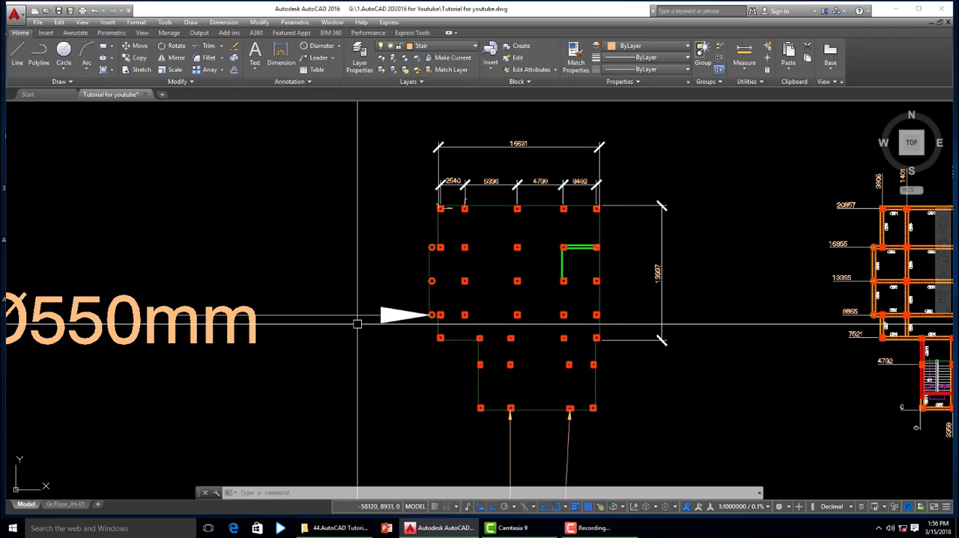
{"action": "scroll", "coordinate": [467, 368], "scroll_direction": "down", "scroll_amount": 2}
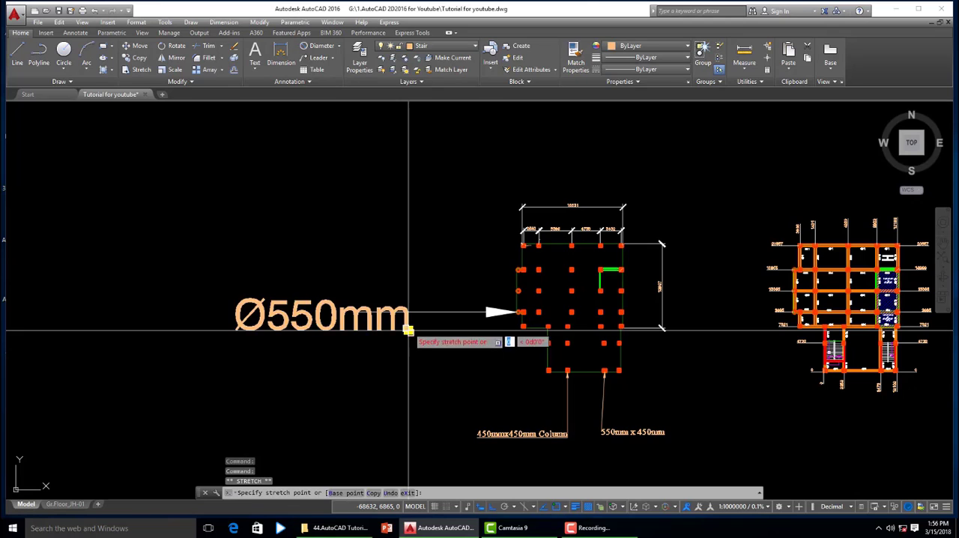
{"action": "left_click", "coordinate": [408, 330]}
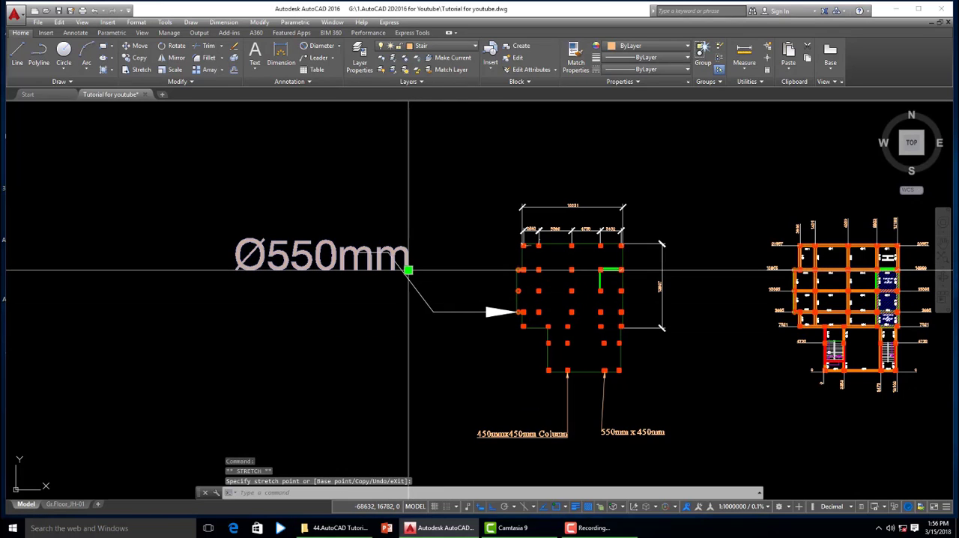
{"action": "left_click", "coordinate": [407, 370]}
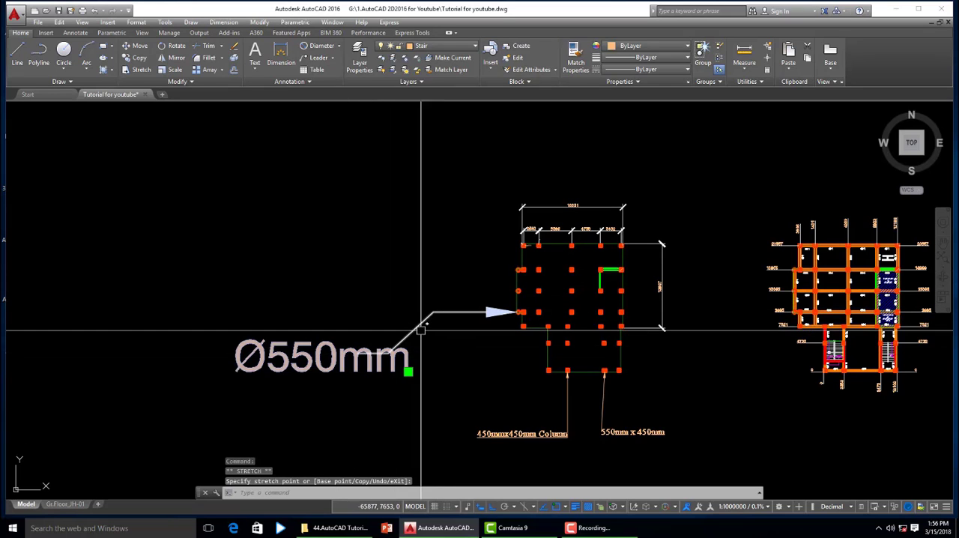
{"action": "left_click", "coordinate": [408, 409]}
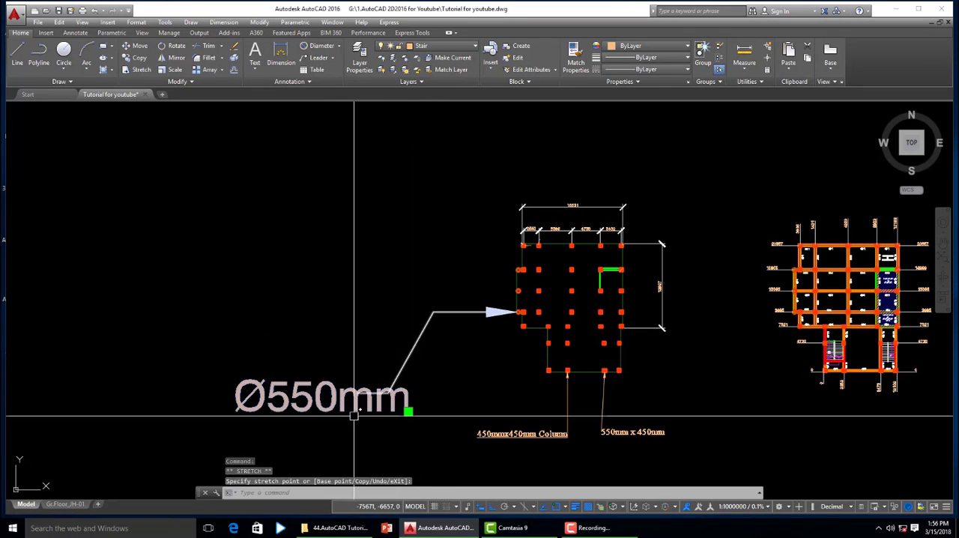
{"action": "left_click", "coordinate": [408, 411]}
{"action": "left_click", "coordinate": [399, 298]}
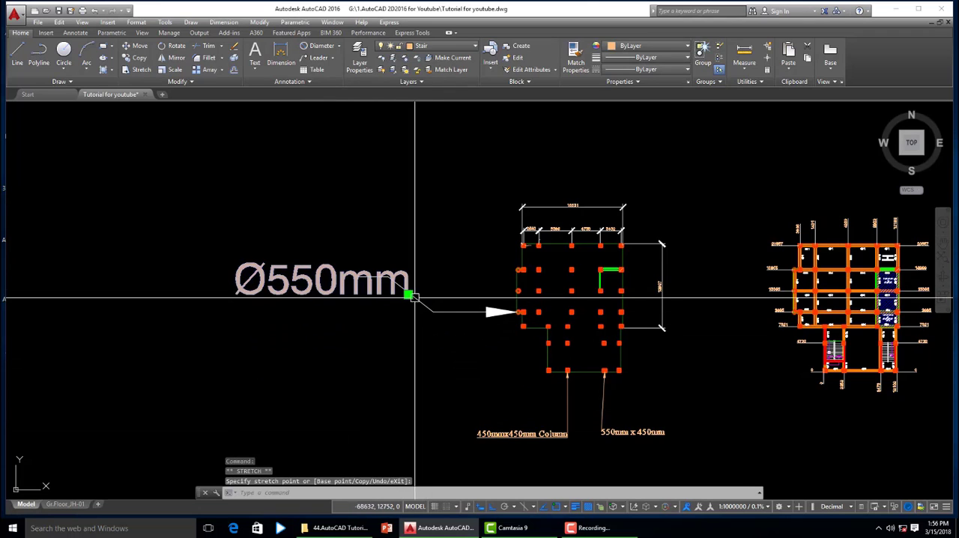
- Move the "Ø550mm" text well above its leader line and back down to just above the arrowhead's level
{"action": "left_click", "coordinate": [407, 294]}
{"action": "left_click", "coordinate": [412, 245]}
{"action": "left_click", "coordinate": [407, 242]}
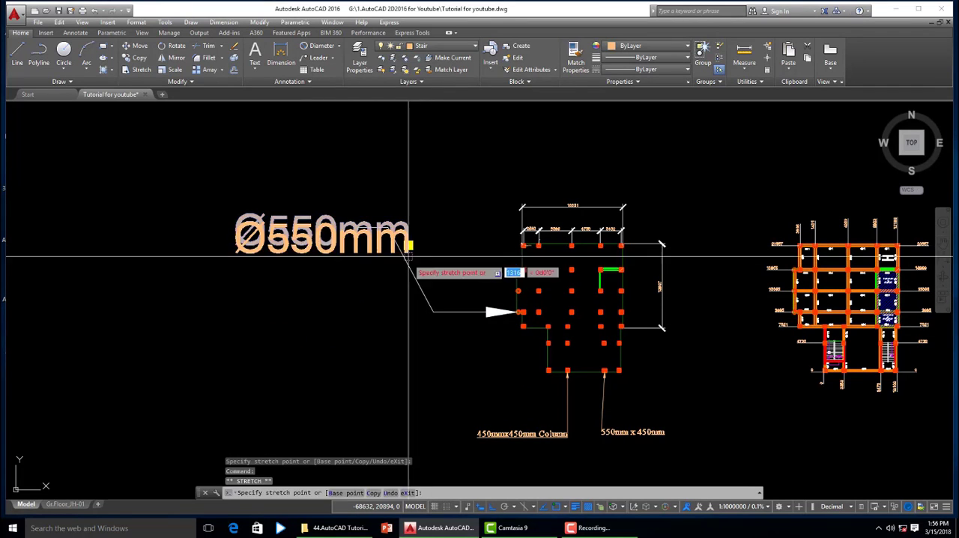
{"action": "left_click", "coordinate": [407, 314]}
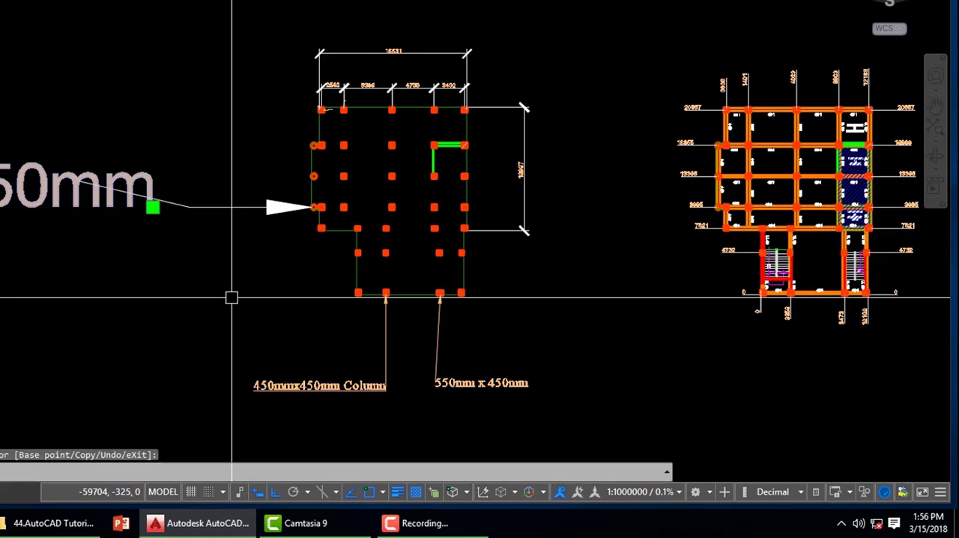
{"action": "key", "text": "Escape"}
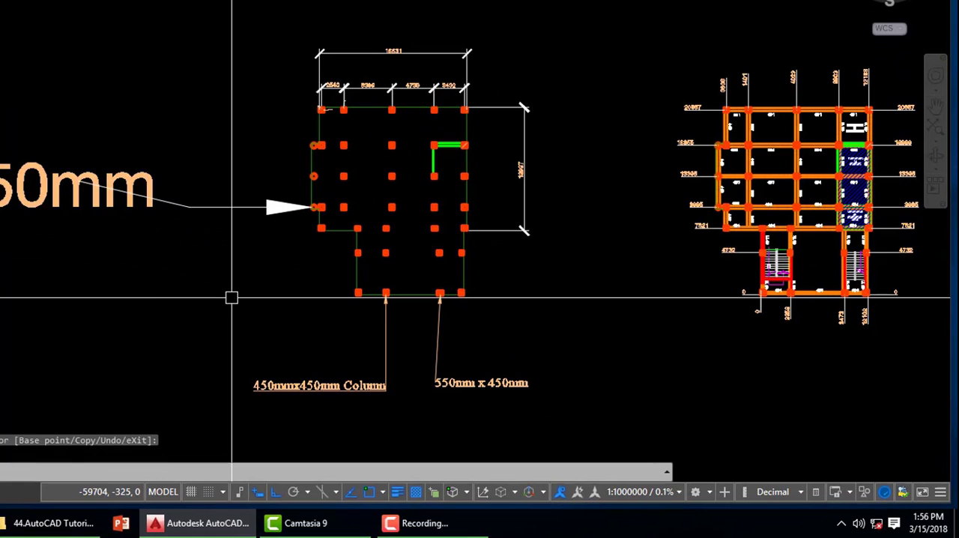
{"action": "type", "text": "q"}
{"action": "key", "text": "Return"}
{"action": "scroll", "coordinate": [296, 146], "scroll_direction": "up", "scroll_amount": 10}
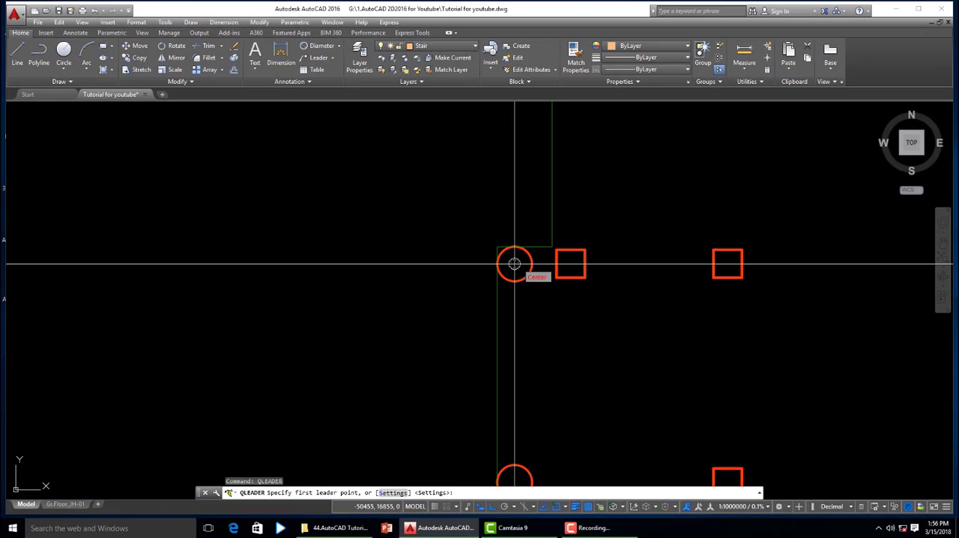
{"action": "left_click", "coordinate": [514, 263]}
{"action": "scroll", "coordinate": [697, 322], "scroll_direction": "down", "scroll_amount": 5}
{"action": "scroll", "coordinate": [661, 297], "scroll_direction": "down", "scroll_amount": 4}
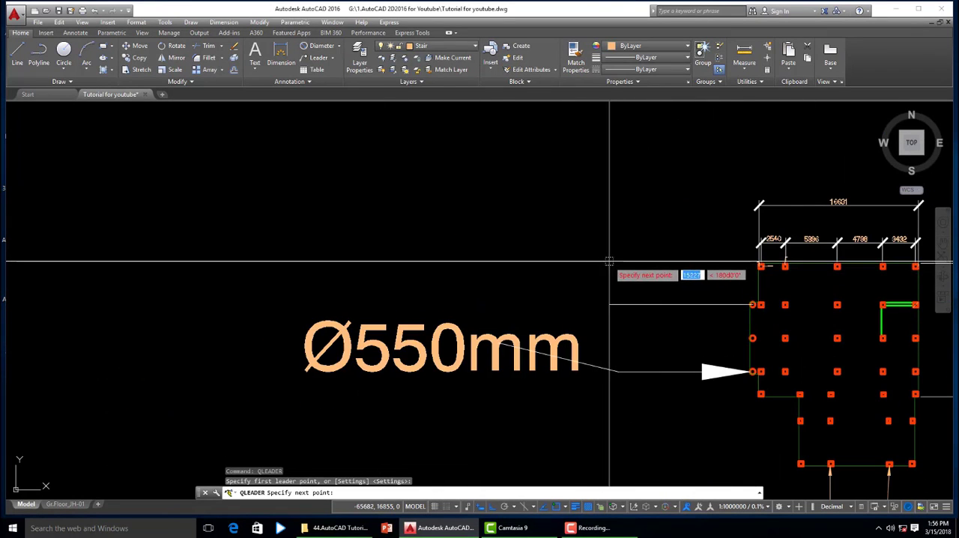
{"action": "scroll", "coordinate": [651, 262], "scroll_direction": "down", "scroll_amount": 4}
{"action": "scroll", "coordinate": [899, 291], "scroll_direction": "up", "scroll_amount": 2}
{"action": "key", "text": "Escape"}
{"action": "key", "text": "Escape"}
{"action": "scroll", "coordinate": [610, 283], "scroll_direction": "up", "scroll_amount": 4}
- Draw a textless quick leader from the uppermost circular column: a diagonal about 14000 long up and away, plus a horizontal tail about 18500 long
{"action": "key", "text": "space"}
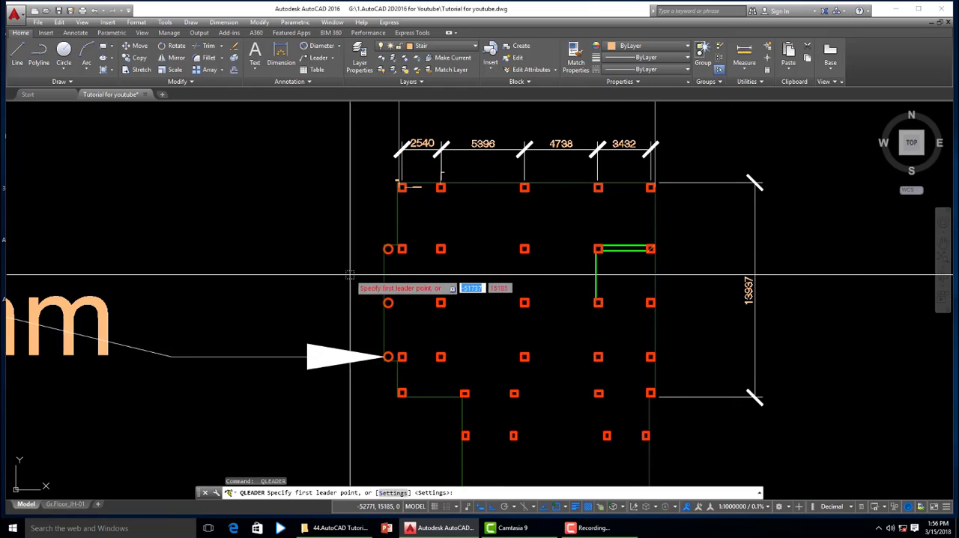
{"action": "scroll", "coordinate": [387, 249], "scroll_direction": "up", "scroll_amount": 4}
{"action": "left_click", "coordinate": [379, 247]}
{"action": "scroll", "coordinate": [520, 385], "scroll_direction": "down", "scroll_amount": 6}
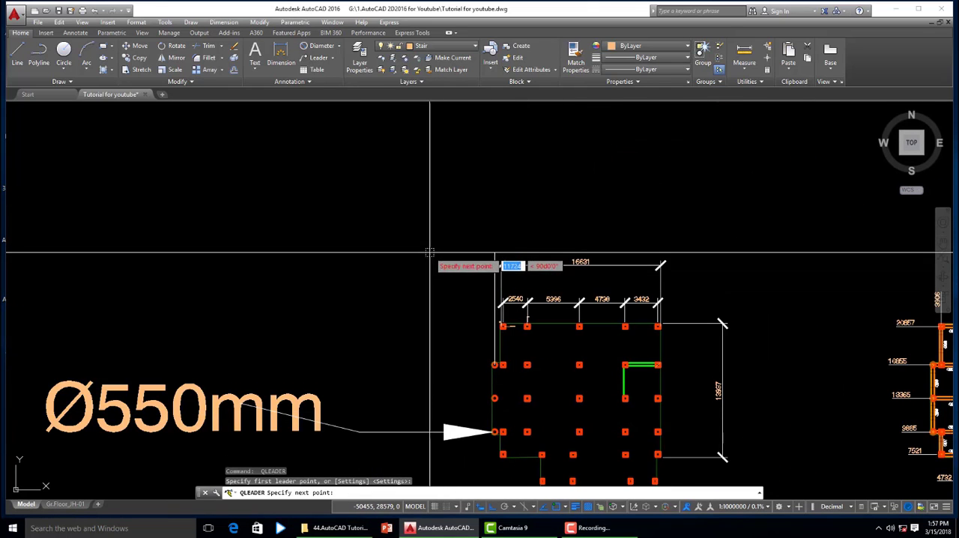
{"action": "key", "text": "F8"}
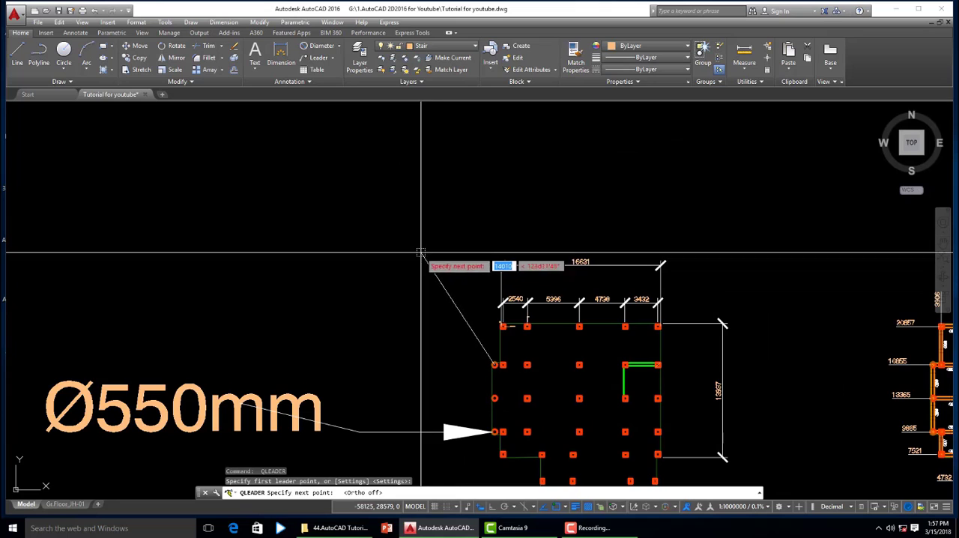
{"action": "left_click", "coordinate": [422, 254]}
{"action": "scroll", "coordinate": [347, 277], "scroll_direction": "down", "scroll_amount": 5}
{"action": "scroll", "coordinate": [405, 273], "scroll_direction": "up", "scroll_amount": 5}
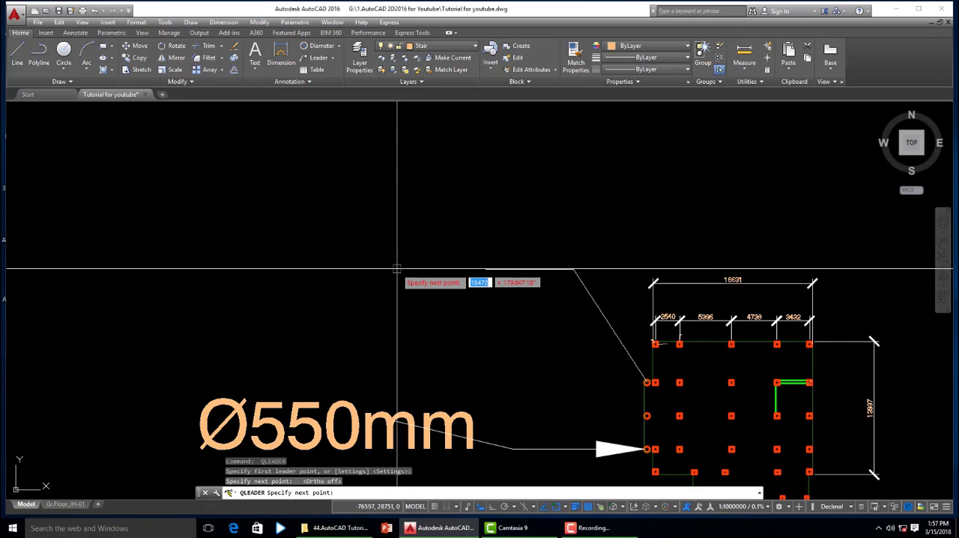
{"action": "left_click", "coordinate": [397, 268]}
{"action": "key", "text": "Escape"}
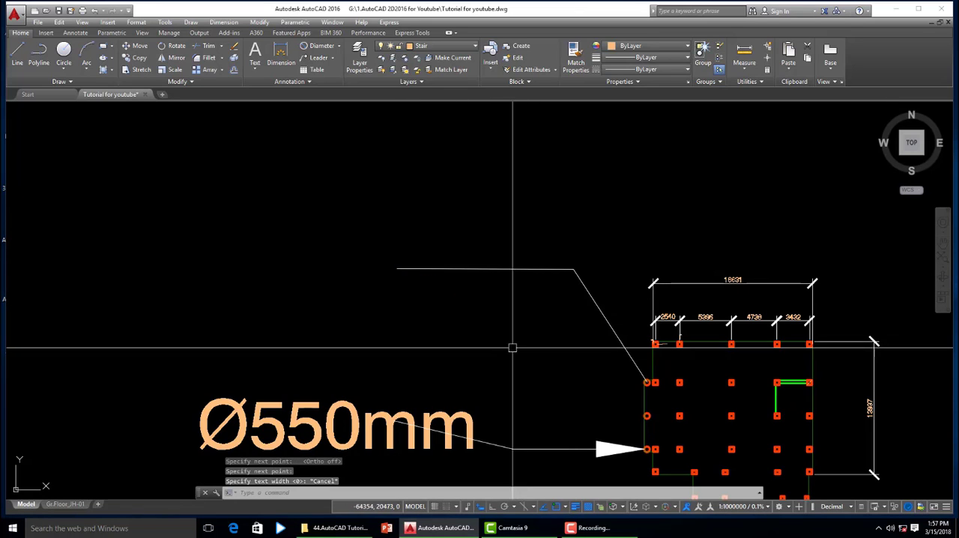
- Copy a "GB4" beam label from the beam plan to just above the tail end of the new leader
{"action": "scroll", "coordinate": [512, 347], "scroll_direction": "down", "scroll_amount": 5}
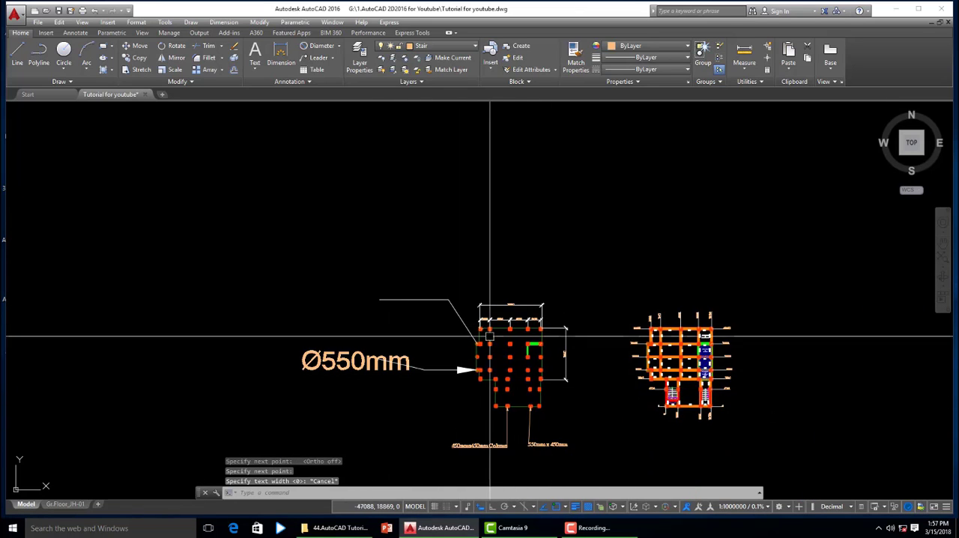
{"action": "scroll", "coordinate": [707, 401], "scroll_direction": "up", "scroll_amount": 8}
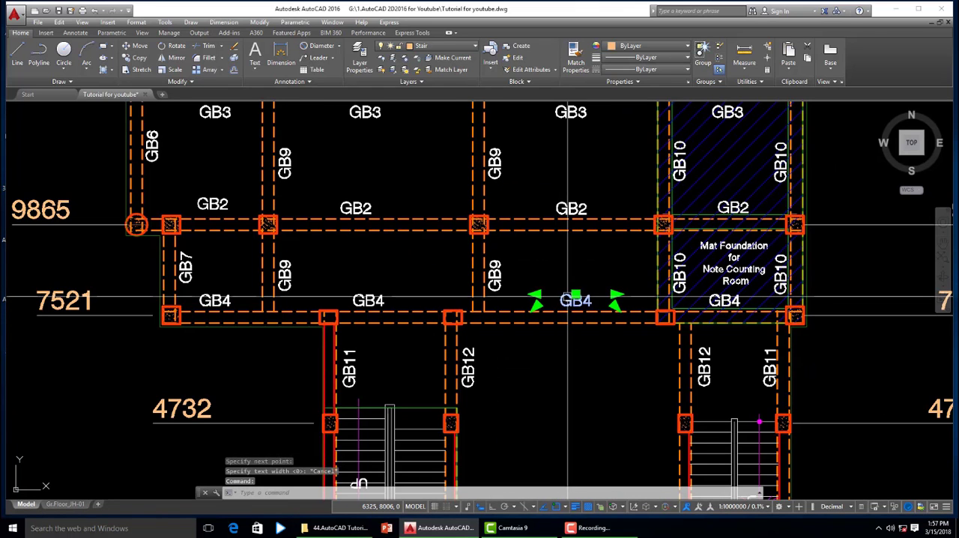
{"action": "type", "text": "co"}
{"action": "key", "text": "space"}
{"action": "left_click", "coordinate": [568, 297]}
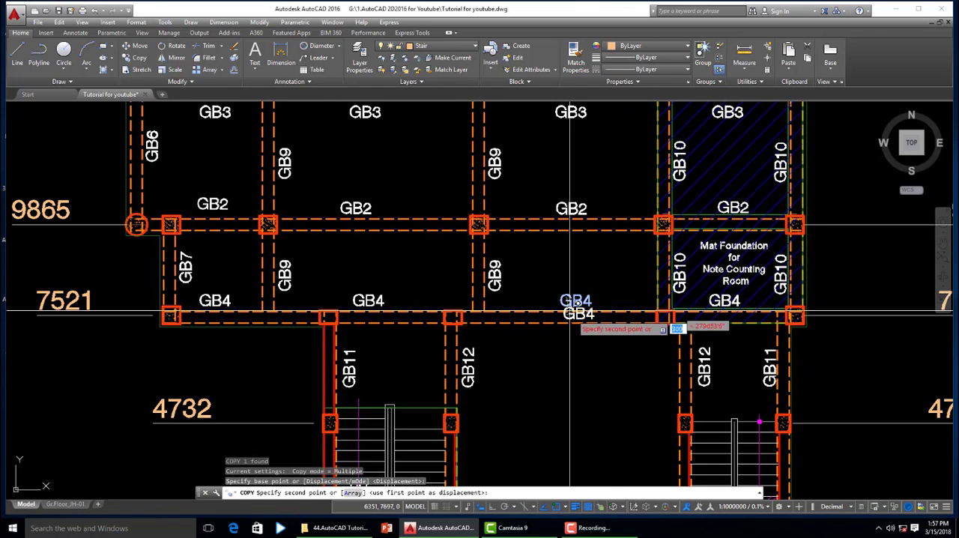
{"action": "scroll", "coordinate": [909, 367], "scroll_direction": "down", "scroll_amount": 6}
{"action": "middle_click_drag", "start_coordinate": [349, 312], "coordinate": [718, 367]}
{"action": "scroll", "coordinate": [460, 195], "scroll_direction": "up", "scroll_amount": 4}
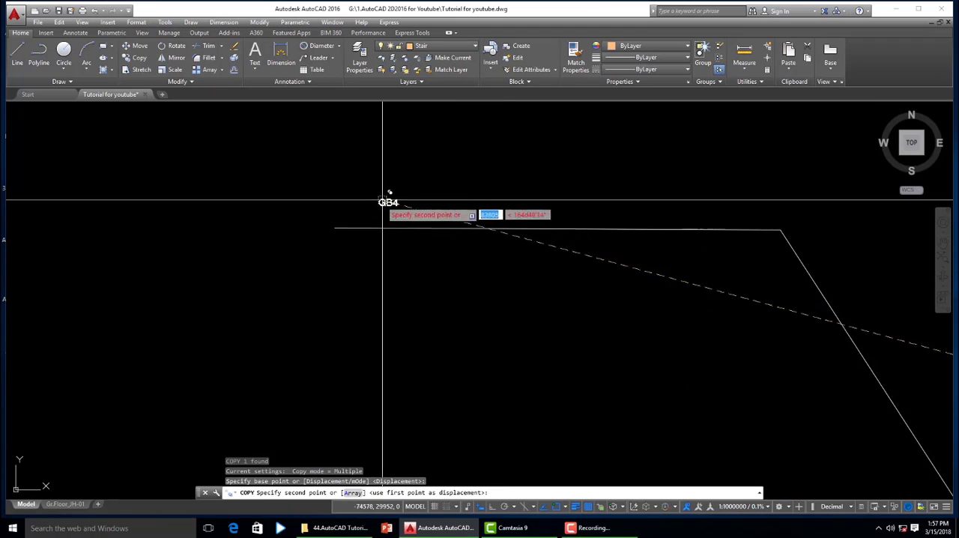
{"action": "left_click", "coordinate": [346, 213]}
{"action": "key", "text": "Escape"}
- Set the new leader's arrow size to 1000 in its properties
{"action": "scroll", "coordinate": [346, 218], "scroll_direction": "down", "scroll_amount": 2}
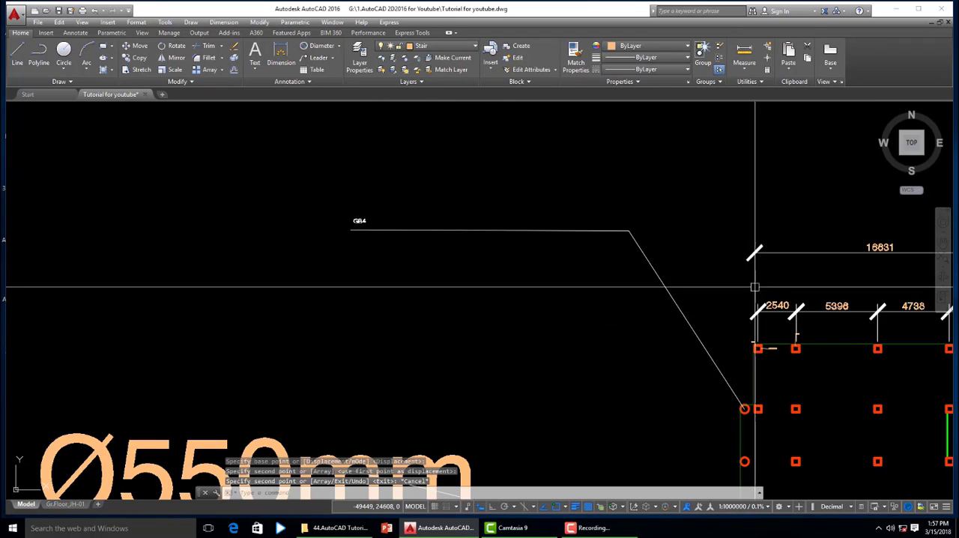
{"action": "left_click", "coordinate": [677, 300]}
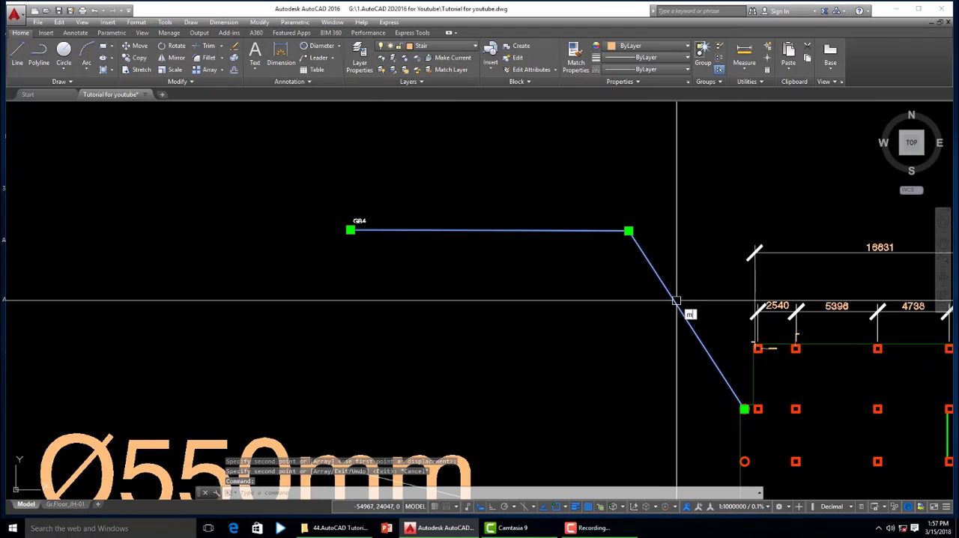
{"action": "type", "text": "pr"}
{"action": "key", "text": "Return"}
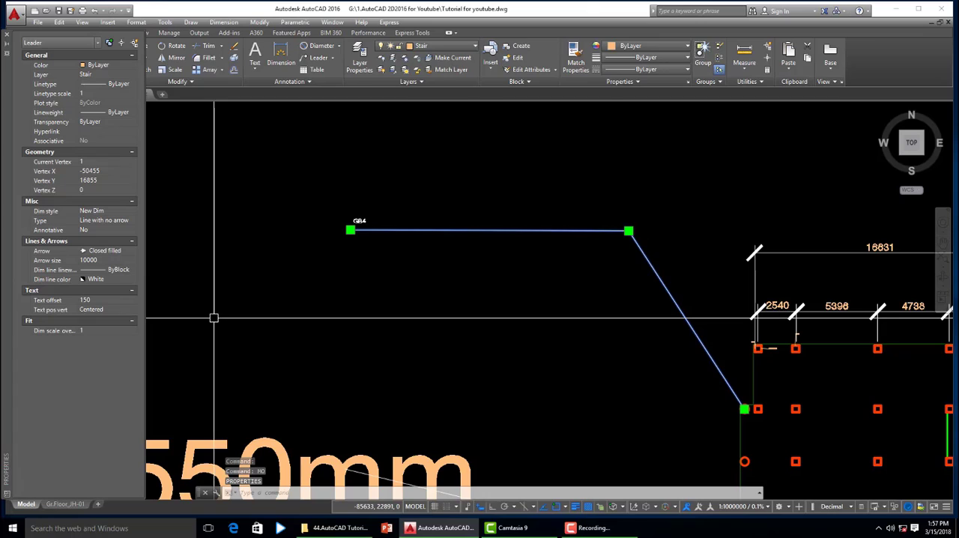
{"action": "left_click", "coordinate": [100, 260]}
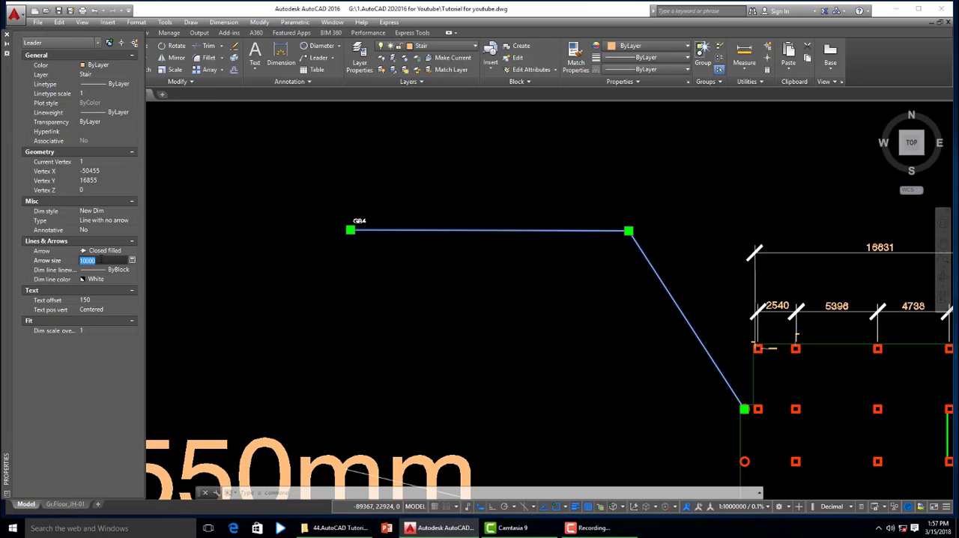
{"action": "type", "text": "1000"}
{"action": "key", "text": "Return"}
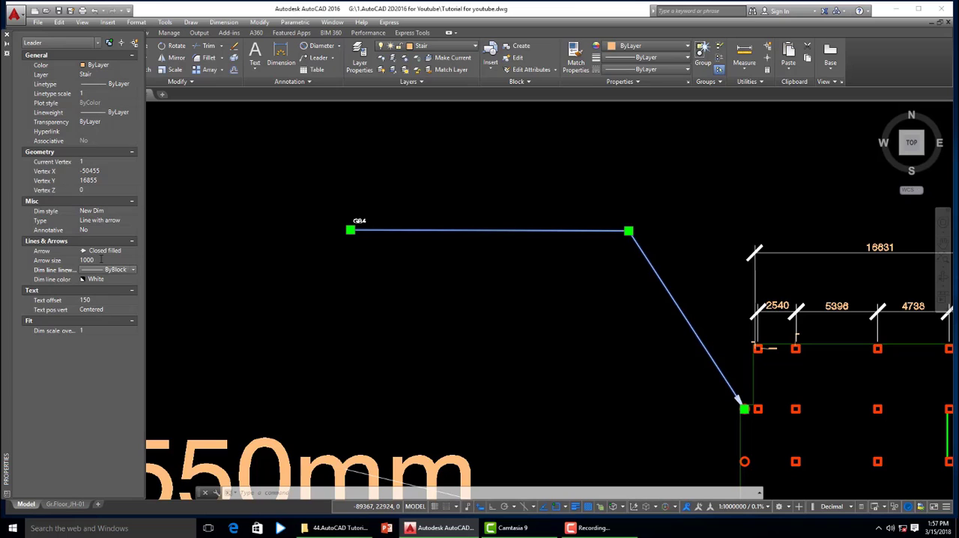
{"action": "key", "text": "Escape"}
- Replace the copied "GB4" label's contents with a diameter symbol, a tab and "550mm"
{"action": "scroll", "coordinate": [355, 213], "scroll_direction": "up", "scroll_amount": 5}
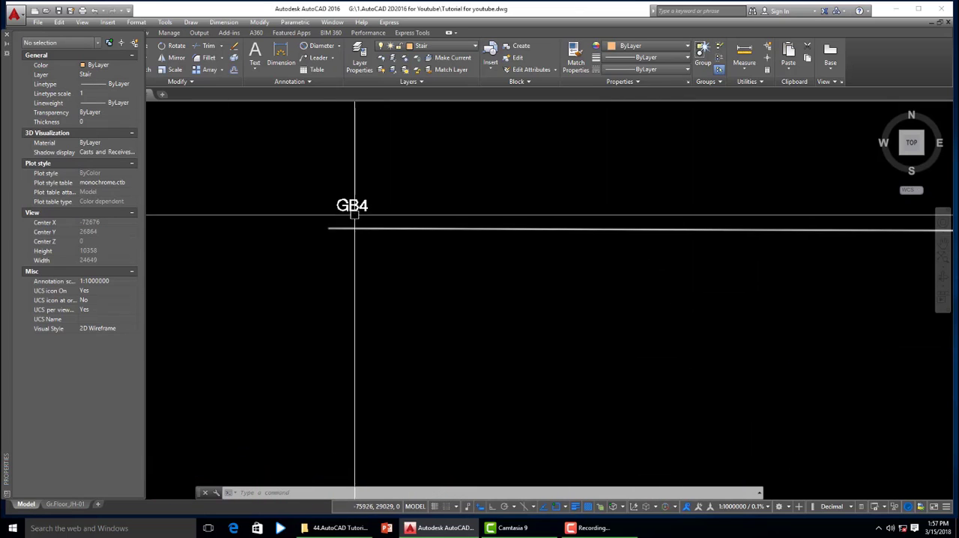
{"action": "double_click", "coordinate": [357, 206]}
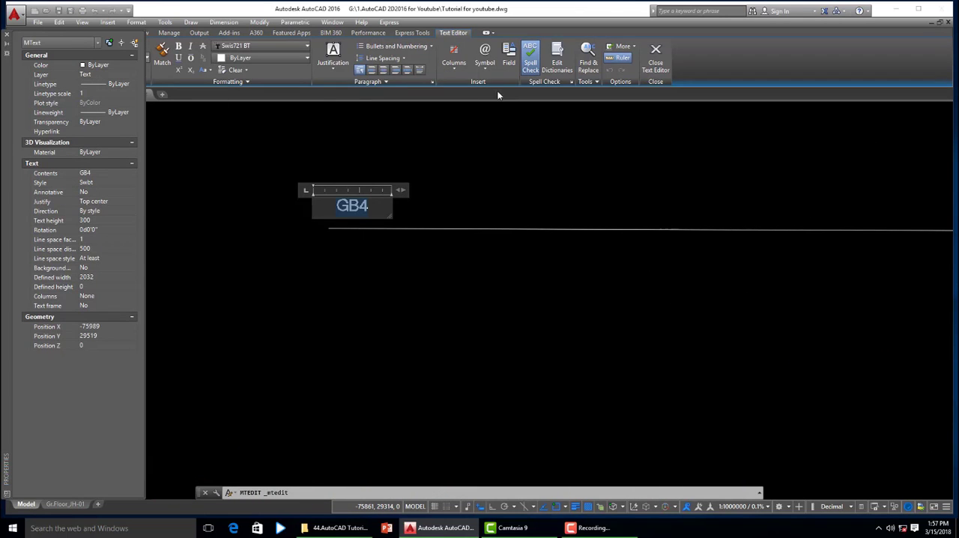
{"action": "left_click", "coordinate": [492, 68]}
{"action": "left_click", "coordinate": [490, 109]}
{"action": "key", "text": "Tab"}
{"action": "type", "text": "550"}
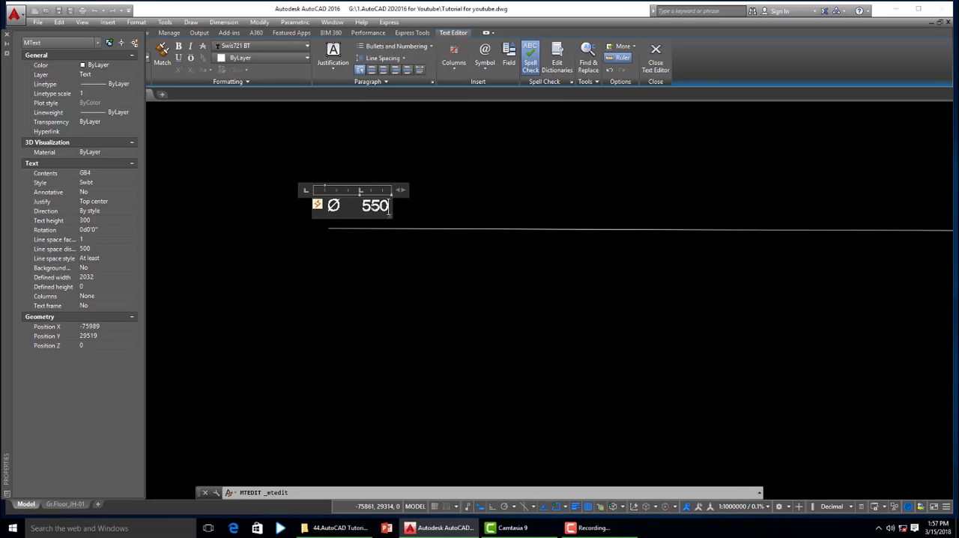
{"action": "type", "text": "mm"}
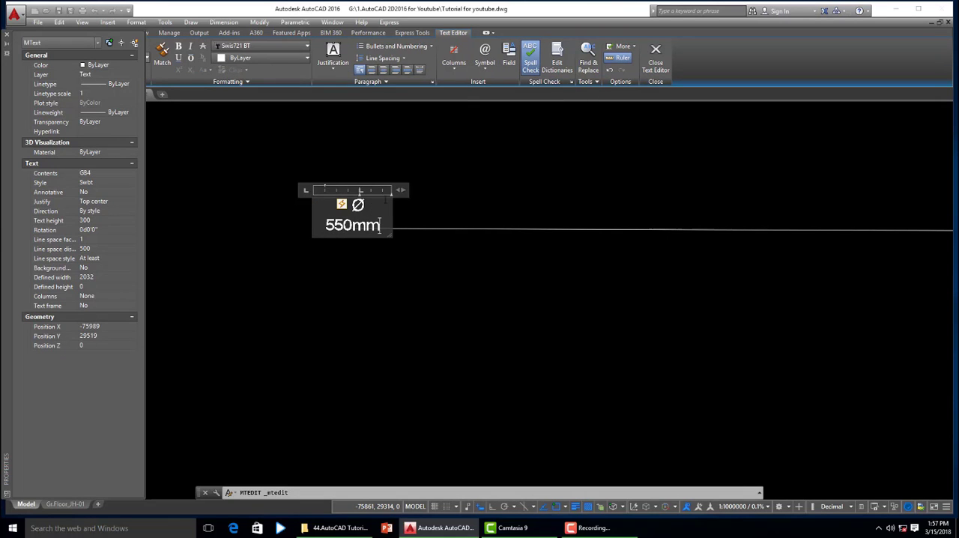
- Widen the label's text frame, remove the symbol and tab, and reinsert the diameter symbol directly before "550mm"
{"action": "left_click_drag", "start_coordinate": [399, 189], "coordinate": [549, 189]}
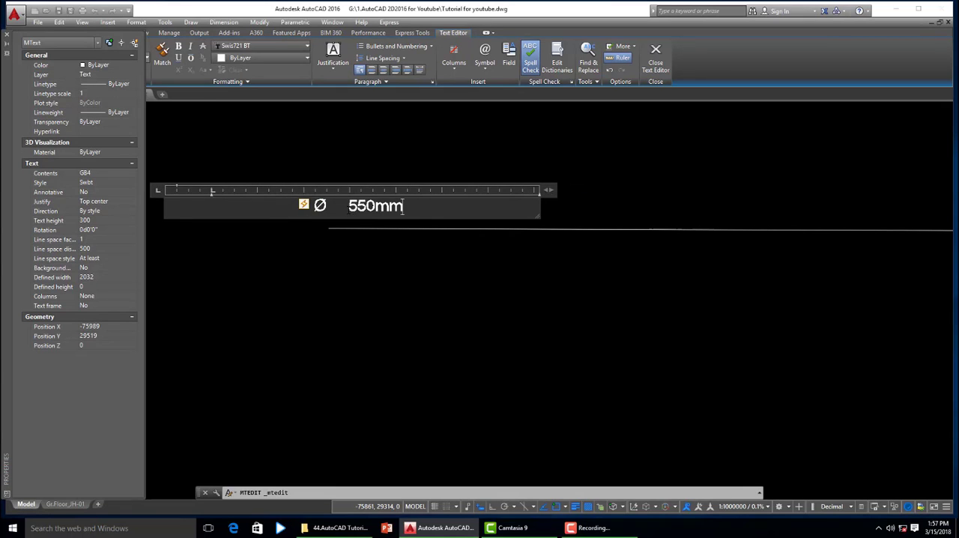
{"action": "key", "text": "BackSpace"}
{"action": "key", "text": "BackSpace"}
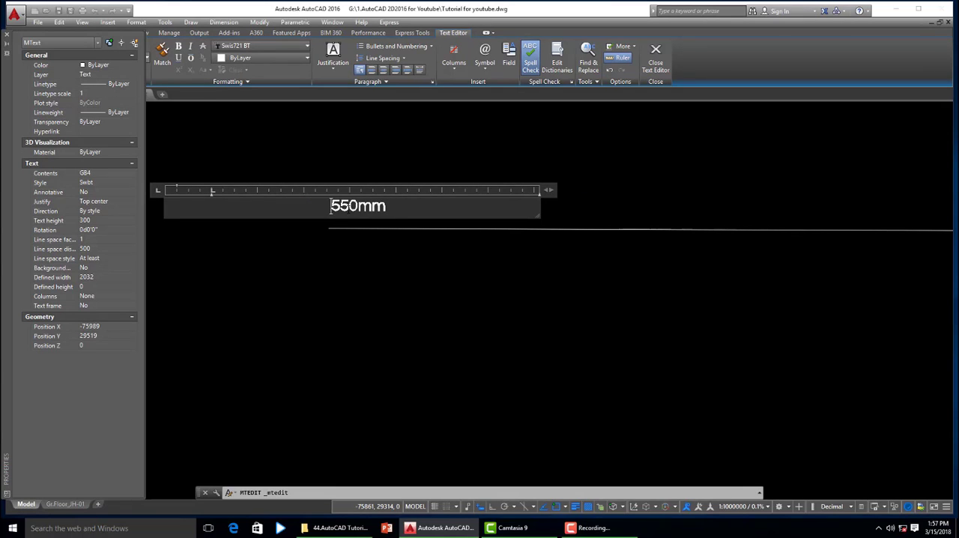
{"action": "left_click", "coordinate": [479, 72]}
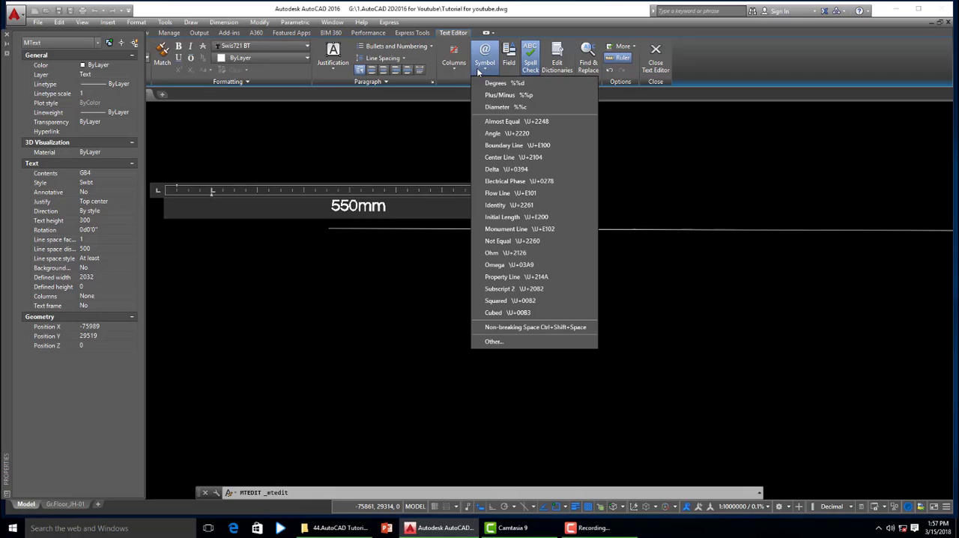
{"action": "left_click", "coordinate": [491, 111]}
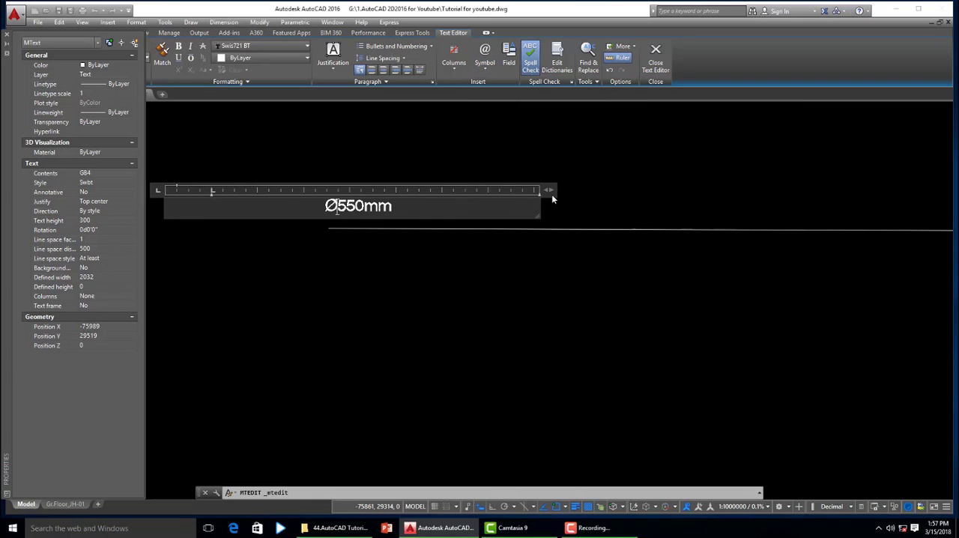
- Left-align the label in a narrowed text frame and set the height of all its text to 1000
{"action": "left_click", "coordinate": [372, 70]}
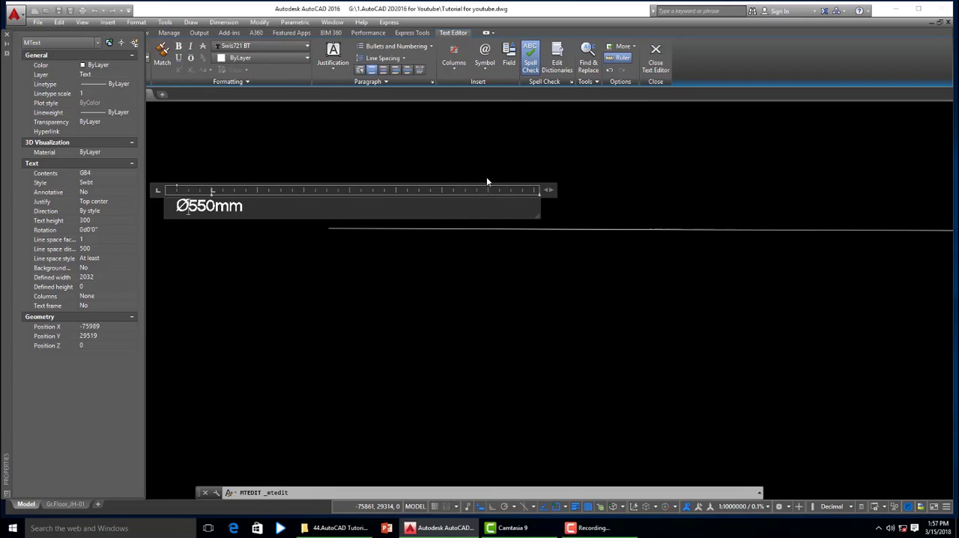
{"action": "left_click_drag", "start_coordinate": [551, 189], "coordinate": [313, 205]}
{"action": "left_click", "coordinate": [7, 35]}
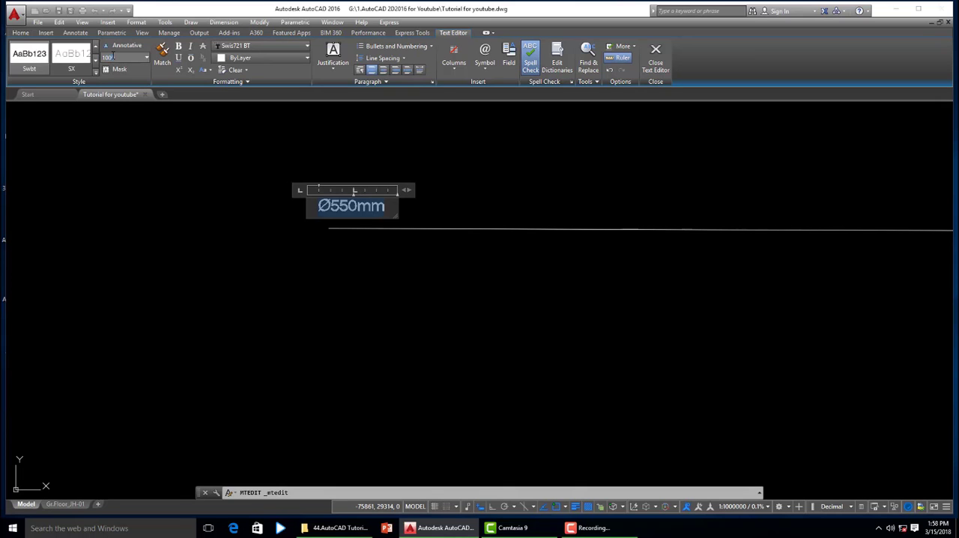
{"action": "key", "text": "Return"}
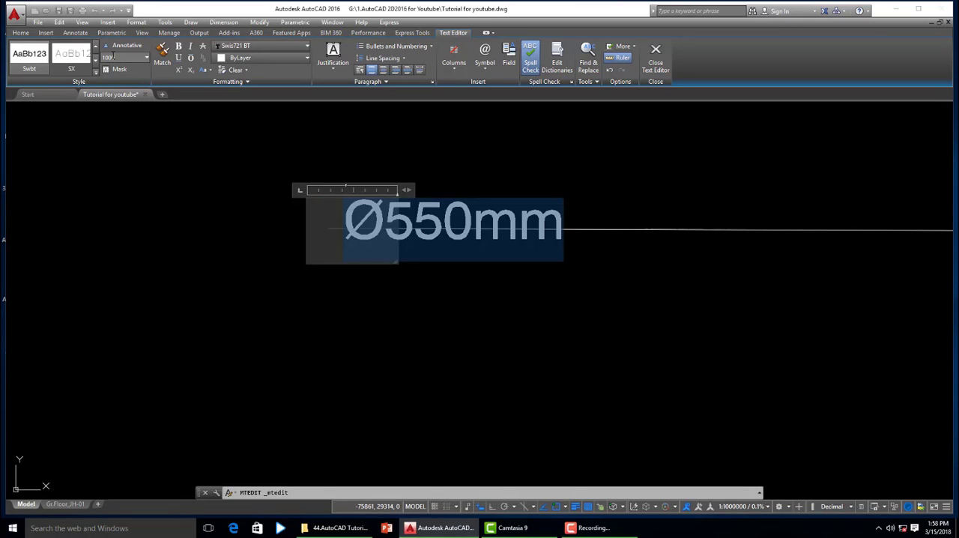
{"action": "left_click", "coordinate": [533, 410]}
- Move the enlarged white "Ø550mm" label to just above the new leader's horizontal tail
{"action": "left_click", "coordinate": [464, 229]}
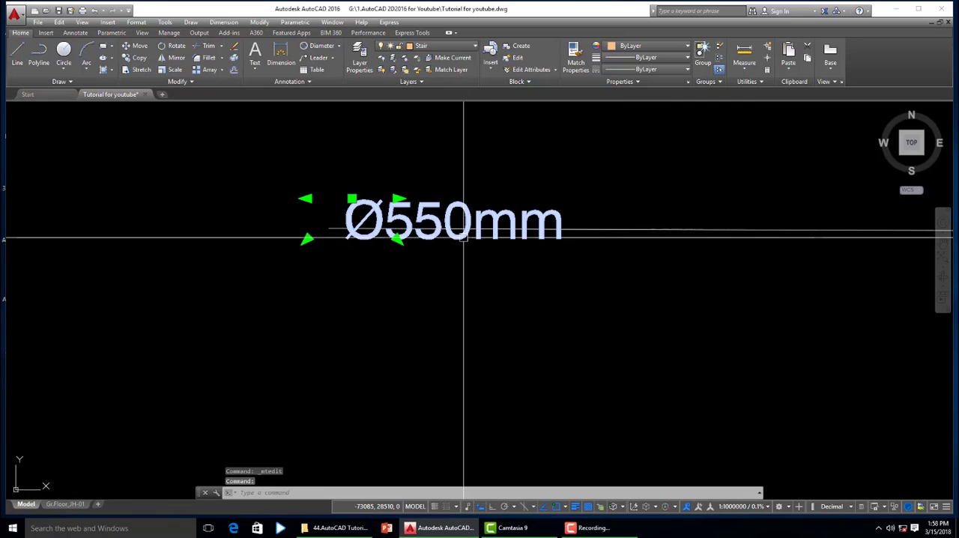
{"action": "type", "text": "m"}
{"action": "key", "text": "Return"}
{"action": "left_click", "coordinate": [538, 312]}
{"action": "left_click", "coordinate": [439, 289]}
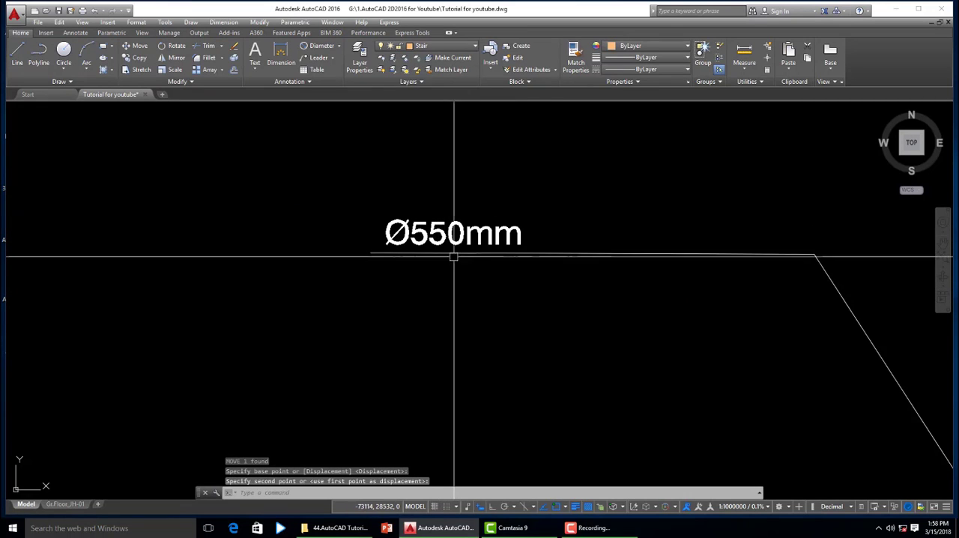
- Shorten the new leader's horizontal tail to about half its length by stretching its free end toward the bend
{"action": "left_click", "coordinate": [371, 255]}
{"action": "left_click", "coordinate": [580, 254]}
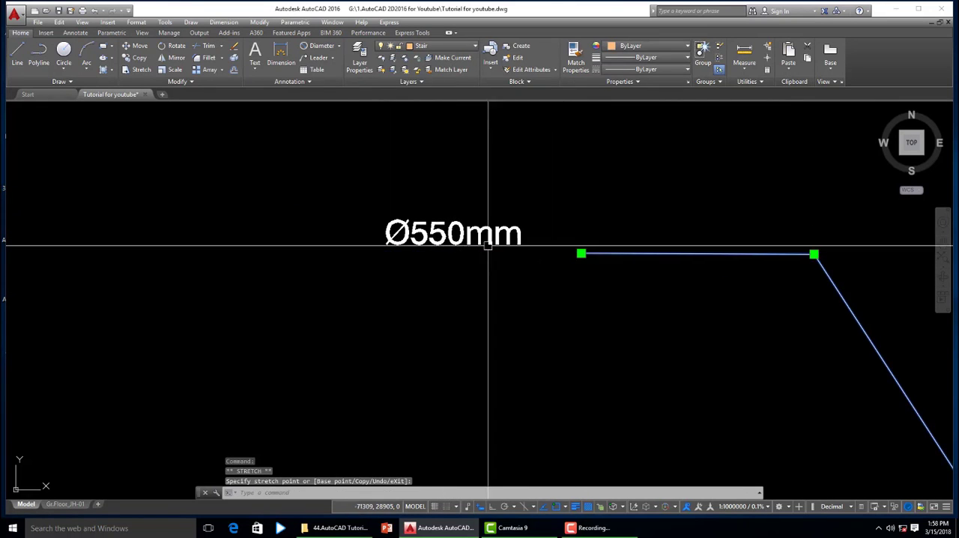
{"action": "key", "text": "Escape"}
- Move the white "Ø550mm" label horizontally so it sits directly above the shortened leader tail
{"action": "left_click", "coordinate": [506, 255]}
{"action": "type", "text": "m"}
{"action": "key", "text": "Return"}
{"action": "left_click", "coordinate": [433, 303]}
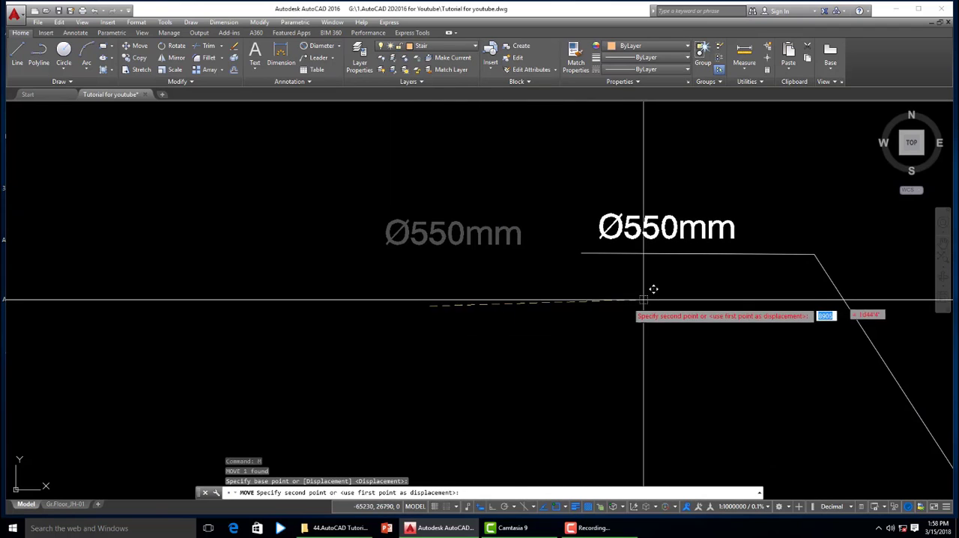
{"action": "key", "text": "Escape"}
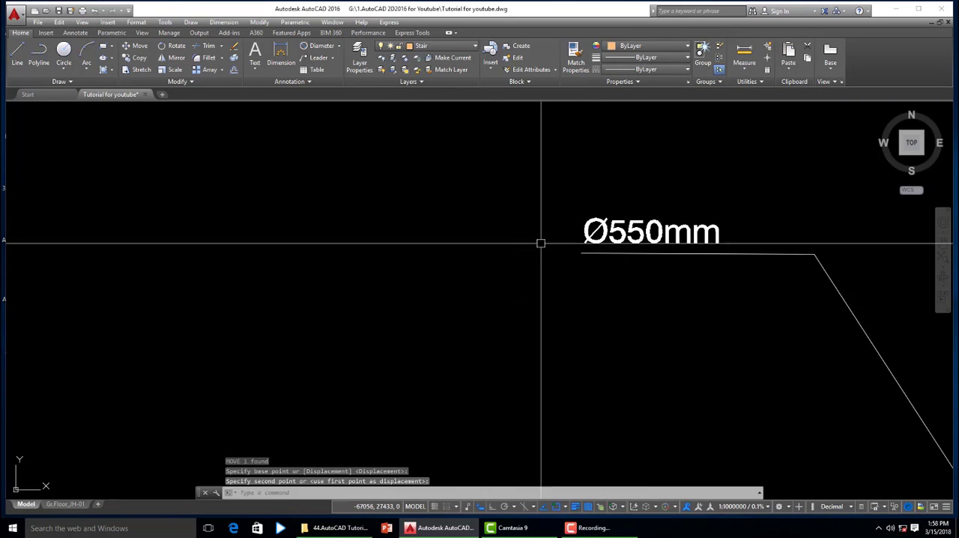
{"action": "scroll", "coordinate": [584, 282], "scroll_direction": "down", "scroll_amount": 5}
{"action": "key", "text": "Escape"}
{"action": "scroll", "coordinate": [603, 286], "scroll_direction": "up", "scroll_amount": 4}
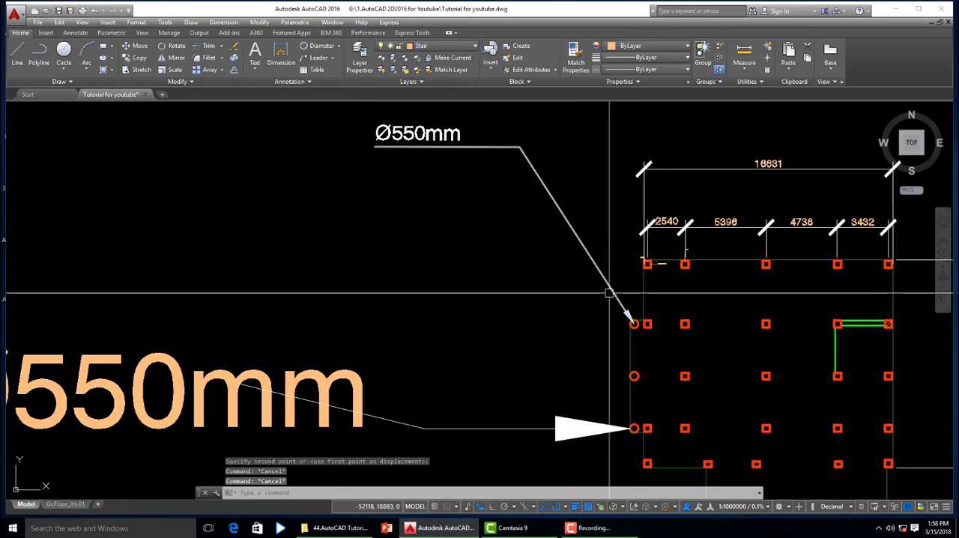
- Open the properties of the leader under the white "Ø550mm" label and set its arrow size to 10000
{"action": "left_click", "coordinate": [609, 292]}
{"action": "type", "text": "mo"}
{"action": "key", "text": "Return"}
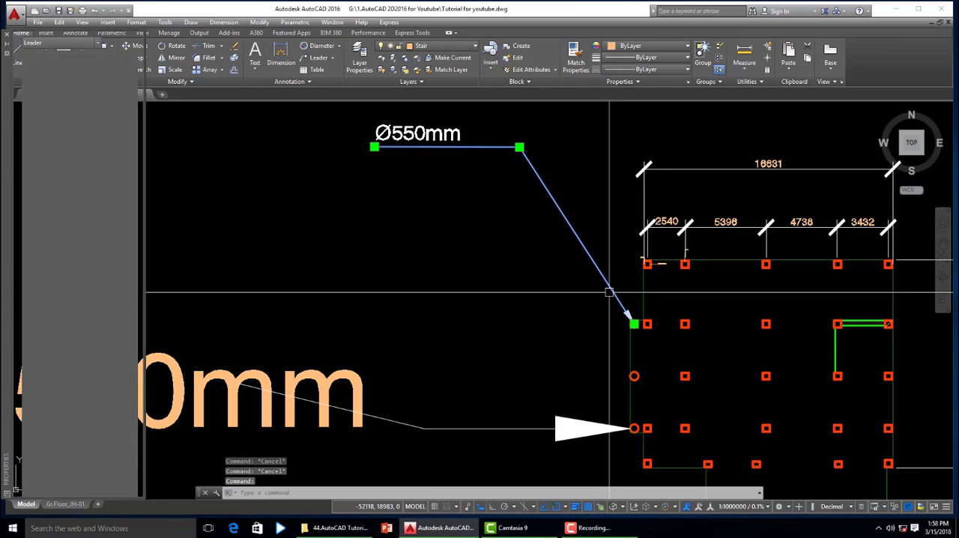
{"action": "left_click", "coordinate": [97, 260]}
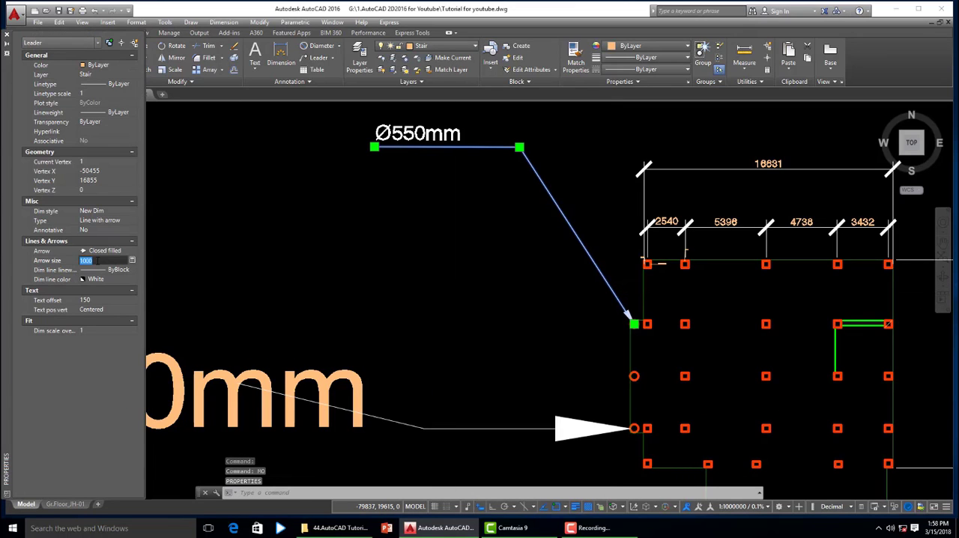
{"action": "type", "text": "1000"}
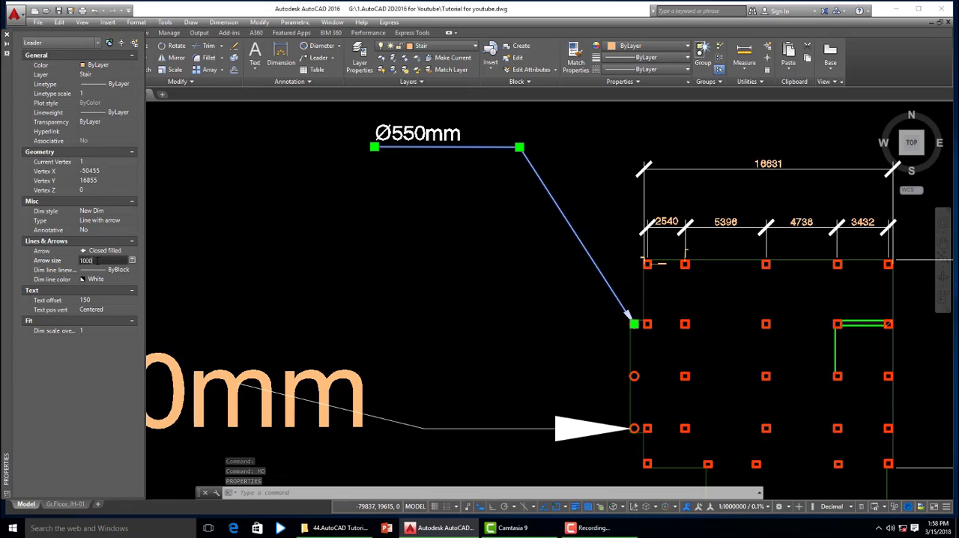
{"action": "type", "text": "0"}
{"action": "key", "text": "Return"}
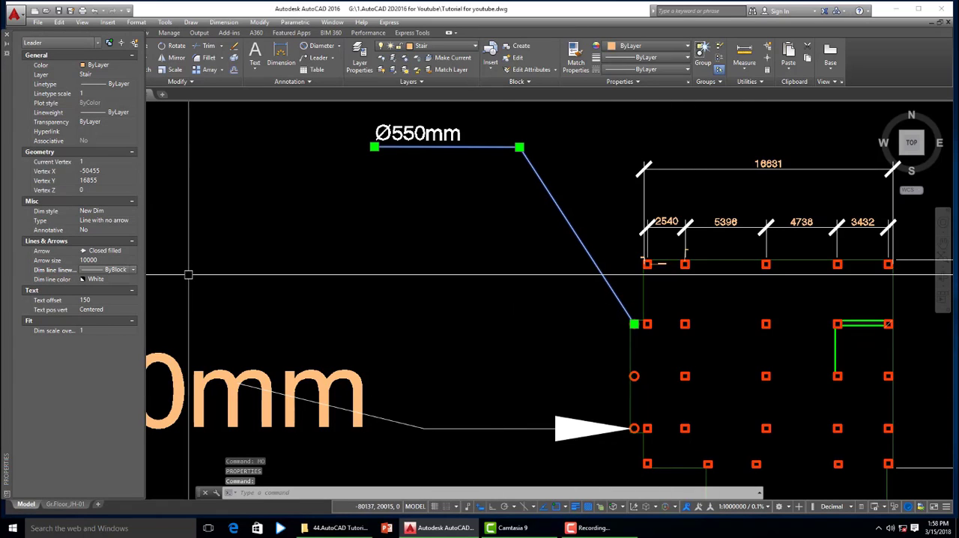
- Set the arrow size of the leader under the white "Ø550mm" label to 6000 and deselect it
{"action": "left_click", "coordinate": [101, 260]}
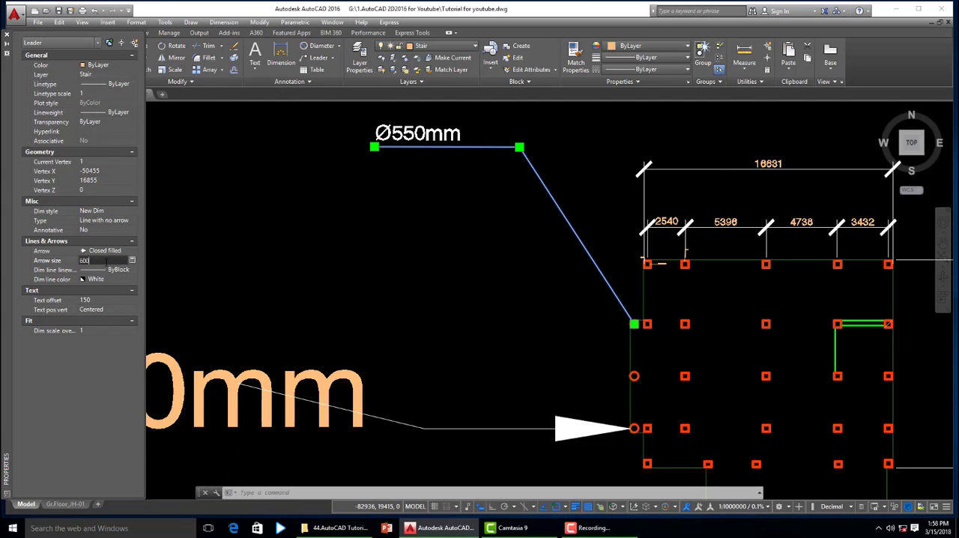
{"action": "type", "text": "6000"}
{"action": "key", "text": "Return"}
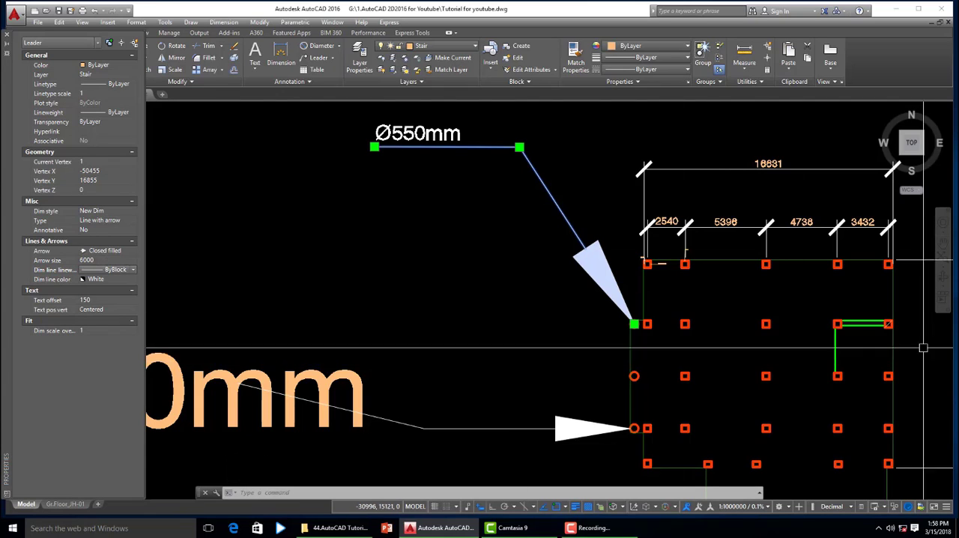
{"action": "scroll", "coordinate": [419, 262], "scroll_direction": "down", "scroll_amount": 2}
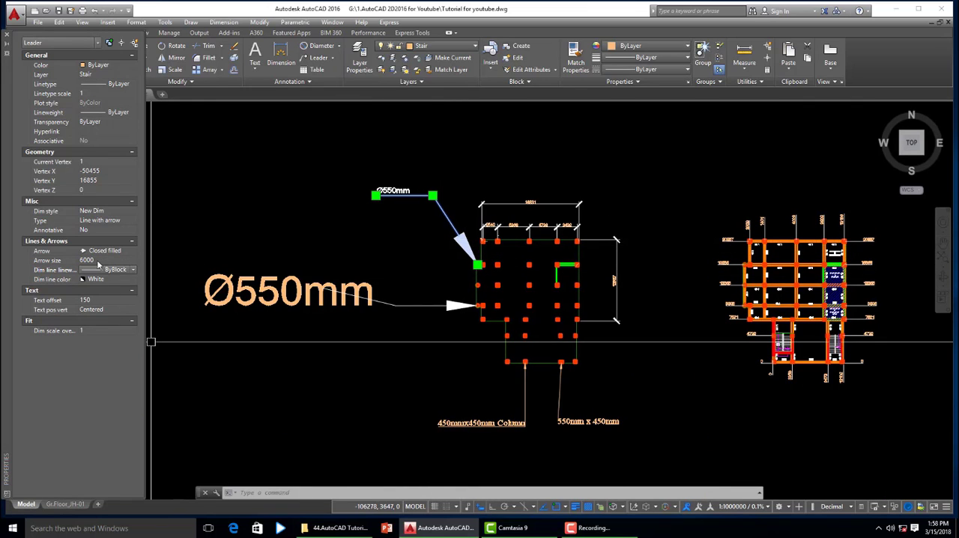
{"action": "scroll", "coordinate": [480, 247], "scroll_direction": "up", "scroll_amount": 4}
{"action": "scroll", "coordinate": [467, 247], "scroll_direction": "down", "scroll_amount": 2}
{"action": "scroll", "coordinate": [525, 241], "scroll_direction": "up", "scroll_amount": 1}
{"action": "key", "text": "Escape"}
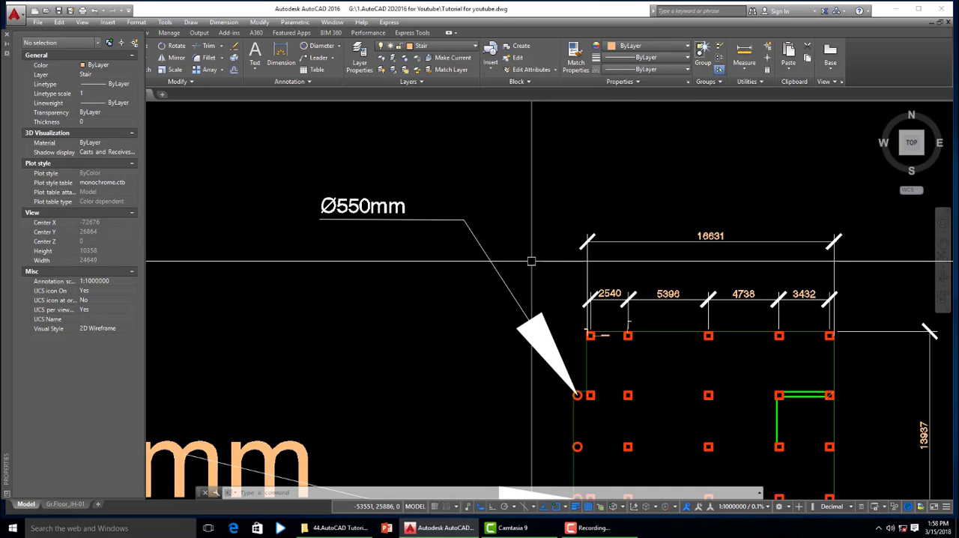
- Reselect the leader under the white "Ø550mm" label and change its arrowhead to Integral
{"action": "left_click", "coordinate": [520, 310]}
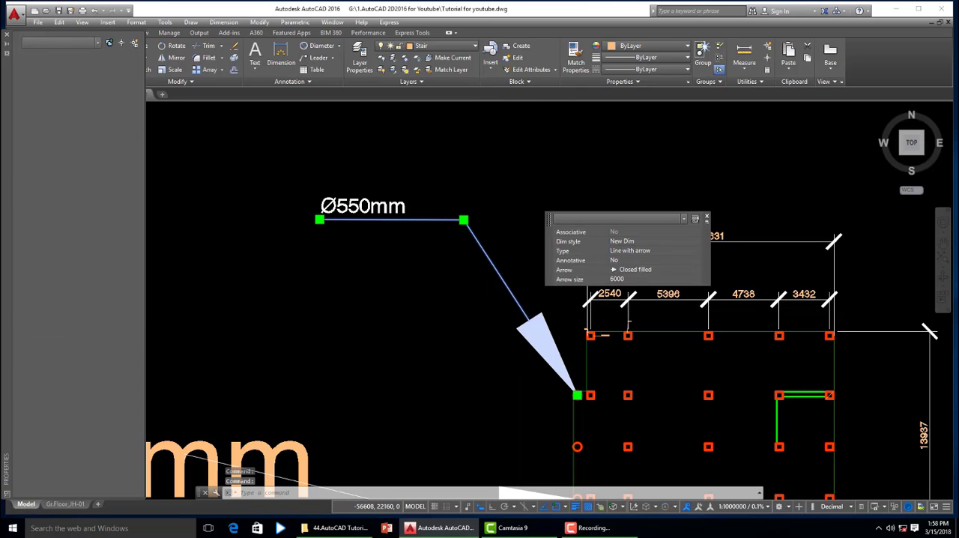
{"action": "key", "text": "Escape"}
{"action": "left_click", "coordinate": [523, 305]}
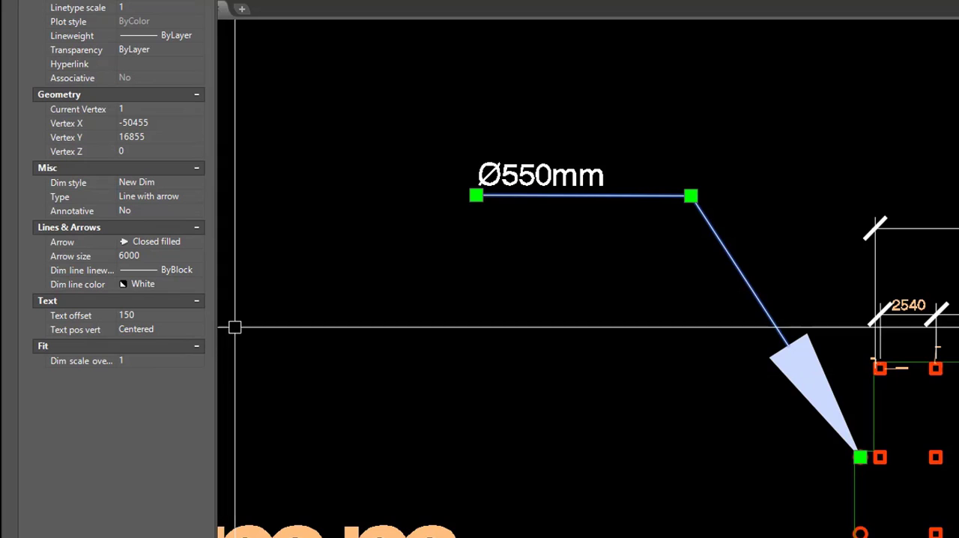
{"action": "left_click", "coordinate": [199, 246]}
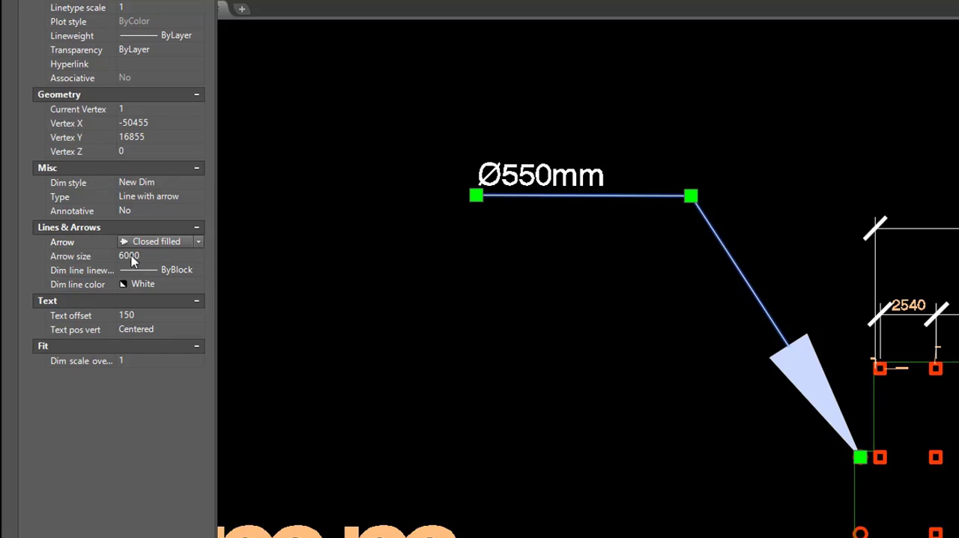
{"action": "left_click", "coordinate": [199, 242]}
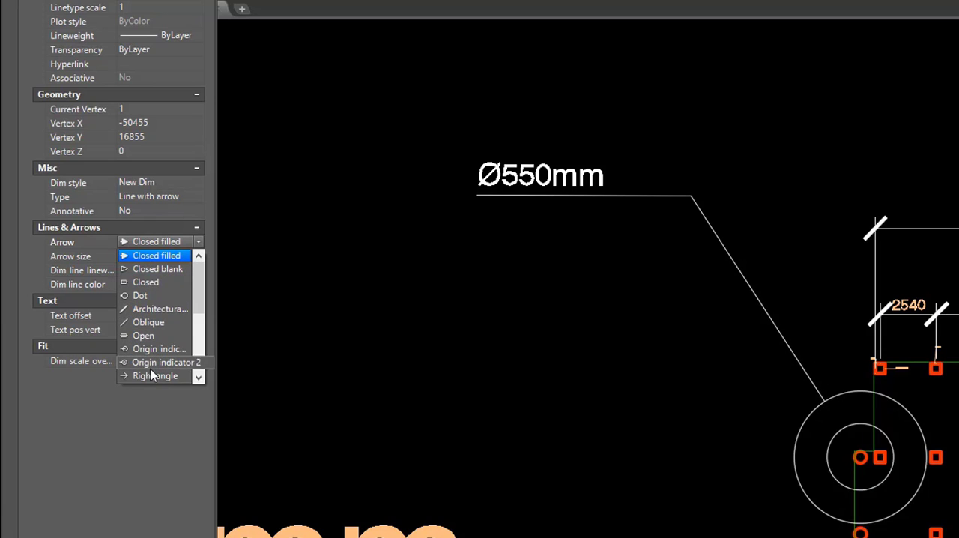
{"action": "left_click_drag", "start_coordinate": [200, 297], "coordinate": [200, 367]}
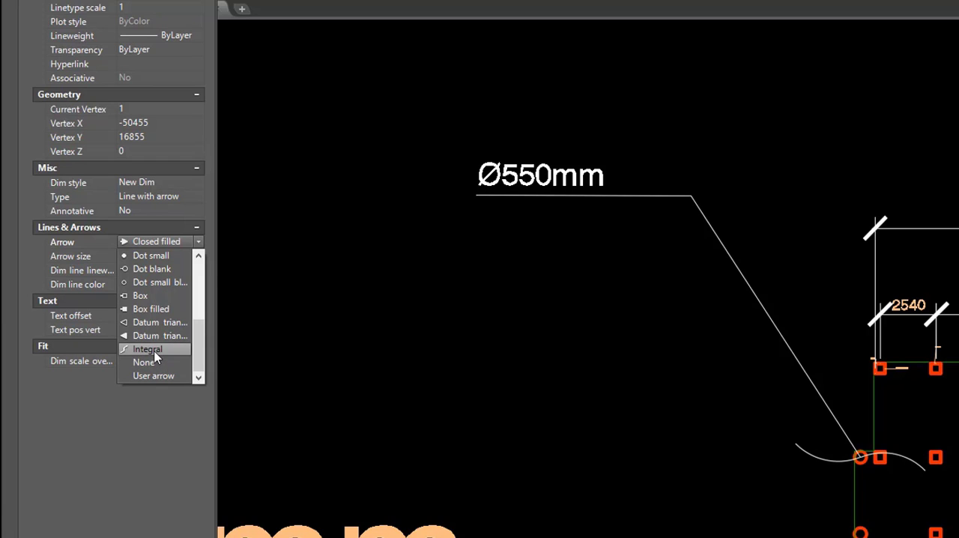
{"action": "left_click", "coordinate": [152, 349]}
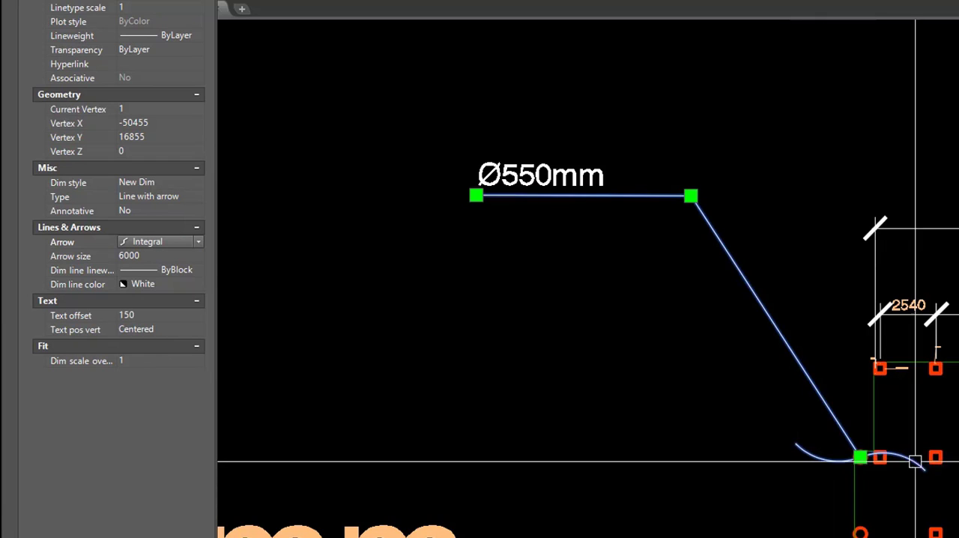
- Try the Datum triangle filled arrowhead and the unfilled Datum triangle arrowhead on the selected leader
{"action": "left_click", "coordinate": [198, 241]}
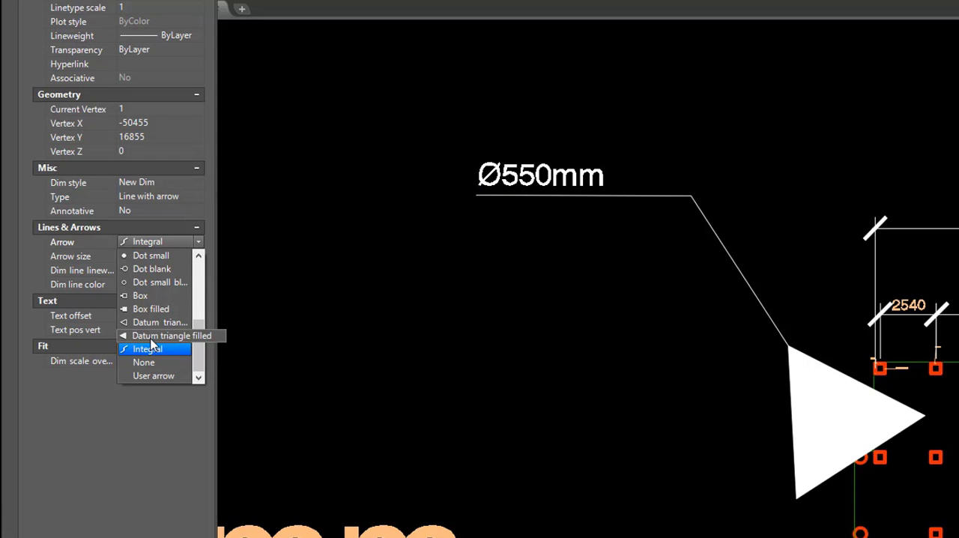
{"action": "left_click", "coordinate": [171, 336]}
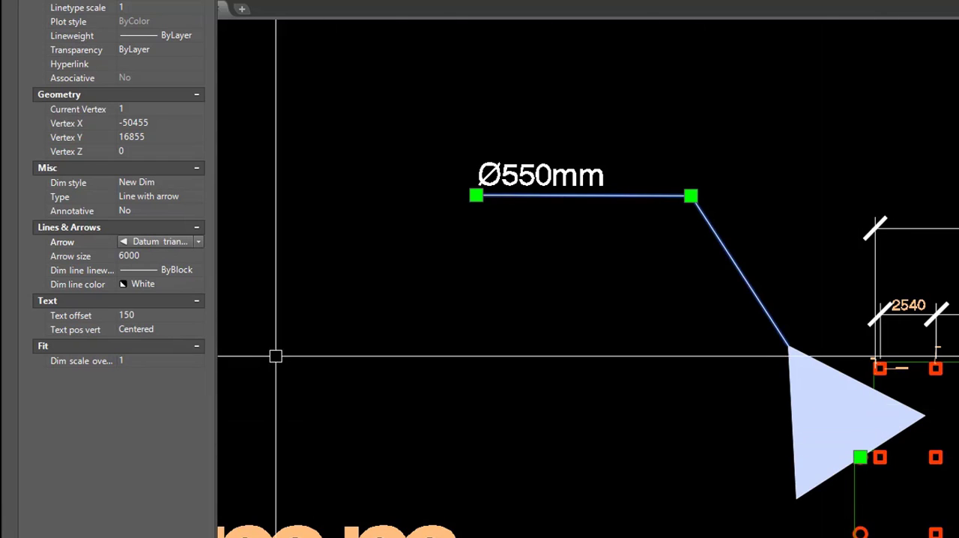
{"action": "left_click", "coordinate": [199, 242]}
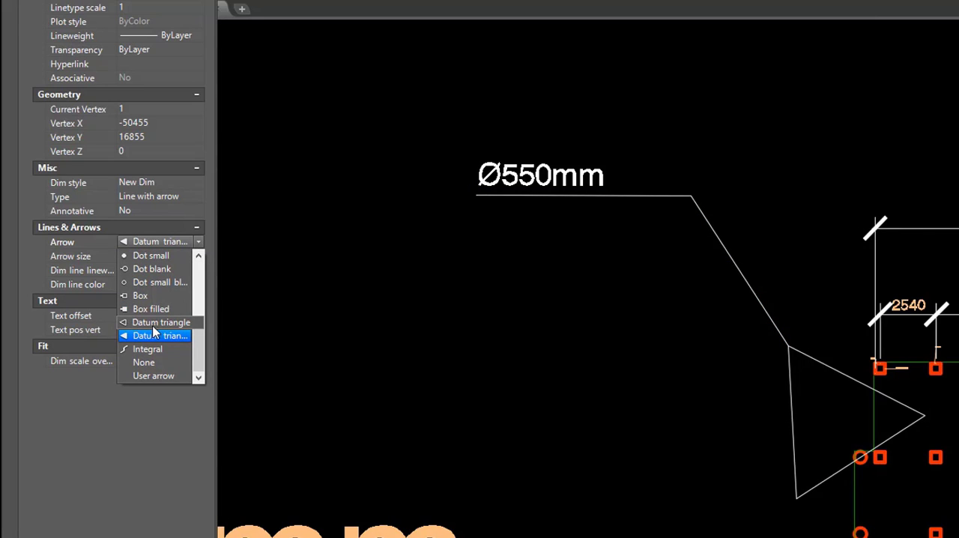
{"action": "left_click", "coordinate": [167, 323]}
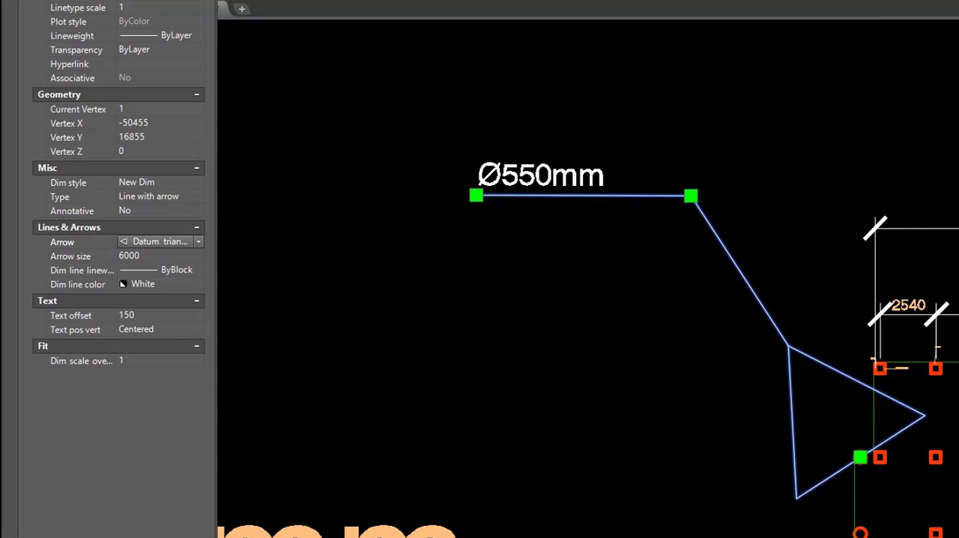
- Try the Box filled arrowhead and the unfilled Box arrowhead on the selected leader
{"action": "left_click", "coordinate": [200, 242]}
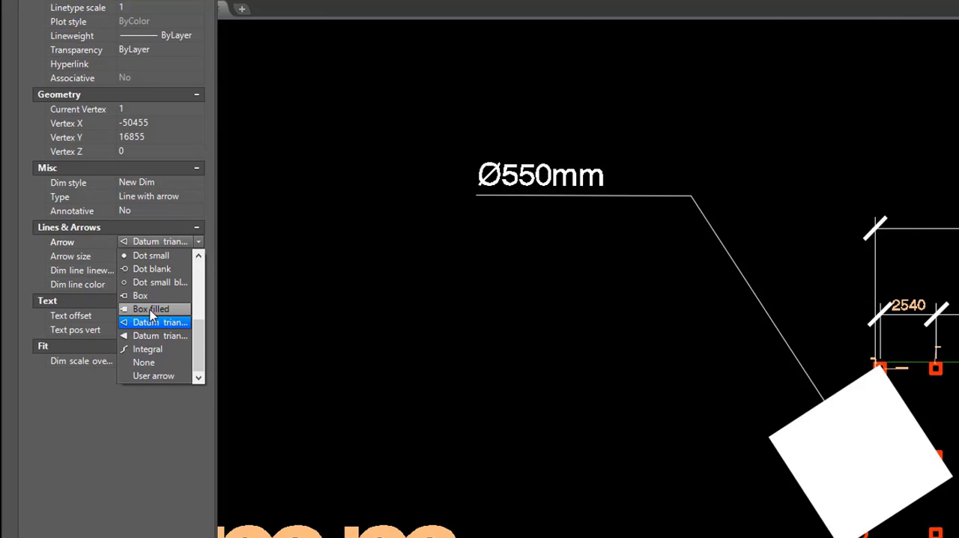
{"action": "left_click", "coordinate": [152, 310]}
{"action": "left_click", "coordinate": [200, 242]}
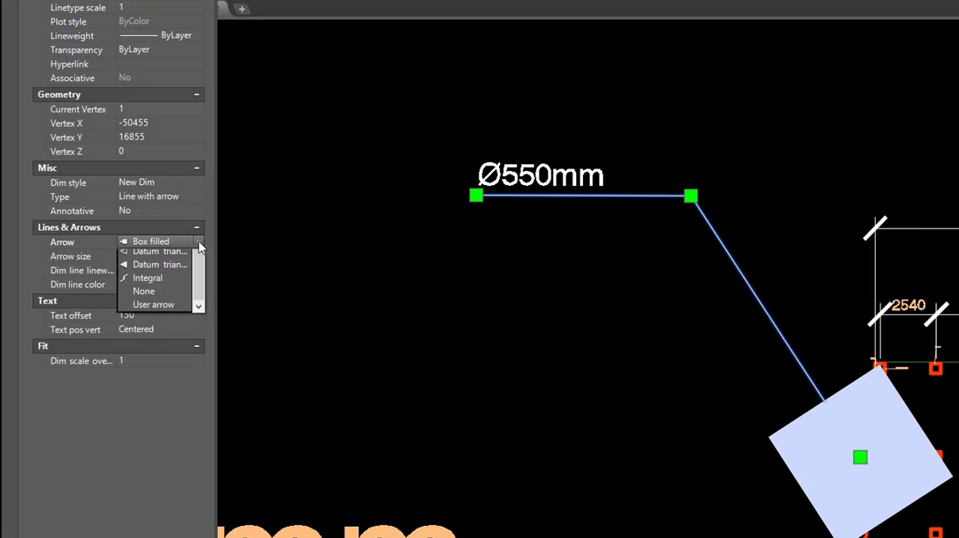
{"action": "left_click", "coordinate": [147, 299]}
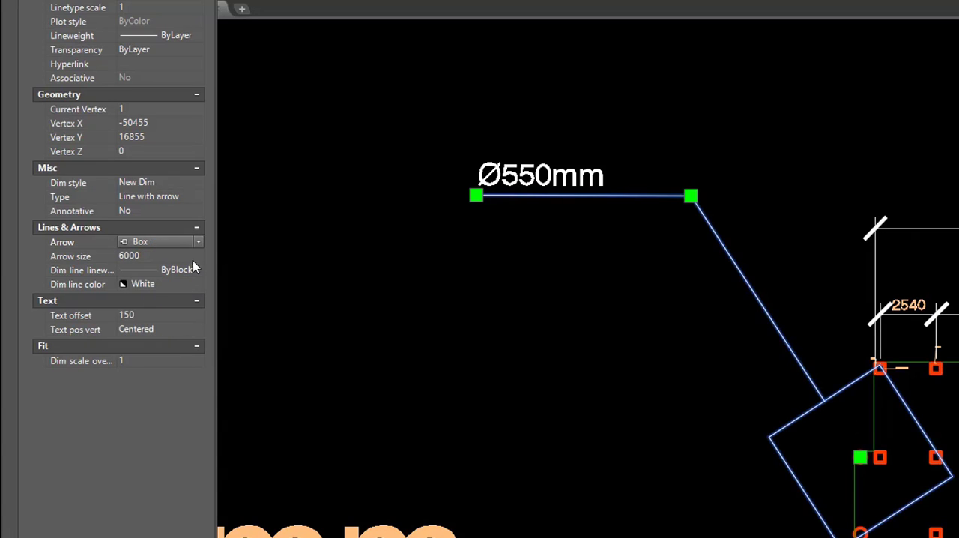
- Try the dot arrowheads on the selected leader in turn: Dot small blank, Dot blank and Dot small
{"action": "left_click", "coordinate": [199, 242]}
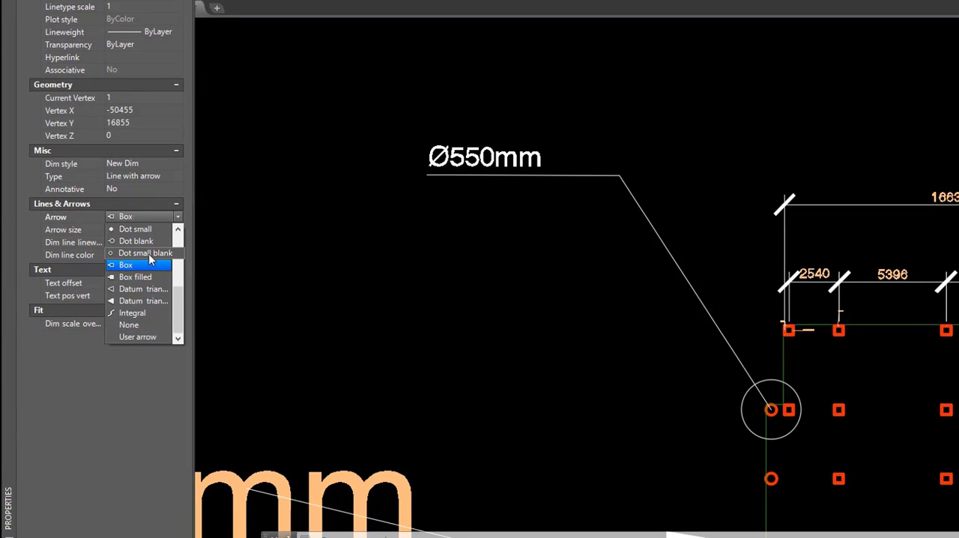
{"action": "left_click", "coordinate": [148, 253]}
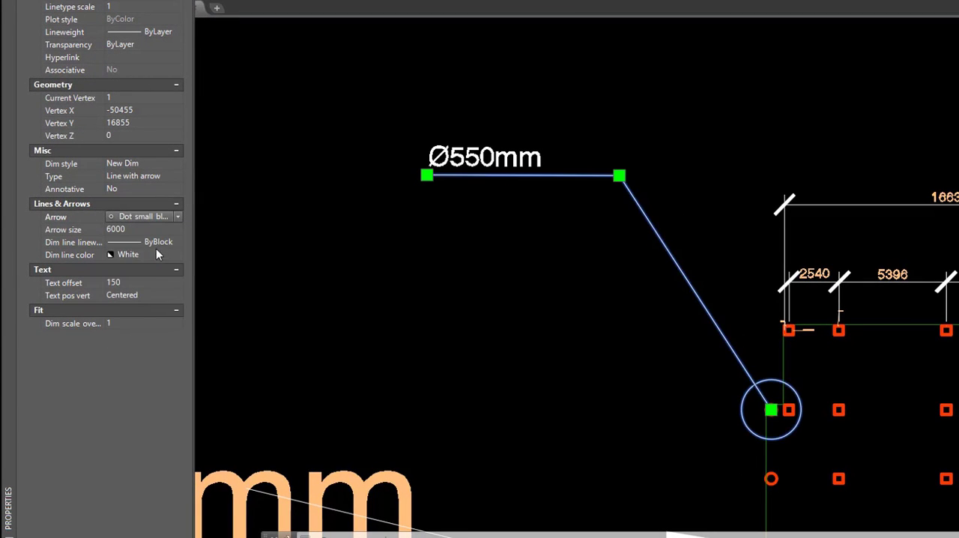
{"action": "left_click", "coordinate": [178, 216]}
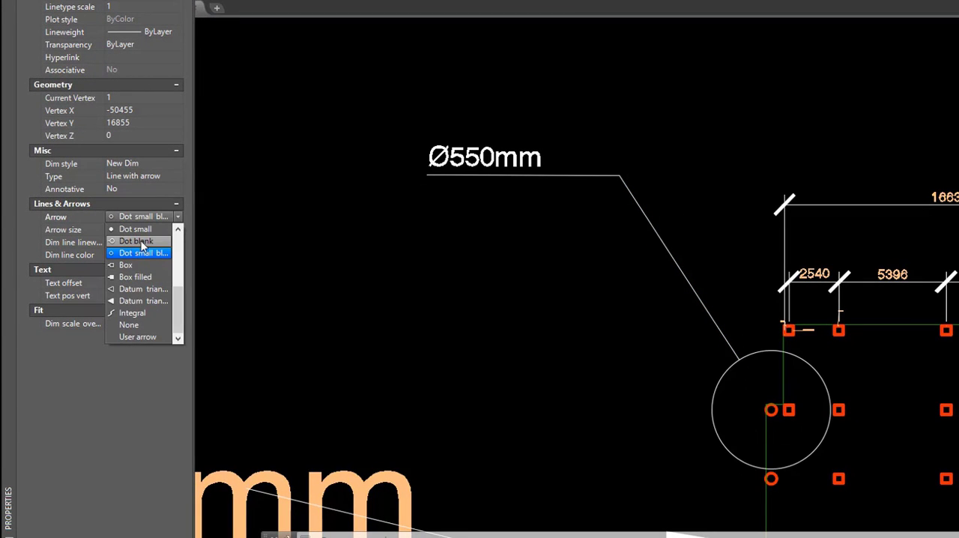
{"action": "left_click", "coordinate": [137, 241]}
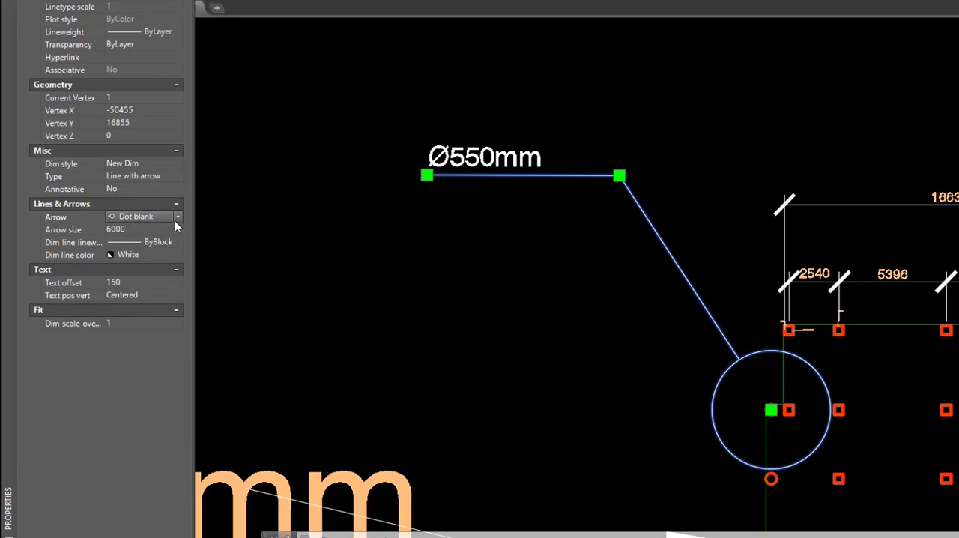
{"action": "left_click", "coordinate": [175, 218]}
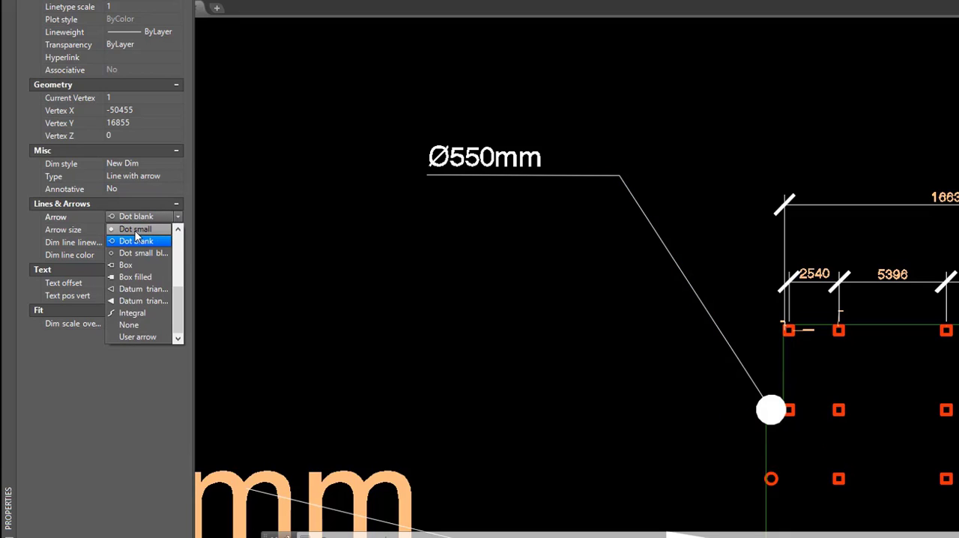
{"action": "left_click", "coordinate": [136, 229]}
- Try the Open 30 arrowhead on the selected "Ø550mm" leader
{"action": "left_click", "coordinate": [178, 216]}
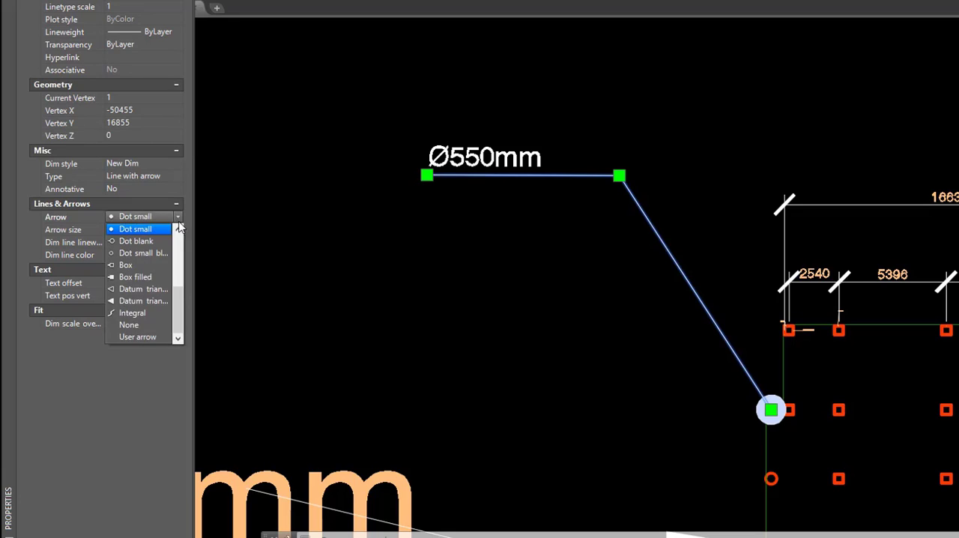
{"action": "left_click", "coordinate": [179, 232]}
{"action": "left_click", "coordinate": [179, 234]}
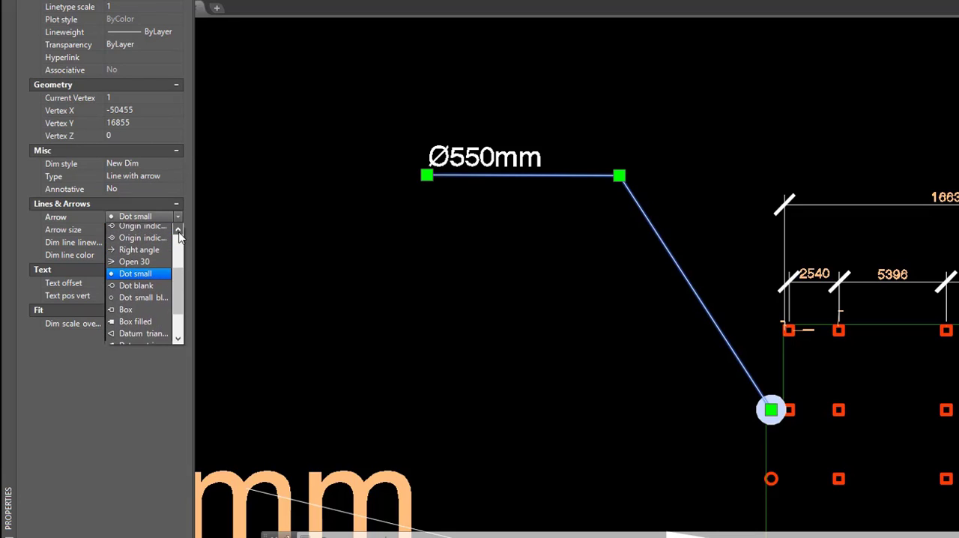
{"action": "left_click", "coordinate": [179, 233]}
{"action": "left_click", "coordinate": [179, 233]}
{"action": "left_click", "coordinate": [179, 234]}
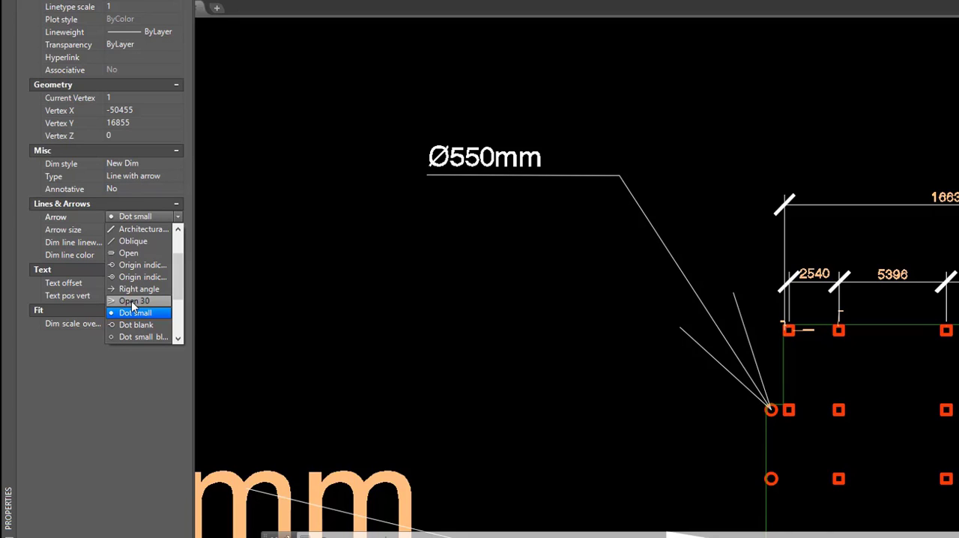
{"action": "left_click", "coordinate": [133, 301]}
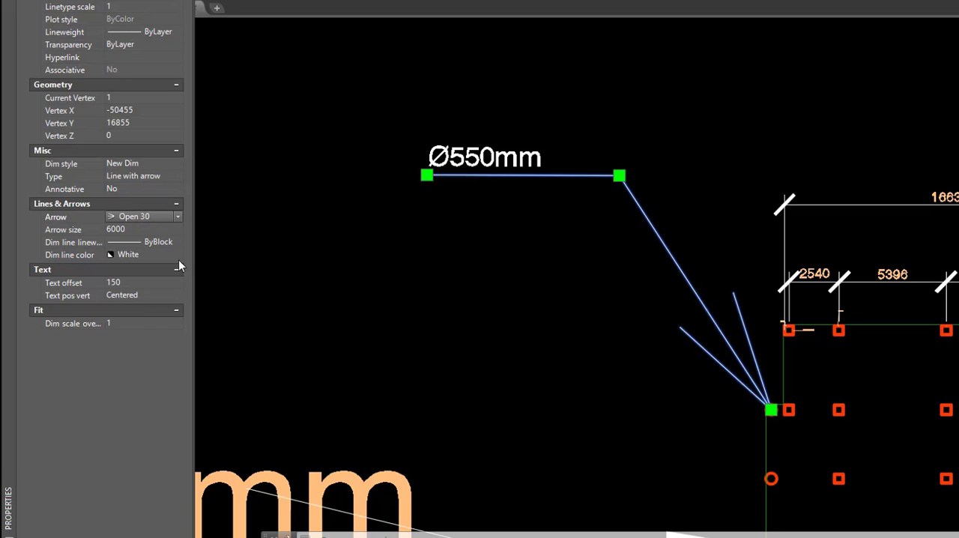
- Return the selected leader's arrowhead to Closed filled
{"action": "left_click", "coordinate": [177, 219]}
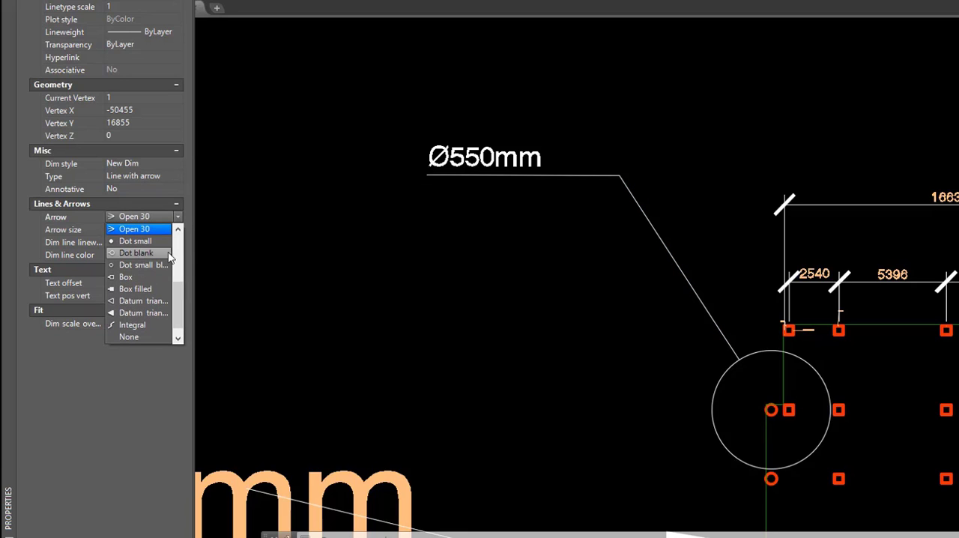
{"action": "left_click_drag", "start_coordinate": [174, 280], "coordinate": [180, 228]}
{"action": "left_click", "coordinate": [145, 229]}
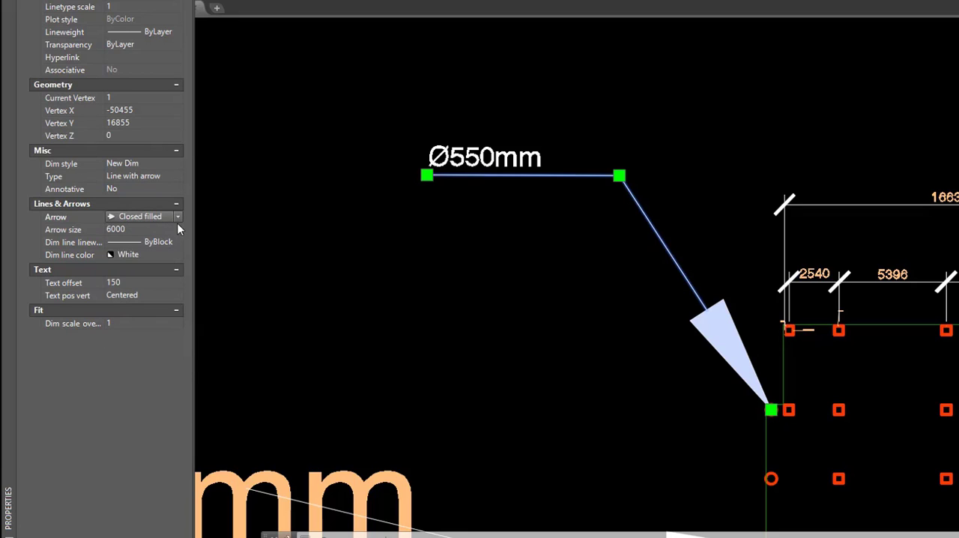
- Change the selected leader's arrowhead to Closed blank, and after that to Closed
{"action": "left_click", "coordinate": [178, 219]}
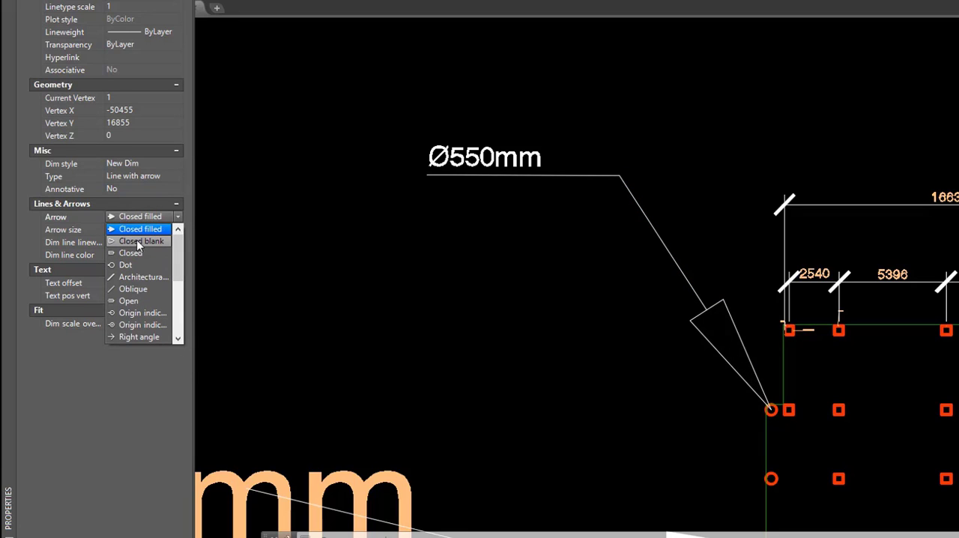
{"action": "left_click", "coordinate": [137, 241]}
{"action": "left_click", "coordinate": [179, 218]}
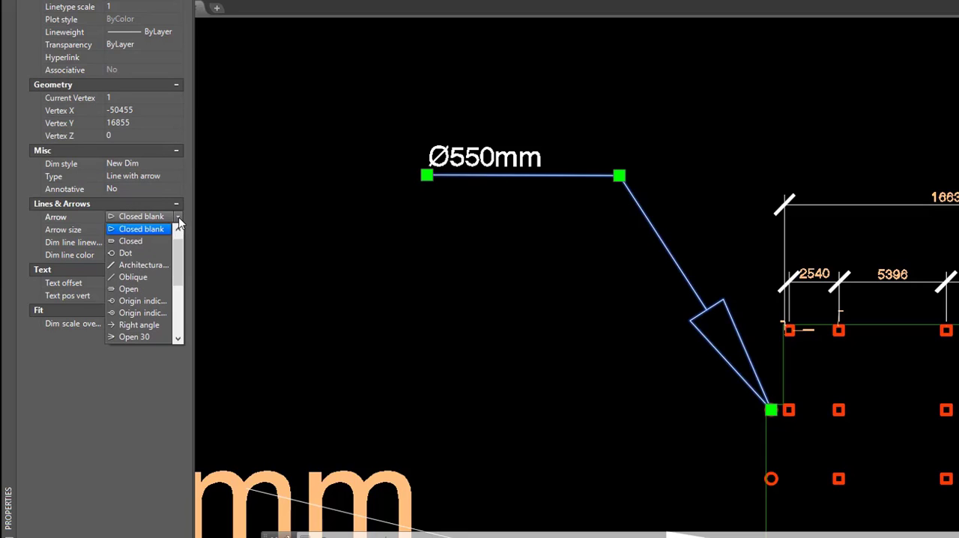
{"action": "left_click", "coordinate": [131, 242]}
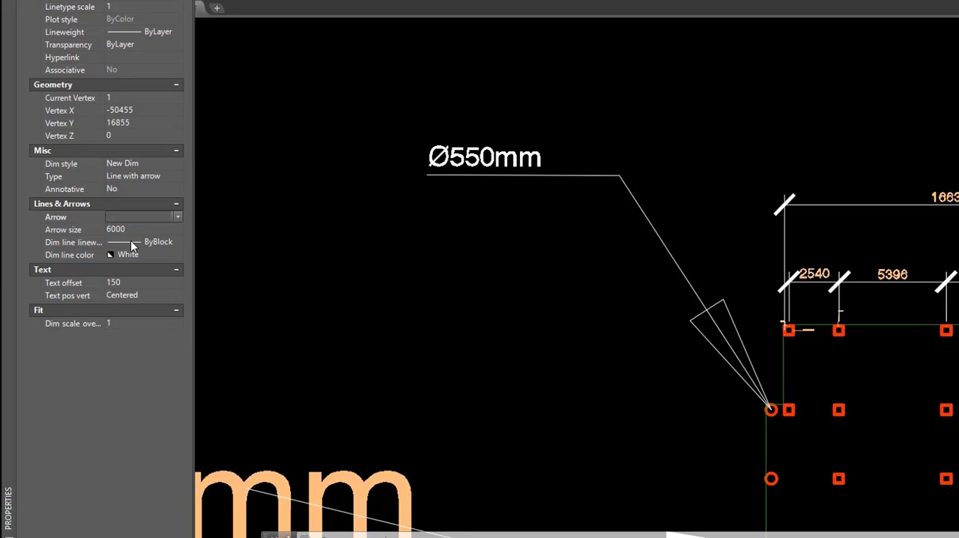
- Try the Dot, Architectural tick and Oblique arrowheads in turn on the selected "Ø550mm" leader
{"action": "left_click", "coordinate": [178, 217]}
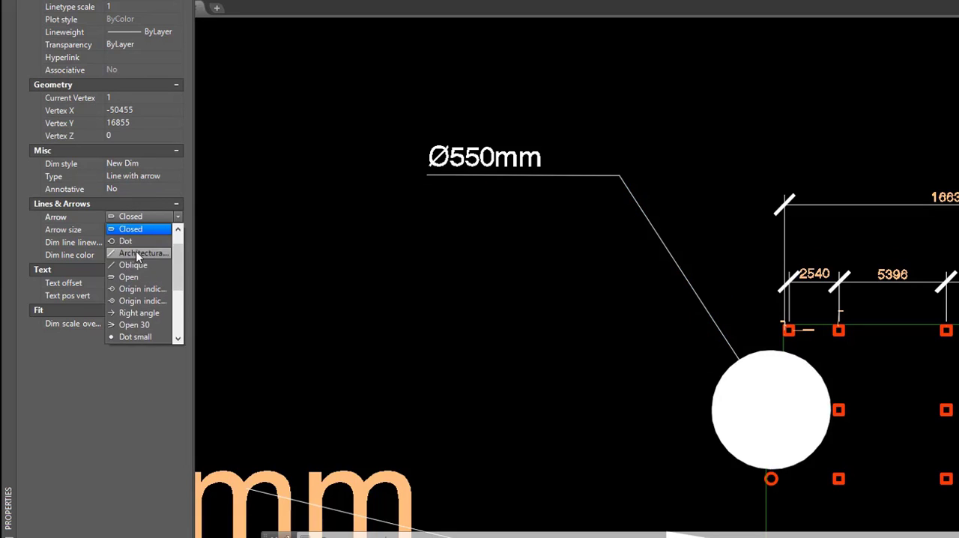
{"action": "left_click", "coordinate": [171, 240]}
{"action": "left_click", "coordinate": [178, 217]}
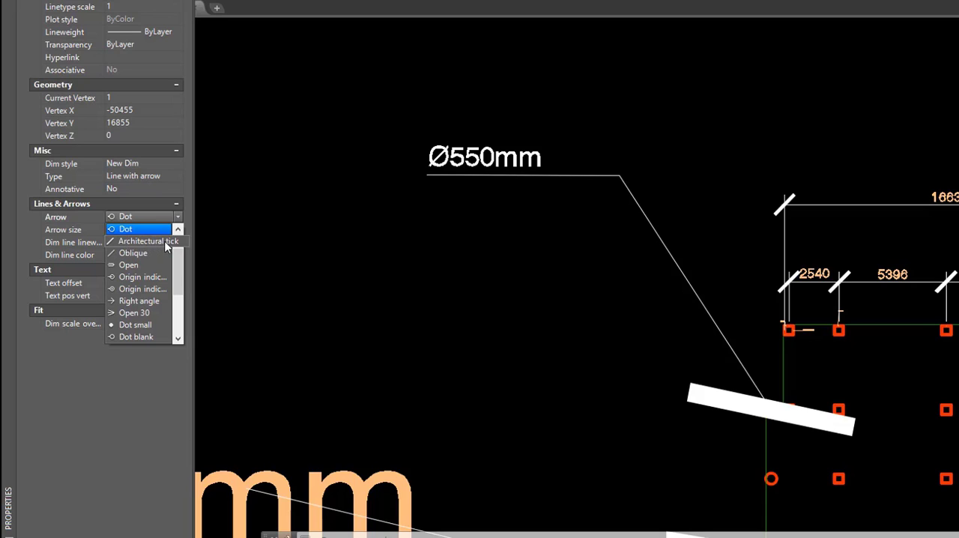
{"action": "left_click", "coordinate": [144, 241]}
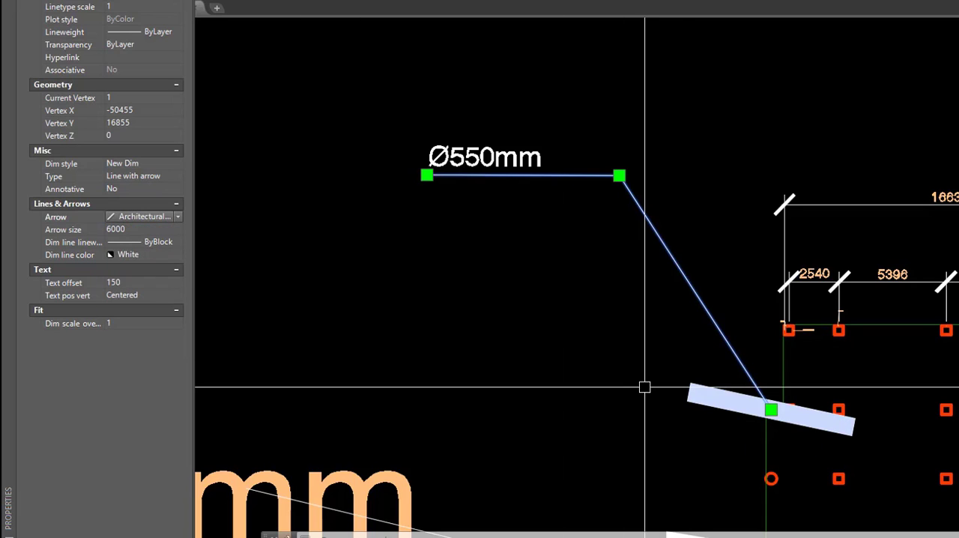
{"action": "left_click", "coordinate": [178, 218]}
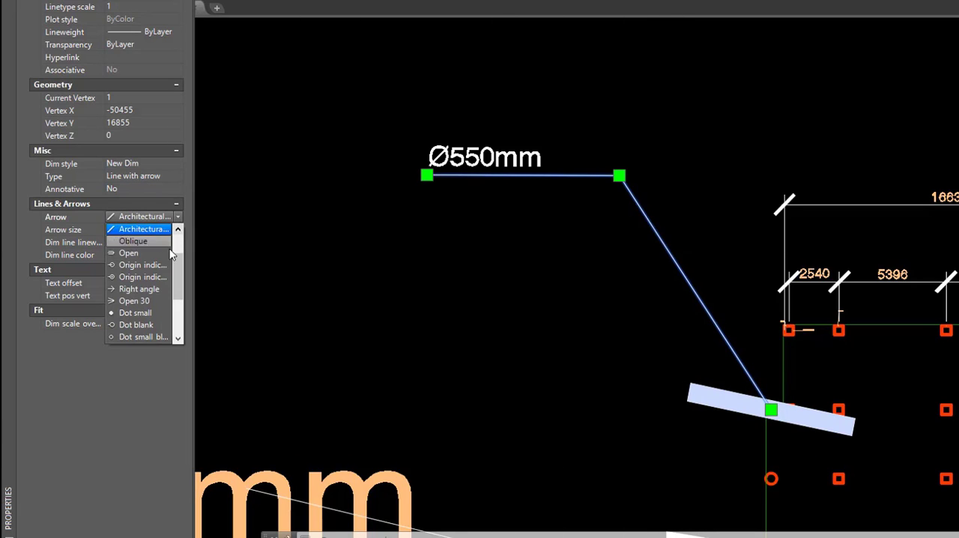
{"action": "left_click", "coordinate": [136, 242]}
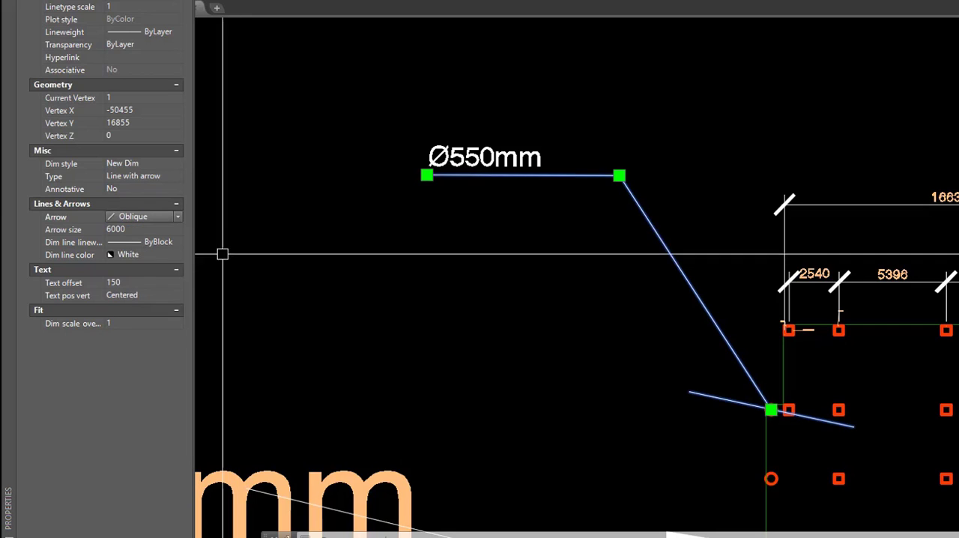
- Set the selected leader's arrowhead to Dot small and clear the selection
{"action": "left_click", "coordinate": [178, 215]}
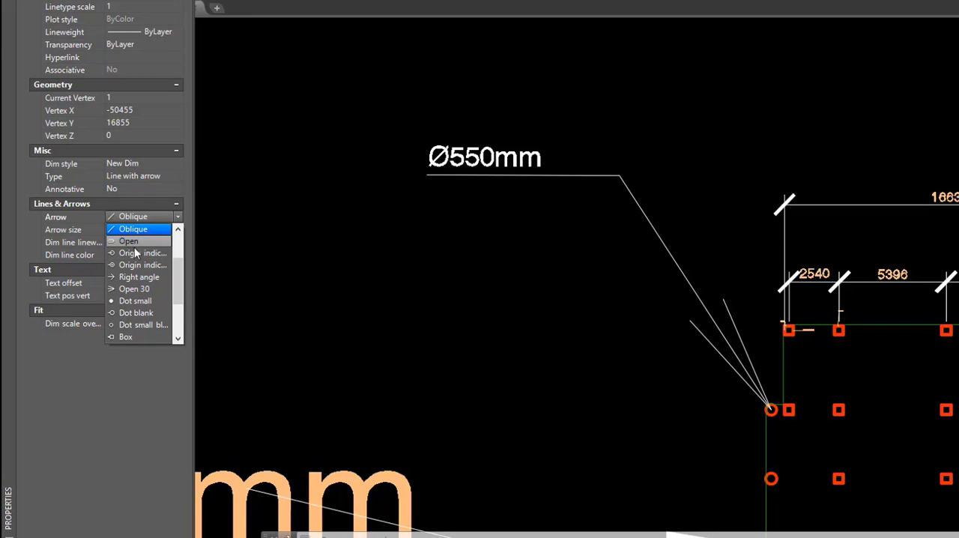
{"action": "left_click", "coordinate": [149, 305]}
{"action": "scroll", "coordinate": [787, 407], "scroll_direction": "down", "scroll_amount": 3}
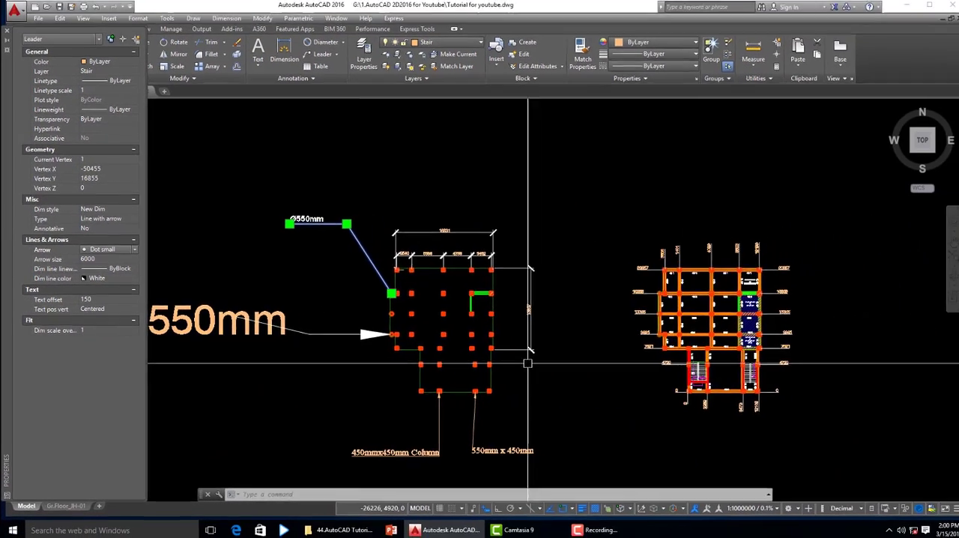
{"action": "scroll", "coordinate": [679, 361], "scroll_direction": "up", "scroll_amount": 5}
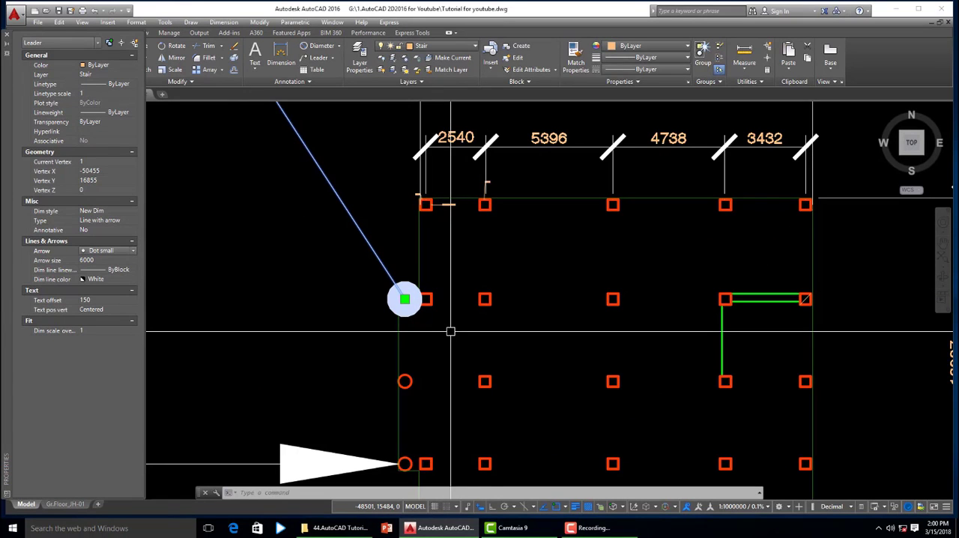
{"action": "key", "text": "Escape"}
- Select the large orange "Ø550mm" text of the lower leader and set its text height to 1000
{"action": "scroll", "coordinate": [451, 331], "scroll_direction": "down", "scroll_amount": 5}
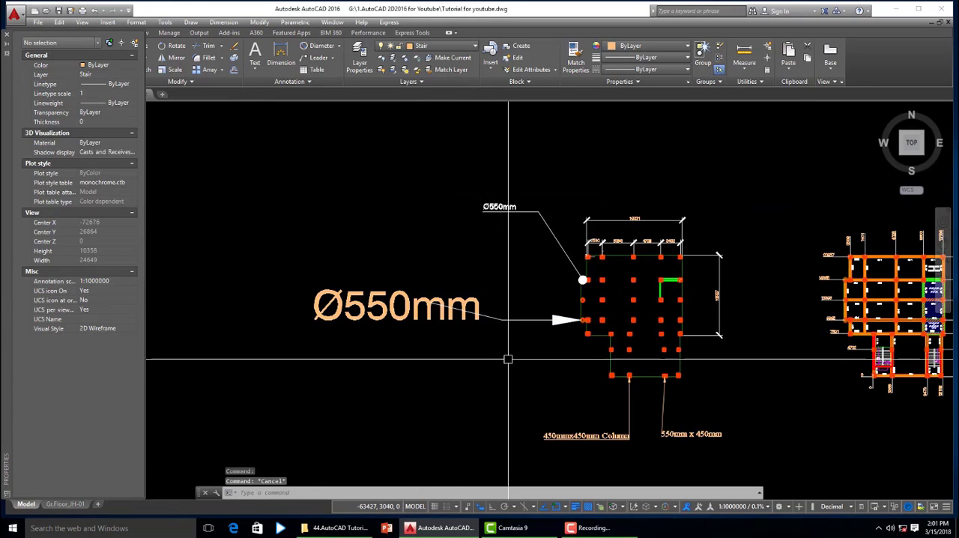
{"action": "left_click", "coordinate": [390, 315]}
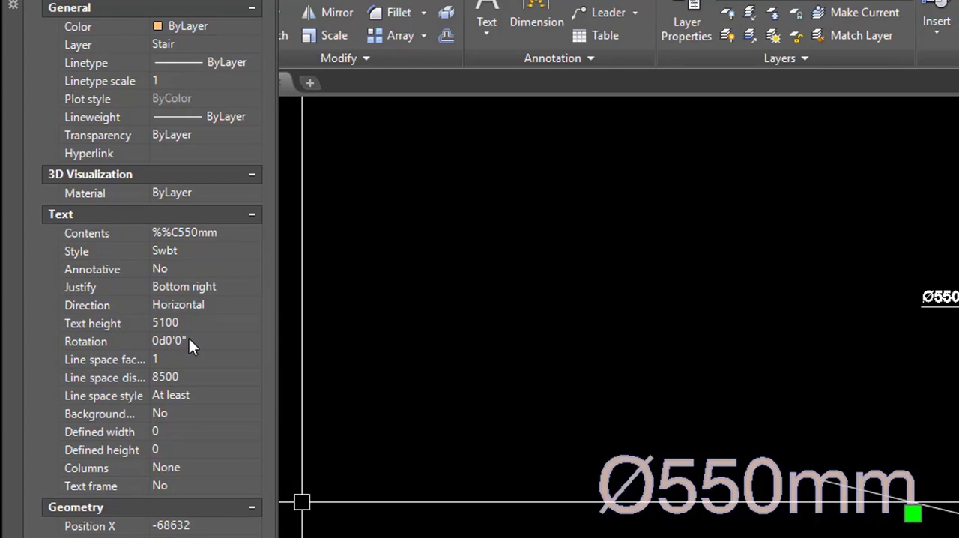
{"action": "left_click", "coordinate": [186, 323]}
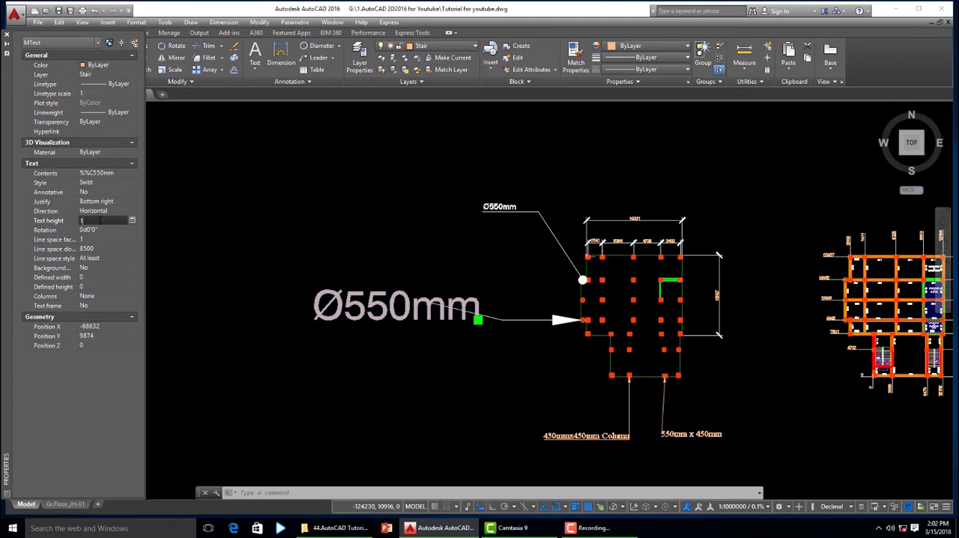
{"action": "type", "text": "1000"}
{"action": "key", "text": "Tab"}
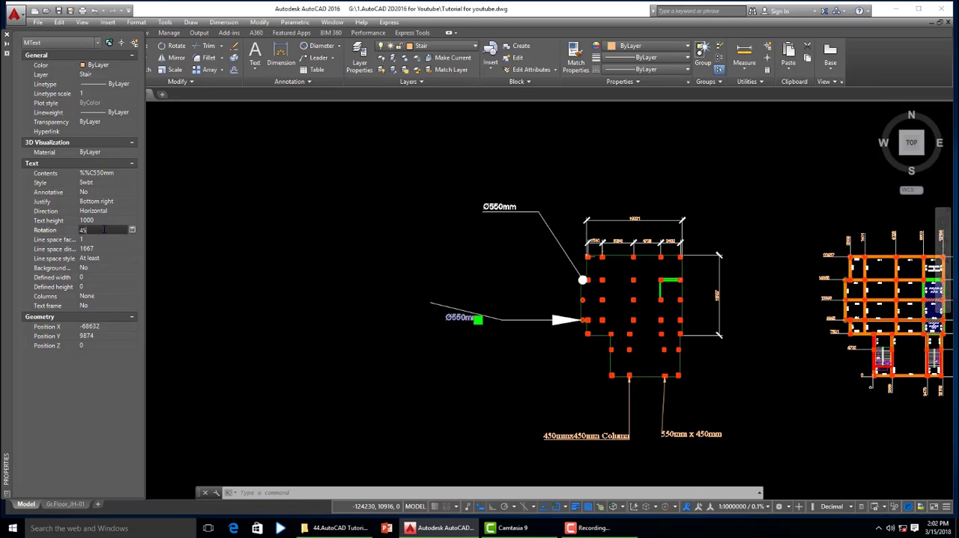
- Try a rotation of 45° on the selected "Ø550mm" text, then return the rotation to 0
{"action": "key", "text": "Tab"}
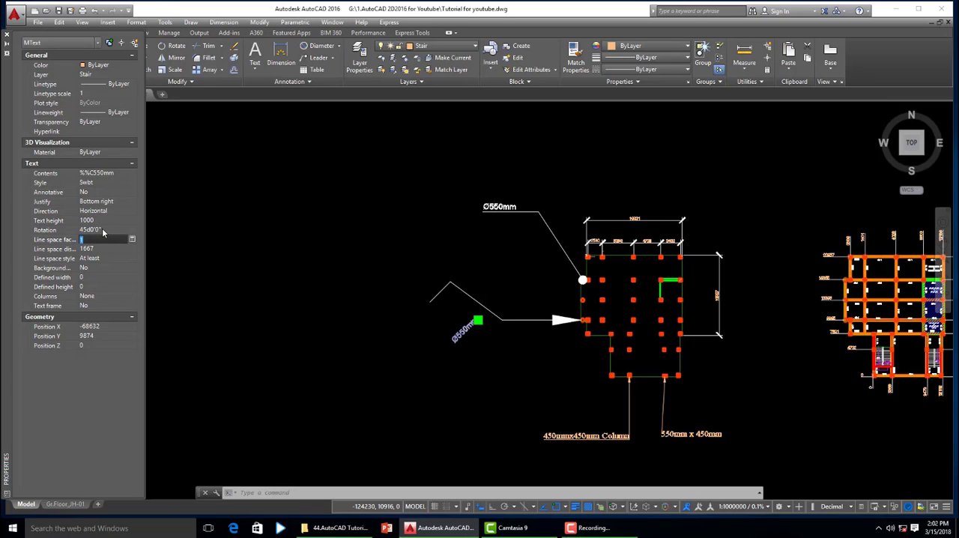
{"action": "left_click", "coordinate": [103, 230]}
{"action": "type", "text": "0"}
{"action": "key", "text": "Tab"}
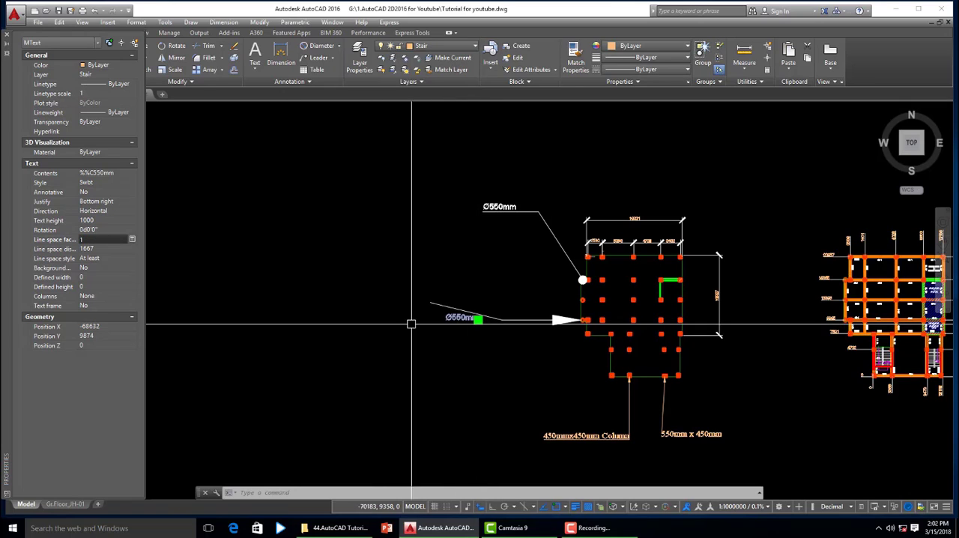
- Set the selected "Ø550mm" text's height to 4000, clear the selection and close its properties
{"action": "left_click", "coordinate": [98, 221]}
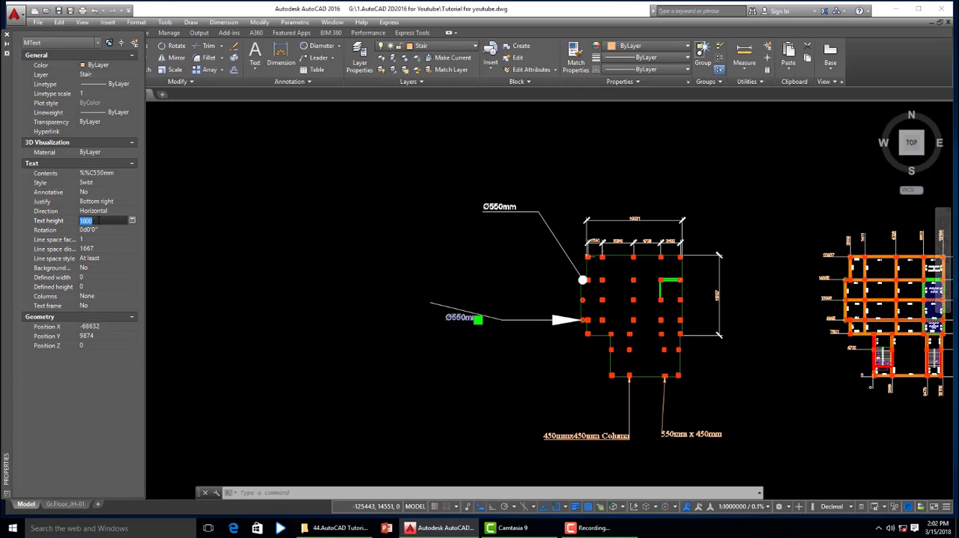
{"action": "type", "text": "4000"}
{"action": "key", "text": "Tab"}
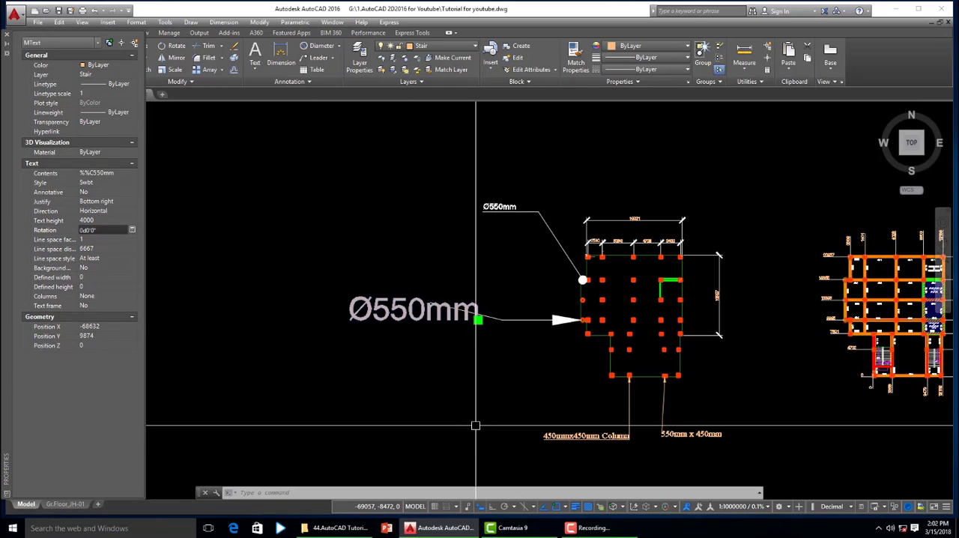
{"action": "key", "text": "Escape"}
{"action": "key", "text": "Escape"}
{"action": "key", "text": "Escape"}
{"action": "key", "text": "ctrl+1"}
- Open the symbols and arrows settings of the current New Dim dimension style's override
{"action": "scroll", "coordinate": [398, 299], "scroll_direction": "down", "scroll_amount": 2}
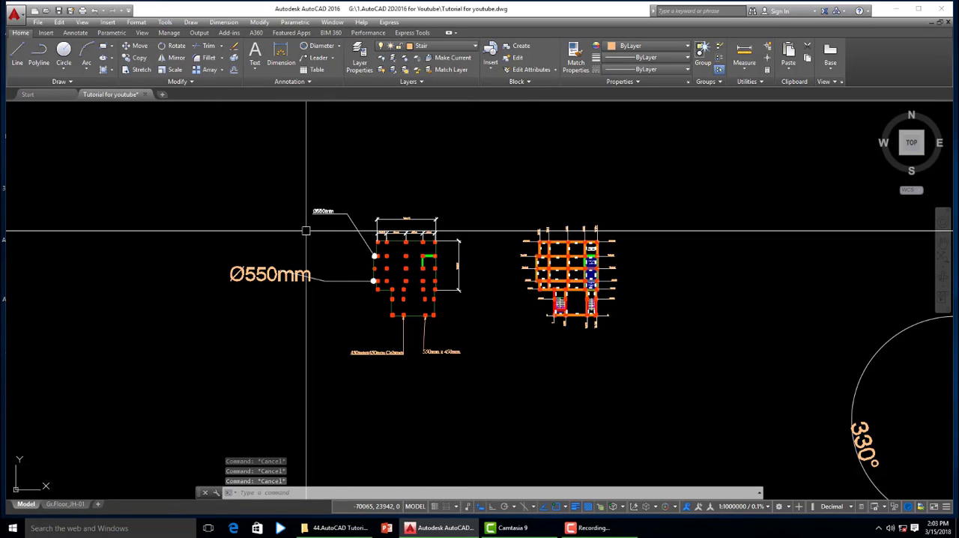
{"action": "scroll", "coordinate": [379, 279], "scroll_direction": "up", "scroll_amount": 8}
{"action": "scroll", "coordinate": [365, 291], "scroll_direction": "down", "scroll_amount": 4}
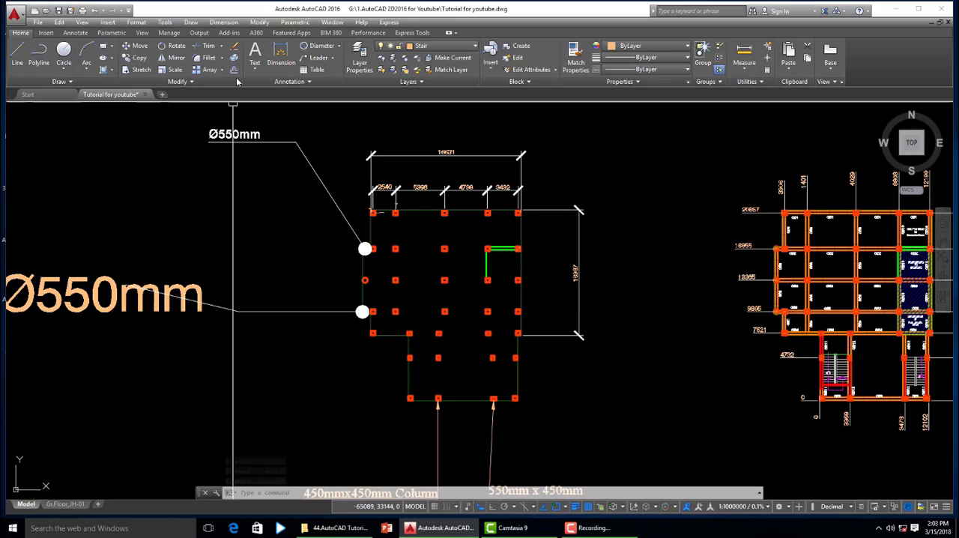
{"action": "left_click", "coordinate": [223, 22]}
{"action": "mouse_move", "coordinate": [137, 24]}
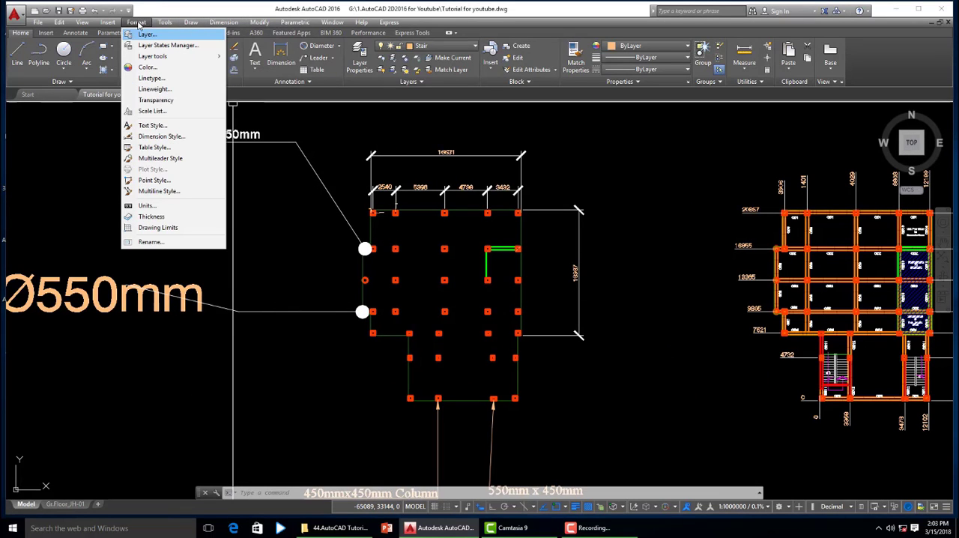
{"action": "left_click", "coordinate": [161, 137]}
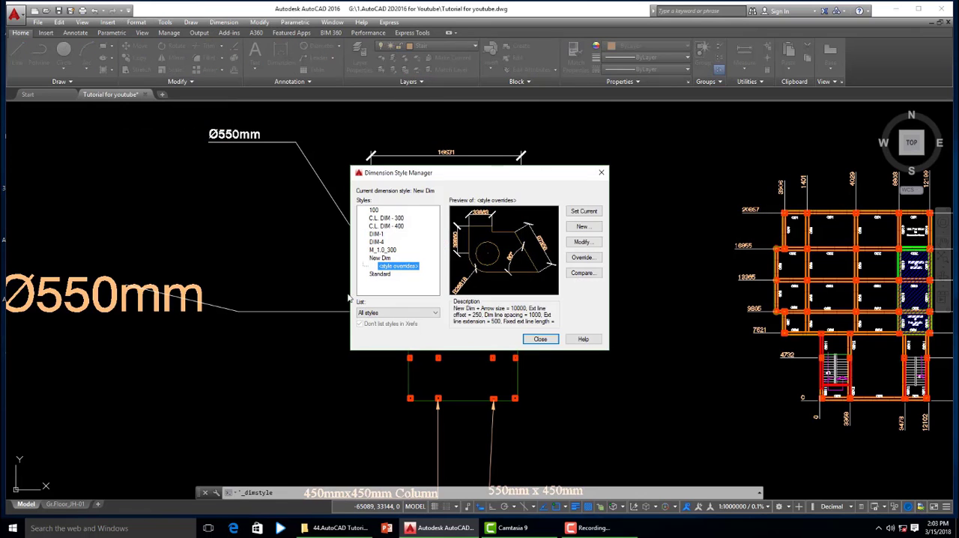
{"action": "left_click", "coordinate": [583, 257]}
{"action": "left_click", "coordinate": [406, 154]}
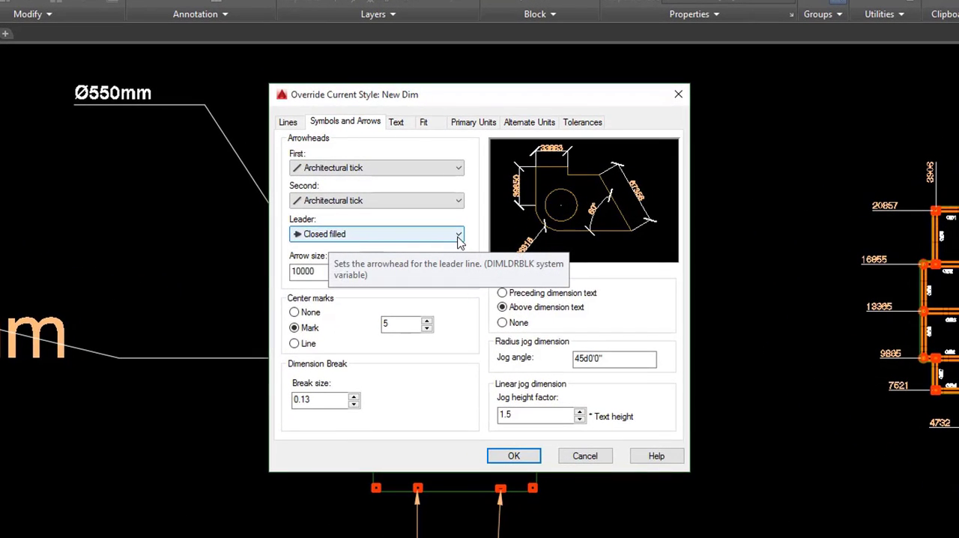
- Try the drawing block 26 as a custom leader arrowhead in the New Dim override
{"action": "left_click", "coordinate": [458, 236]}
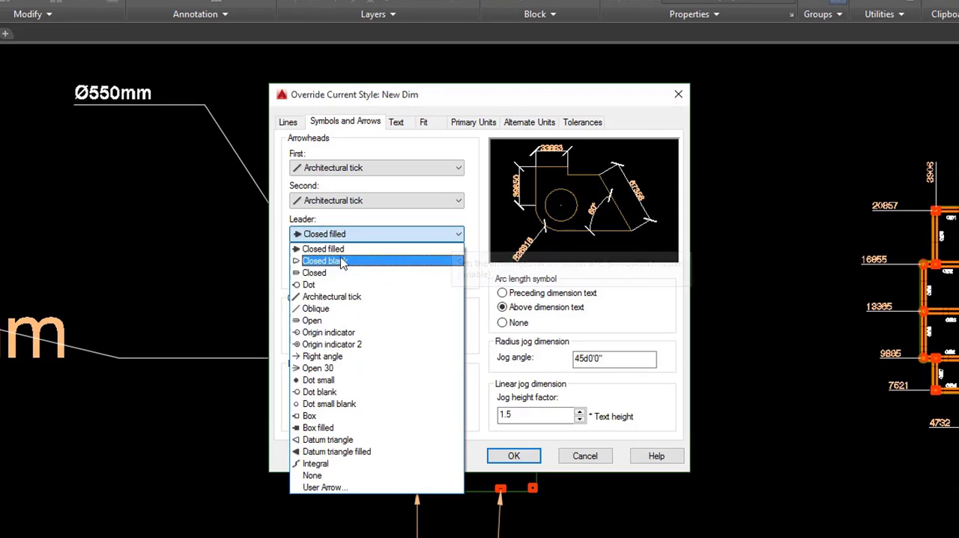
{"action": "left_click", "coordinate": [322, 487]}
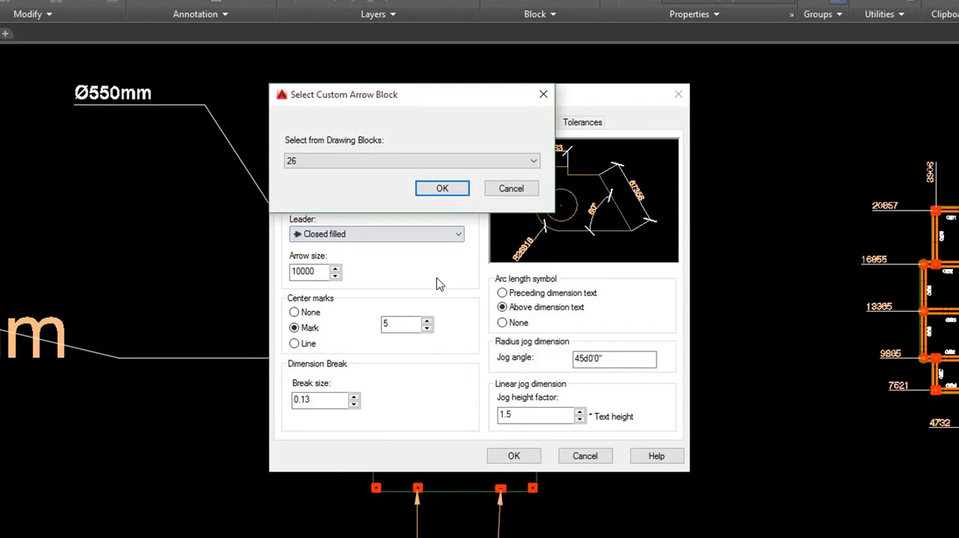
{"action": "left_click", "coordinate": [441, 187]}
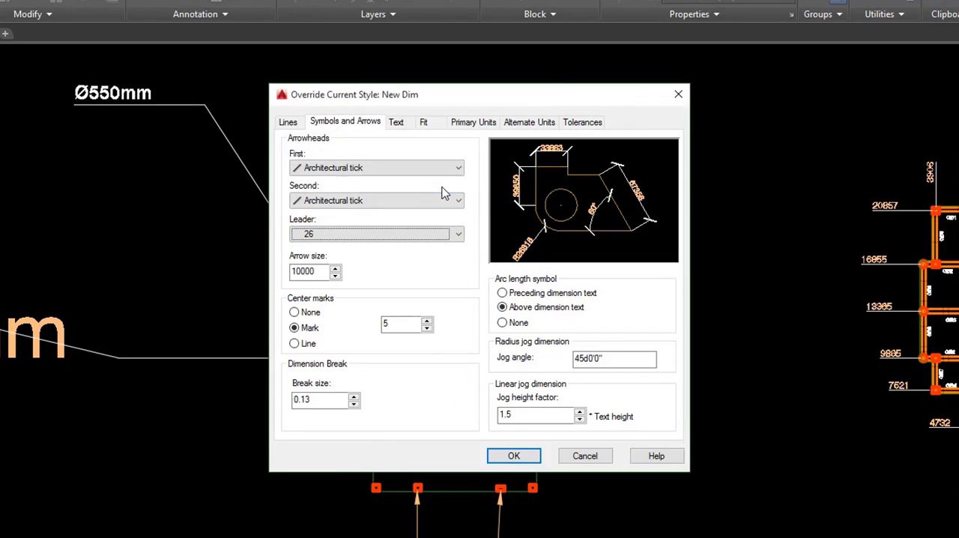
- Set the override's leader arrowhead to Dot, make the style overrides current and close the style manager
{"action": "left_click", "coordinate": [458, 234]}
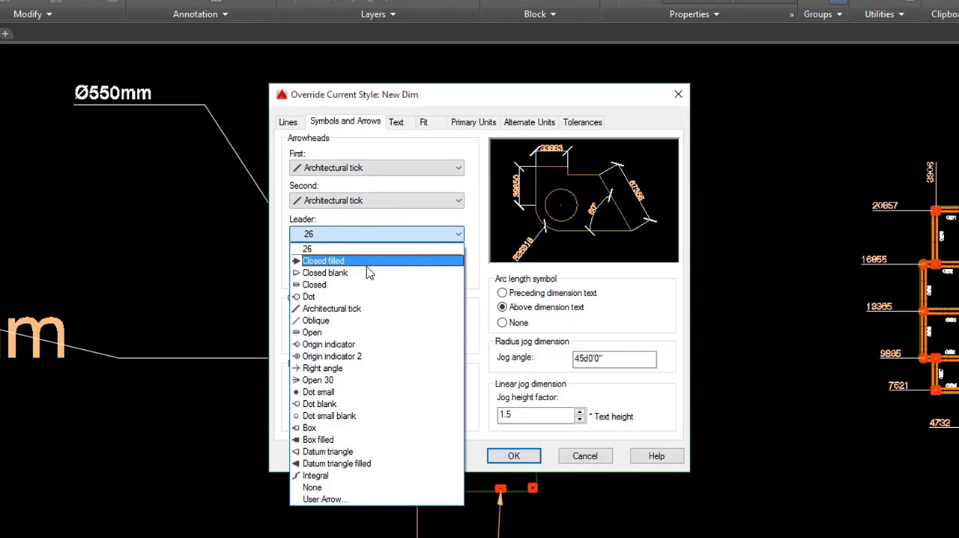
{"action": "left_click", "coordinate": [314, 296]}
{"action": "left_click", "coordinate": [529, 458]}
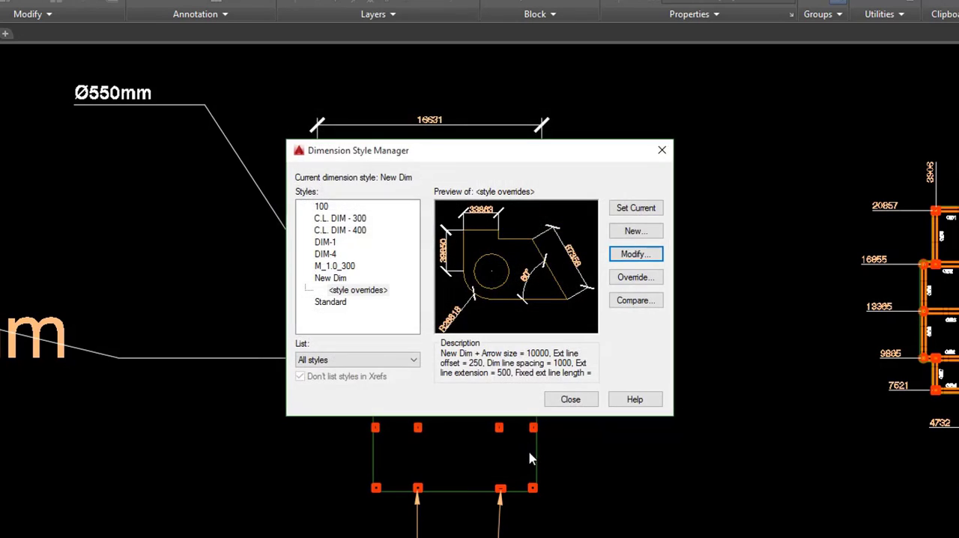
{"action": "left_click", "coordinate": [635, 207]}
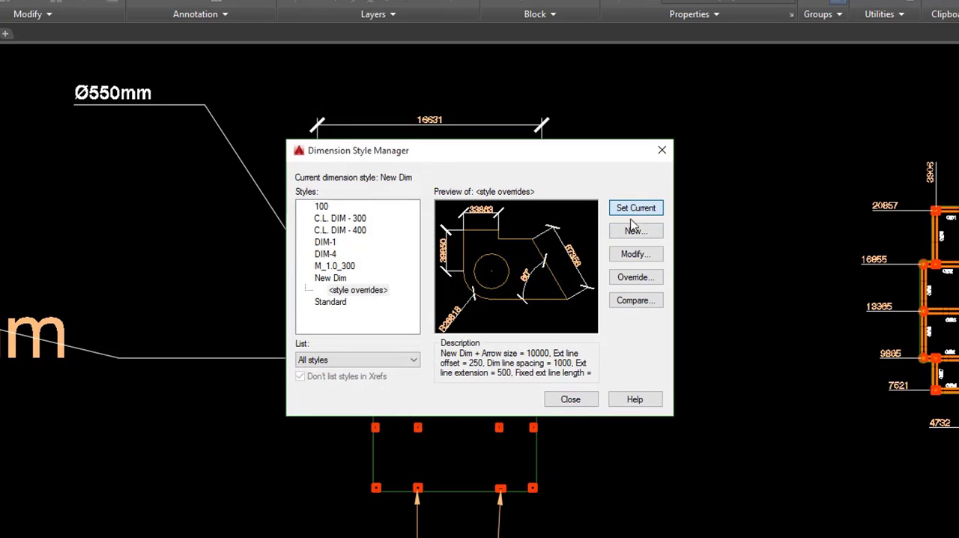
{"action": "left_click", "coordinate": [570, 399]}
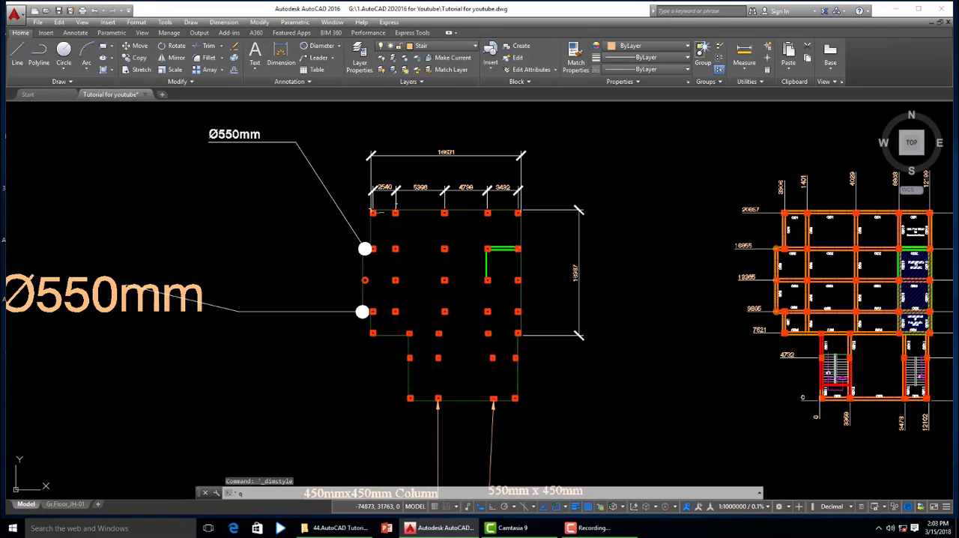
- Draw a quick leader without text from the column plan's right edge, running across to the right and then bending down
{"action": "left_click", "coordinate": [533, 382]}
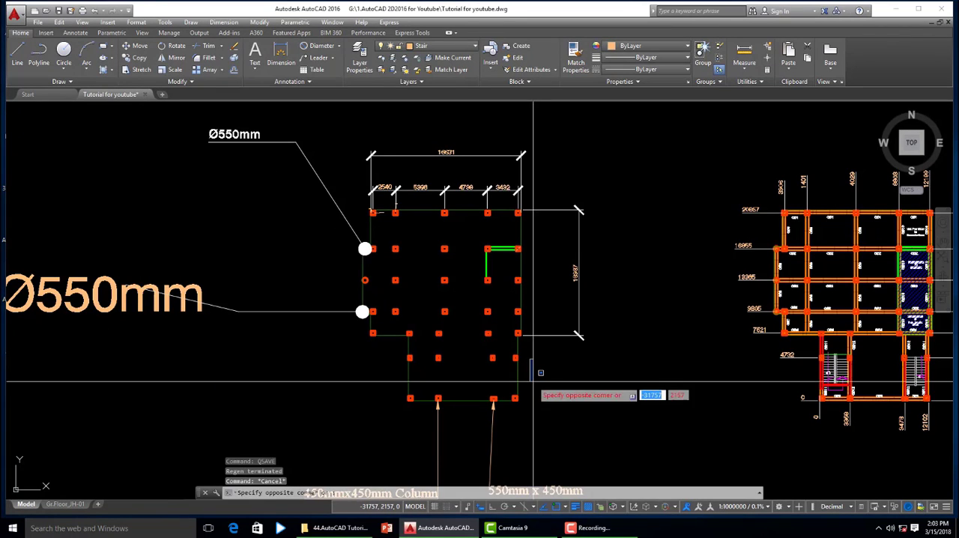
{"action": "key", "text": "Escape"}
{"action": "type", "text": "ql"}
{"action": "key", "text": "Return"}
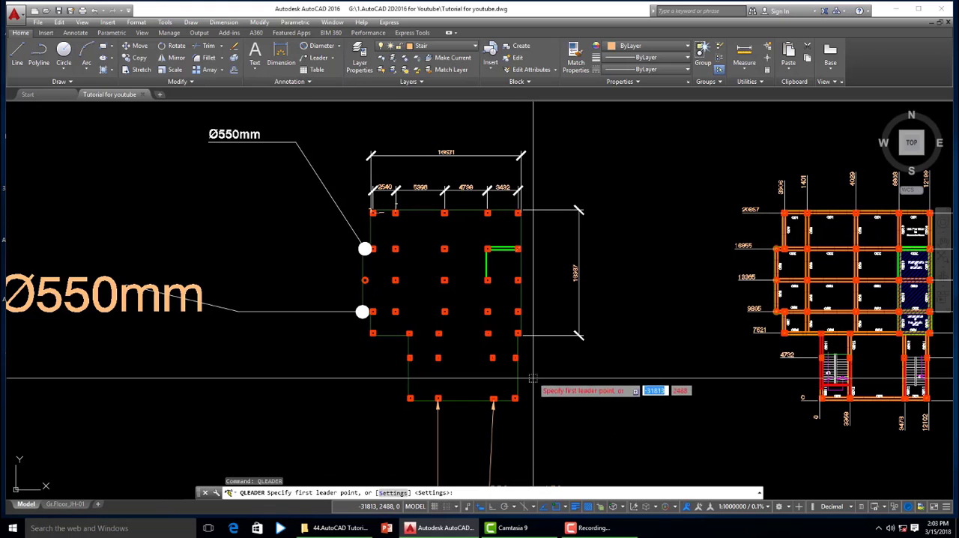
{"action": "left_click", "coordinate": [520, 295]}
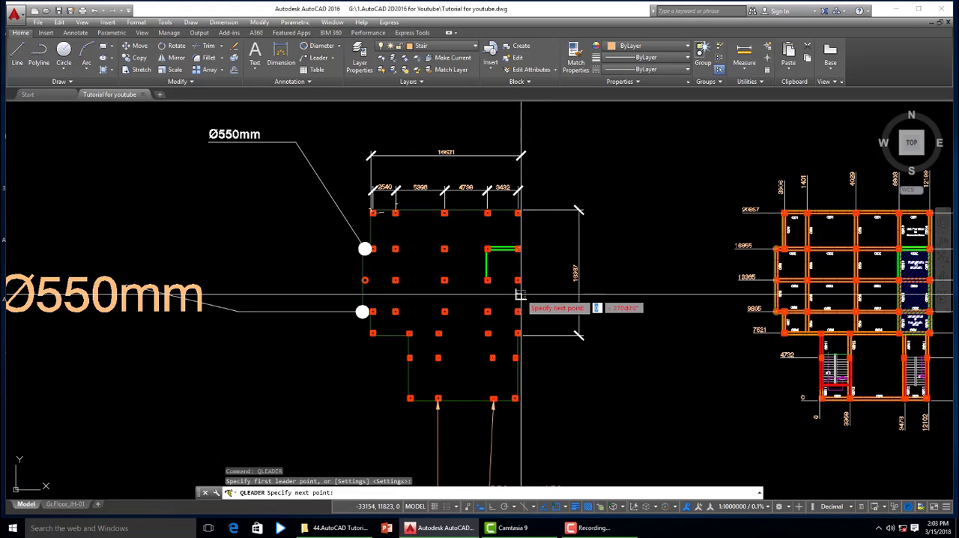
{"action": "left_click", "coordinate": [723, 301]}
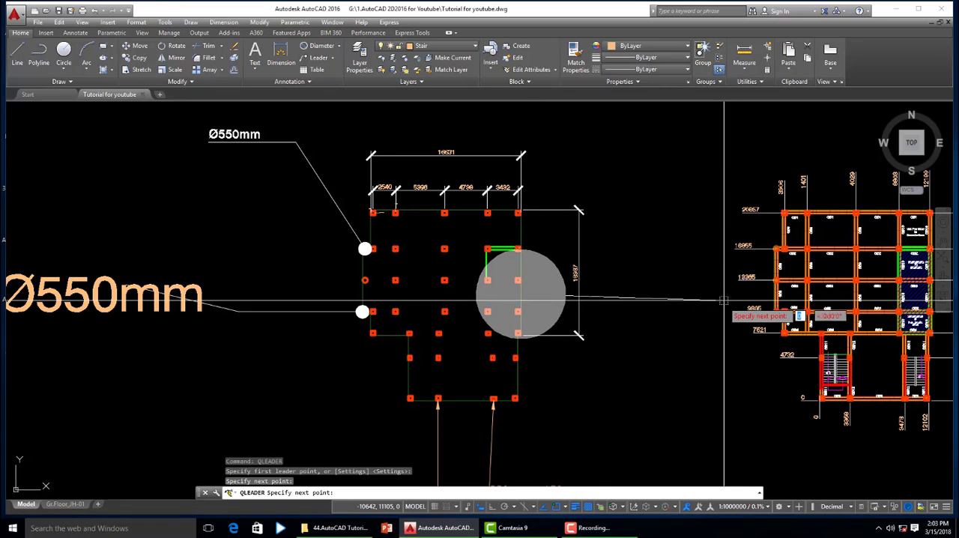
{"action": "left_click", "coordinate": [730, 440]}
{"action": "key", "text": "Escape"}
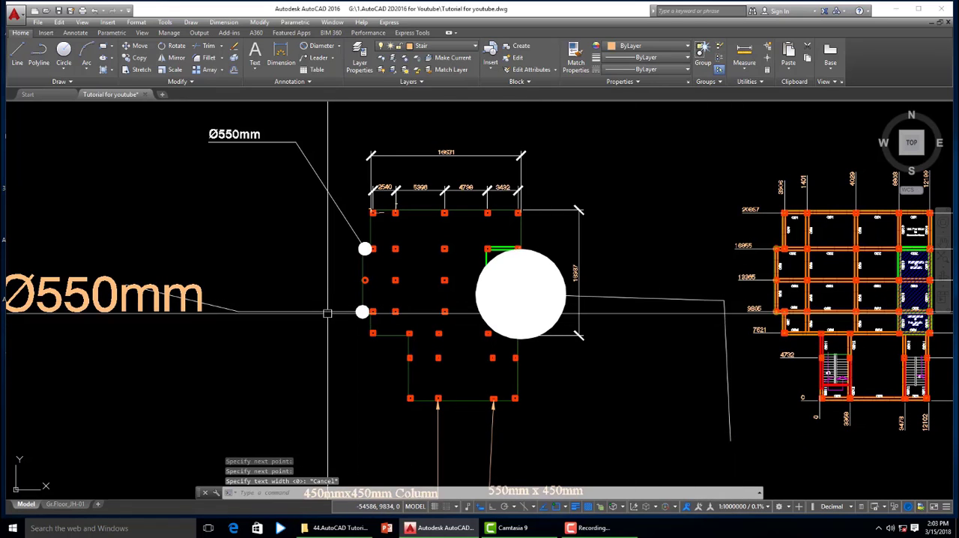
- Match the new right-hand leader's properties to those of the lower "Ø550mm" leader
{"action": "left_click", "coordinate": [327, 311]}
{"action": "type", "text": "ma"}
{"action": "key", "text": "Return"}
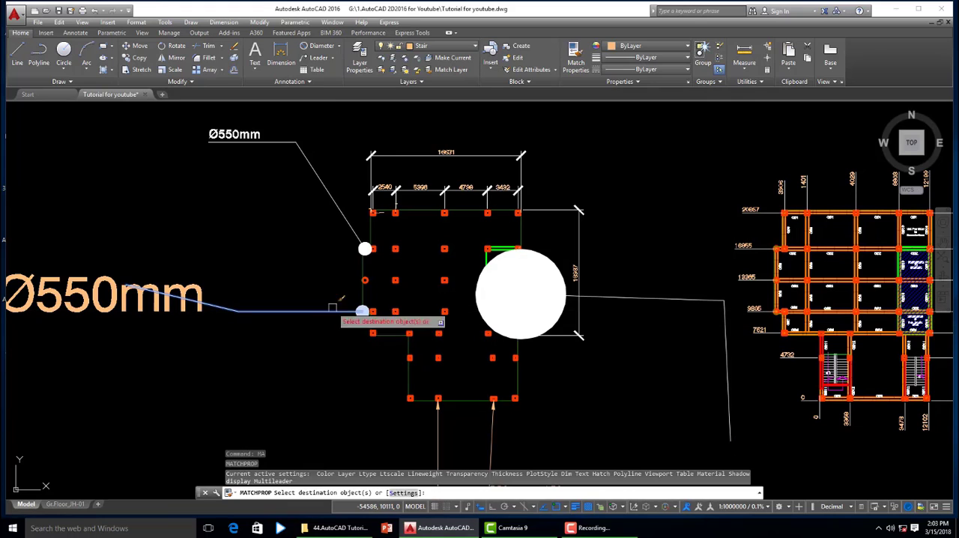
{"action": "key", "text": "Escape"}
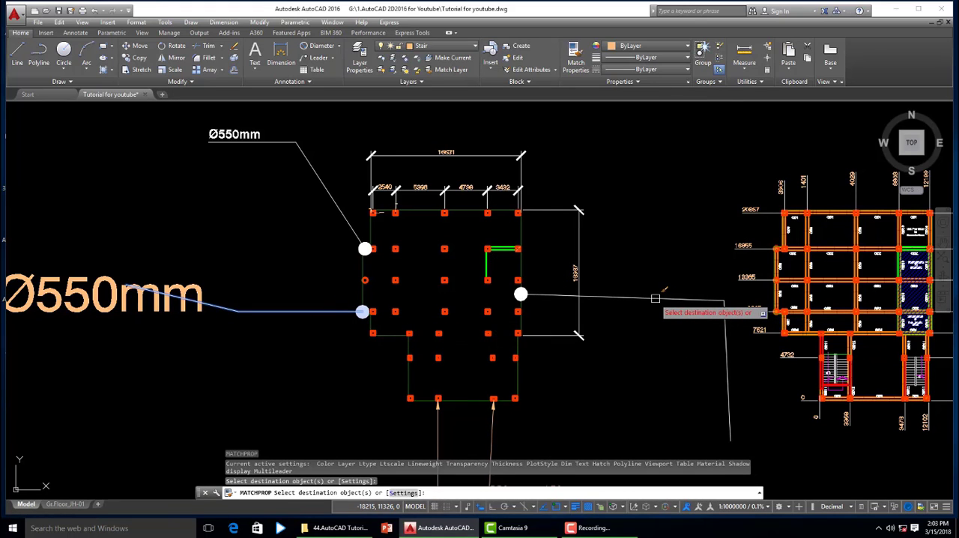
{"action": "scroll", "coordinate": [498, 286], "scroll_direction": "down", "scroll_amount": 2}
{"action": "scroll", "coordinate": [534, 330], "scroll_direction": "down", "scroll_amount": 3}
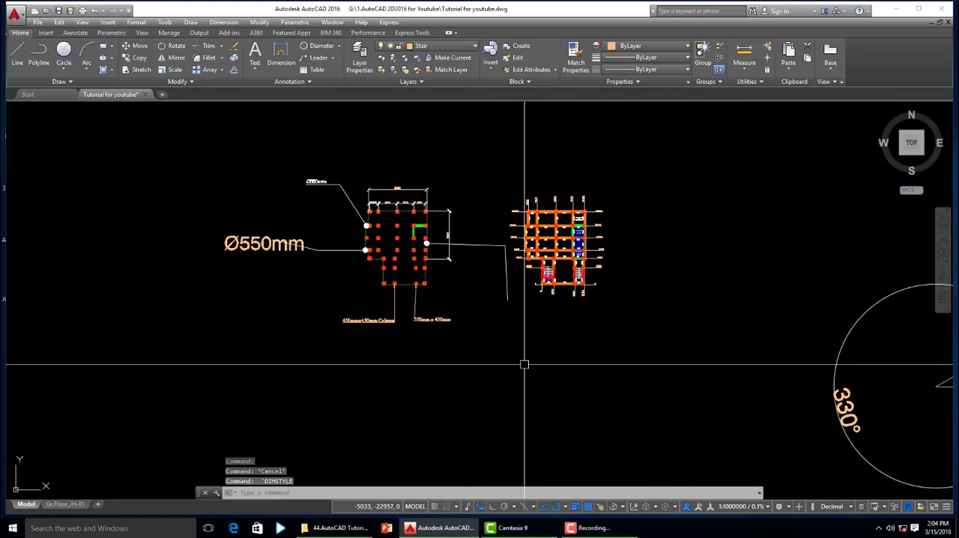
{"action": "mouse_move", "coordinate": [491, 365]}
{"action": "middle_mouse_down"}
{"action": "mouse_move", "coordinate": [490, 392]}
{"action": "mouse_move", "coordinate": [518, 404]}
{"action": "middle_mouse_up"}
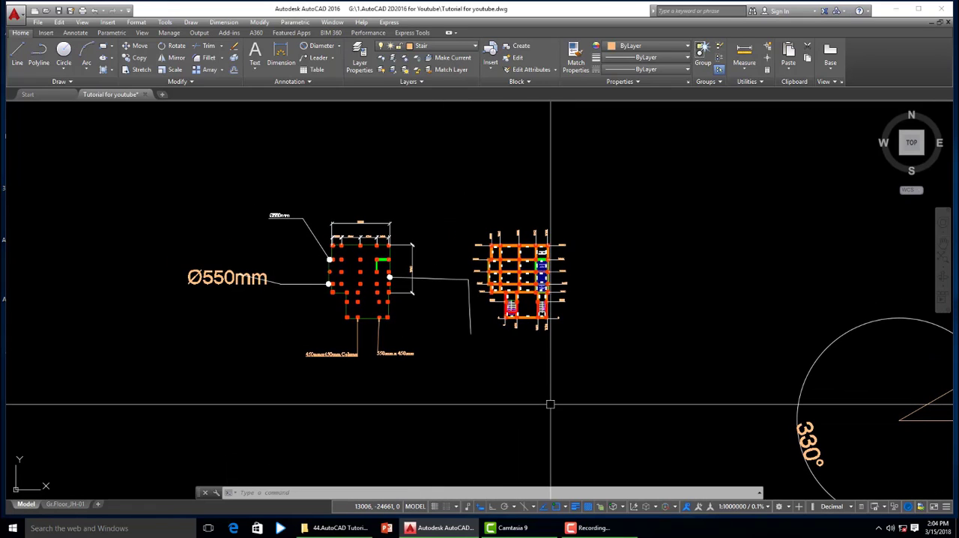